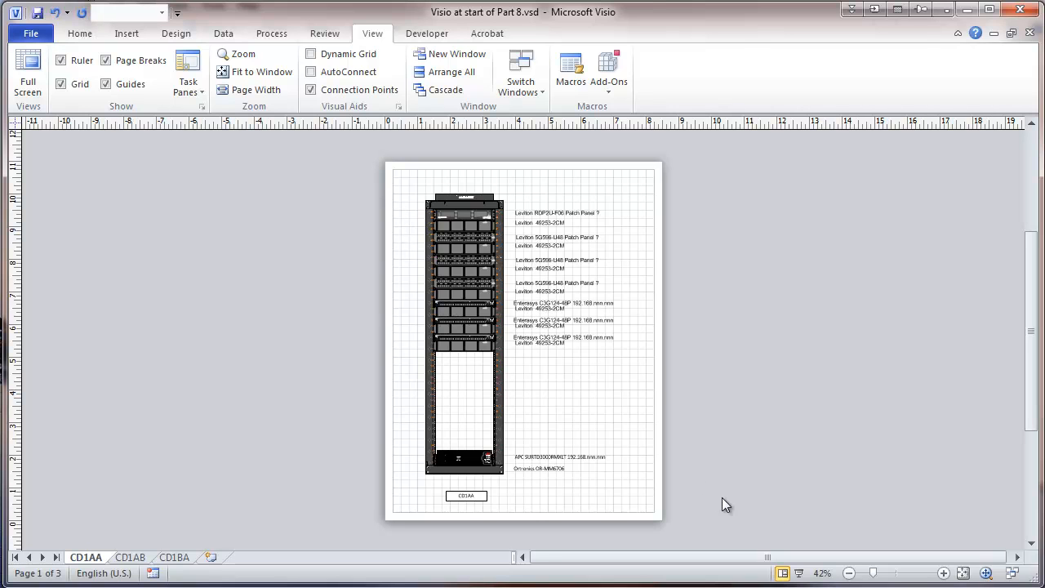
- Display the Shape Data window and set the Patch Panel ID of rack CD1AA's RDP2U-F06 patch panel to A
{"action": "left_click", "coordinate": [194, 81]}
{"action": "left_click", "coordinate": [208, 128]}
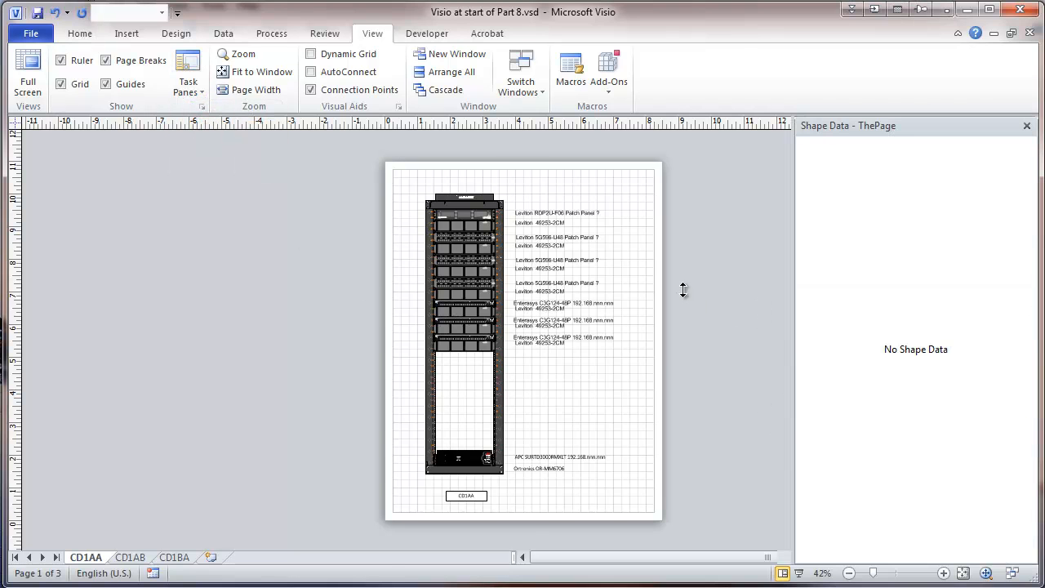
{"action": "left_click", "coordinate": [943, 575]}
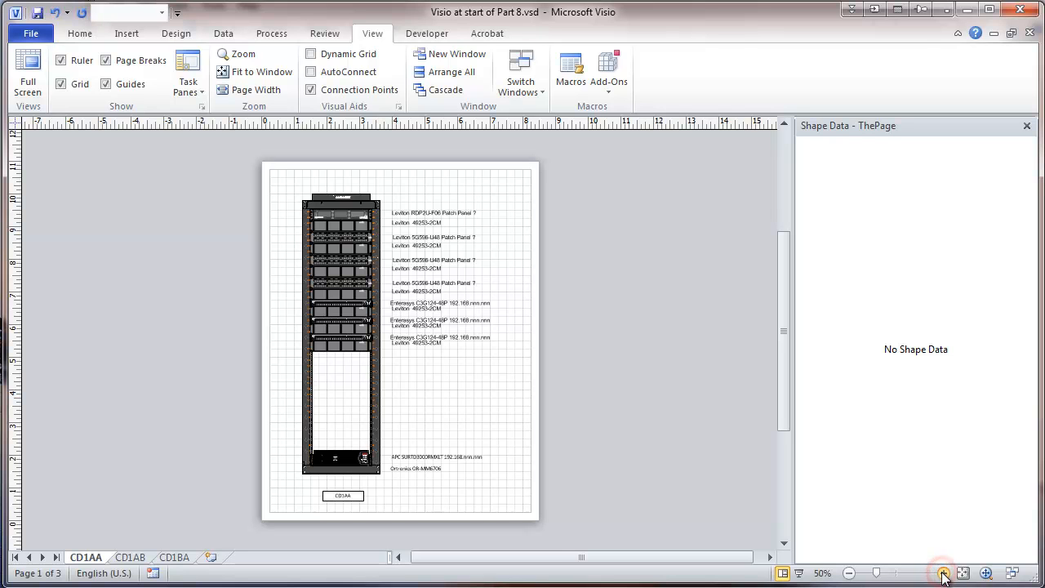
{"action": "left_click", "coordinate": [943, 574]}
{"action": "left_click", "coordinate": [943, 574]}
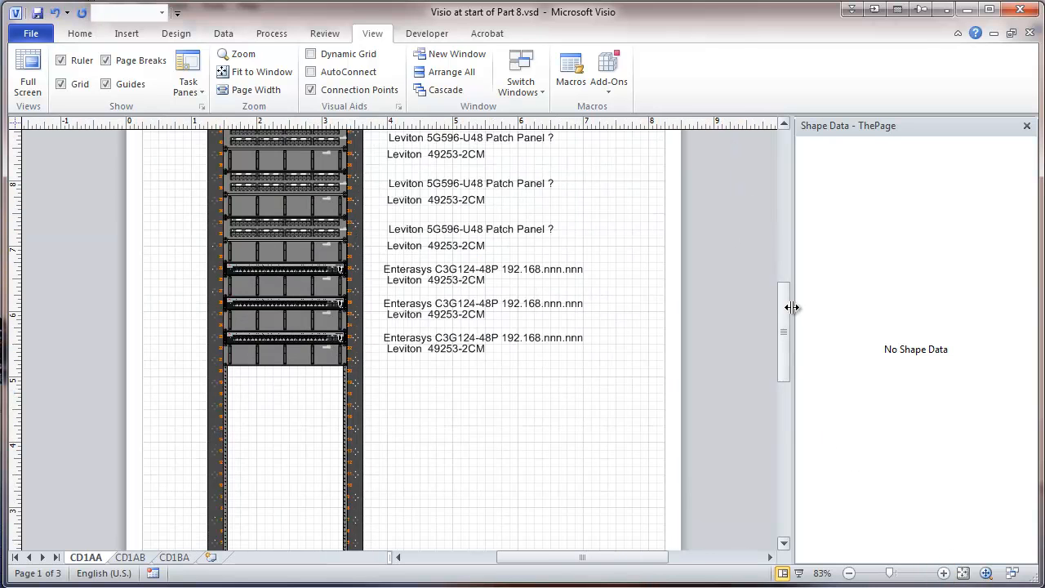
{"action": "left_click_drag", "start_coordinate": [784, 338], "coordinate": [778, 312]}
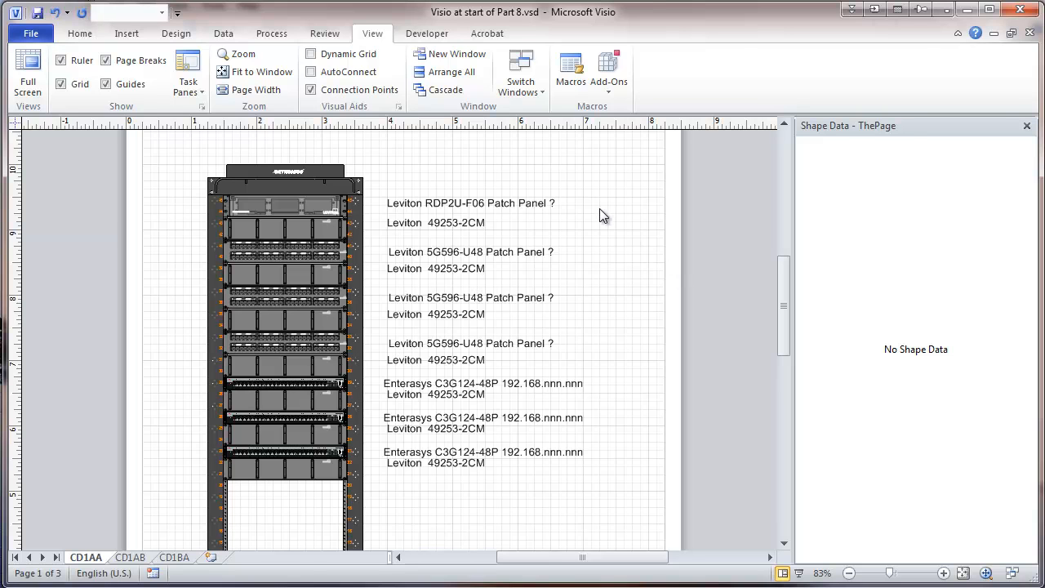
{"action": "left_click", "coordinate": [543, 209]}
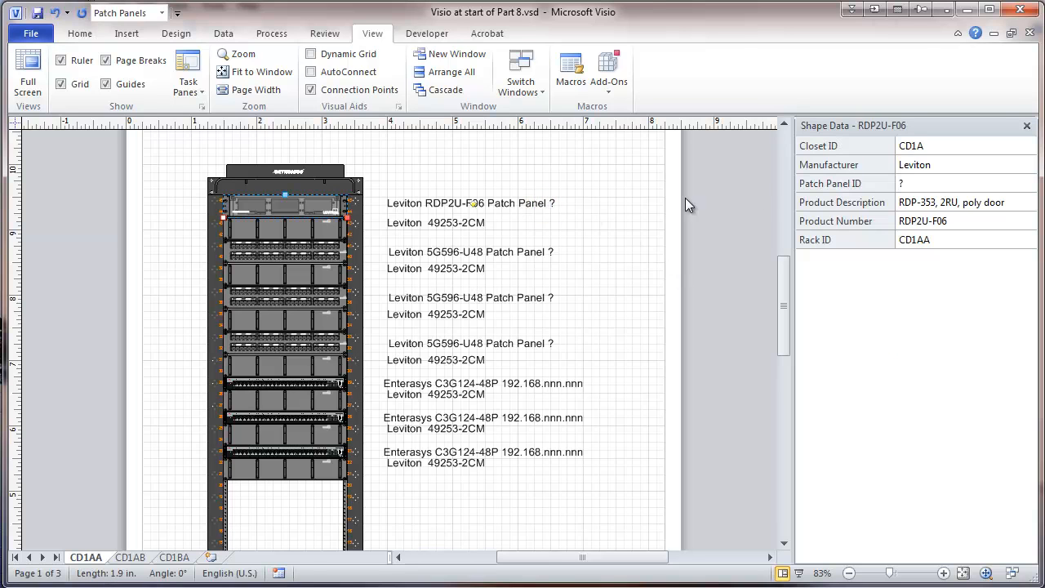
{"action": "left_click", "coordinate": [909, 184]}
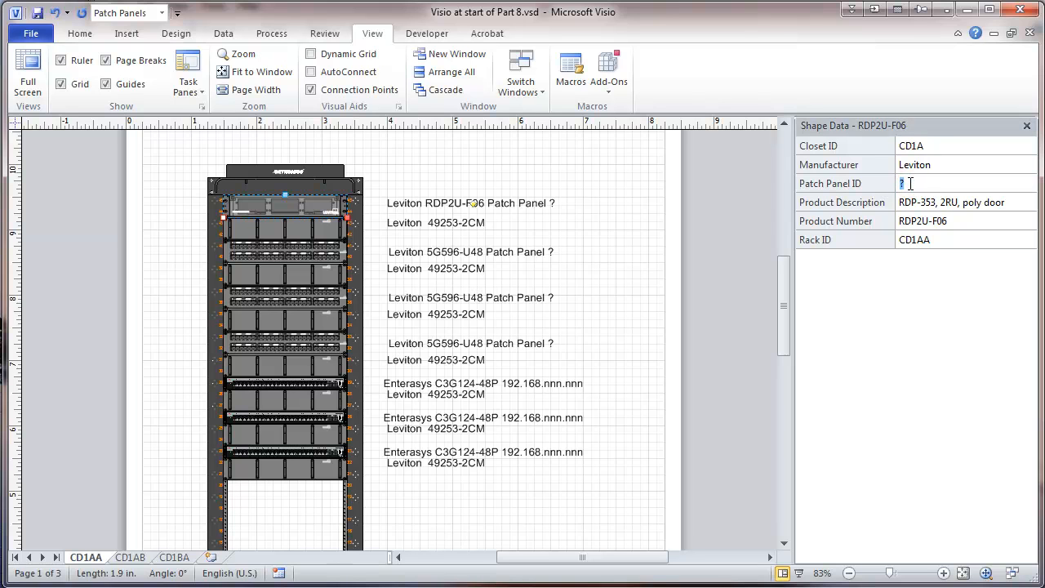
{"action": "type", "text": "A"}
- Set the Patch Panel IDs of the three 5G596-U48 patch panels in rack CD1AA to B, C and D, from top to bottom
{"action": "left_click", "coordinate": [544, 252]}
{"action": "left_click", "coordinate": [905, 202]}
{"action": "type", "text": "B"}
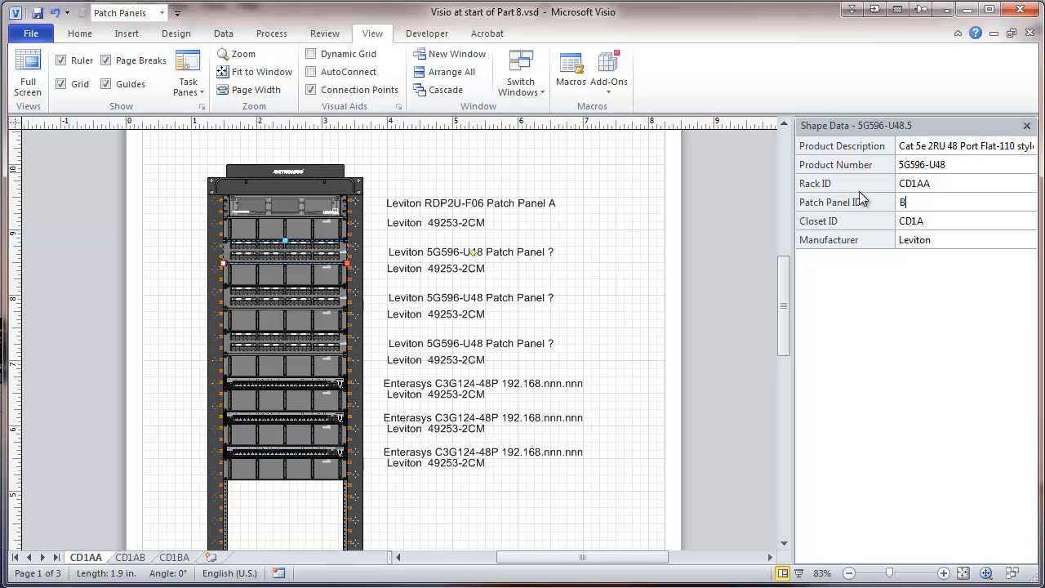
{"action": "left_click", "coordinate": [527, 298]}
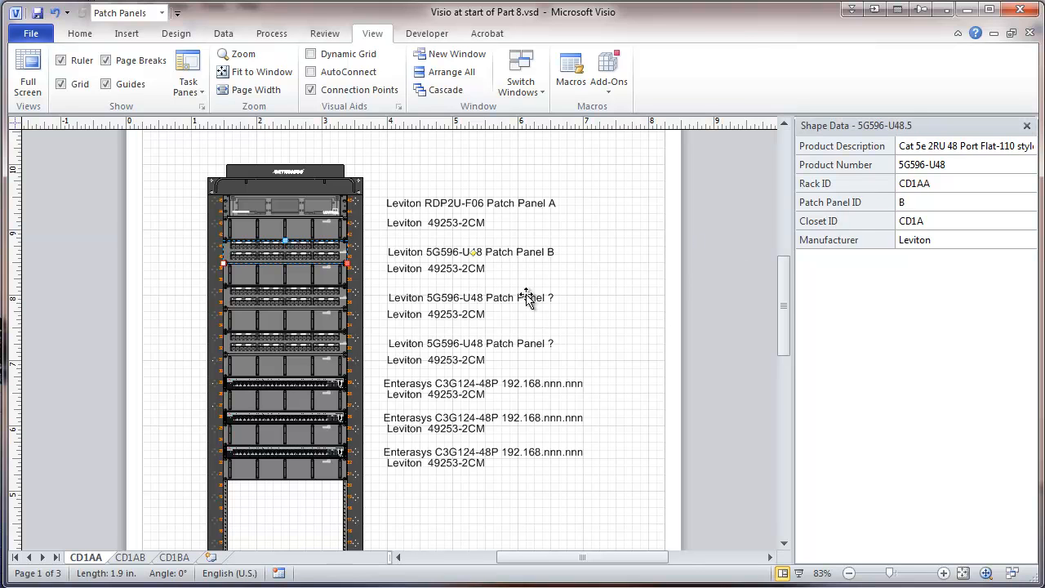
{"action": "left_click", "coordinate": [898, 220]}
{"action": "type", "text": "C"}
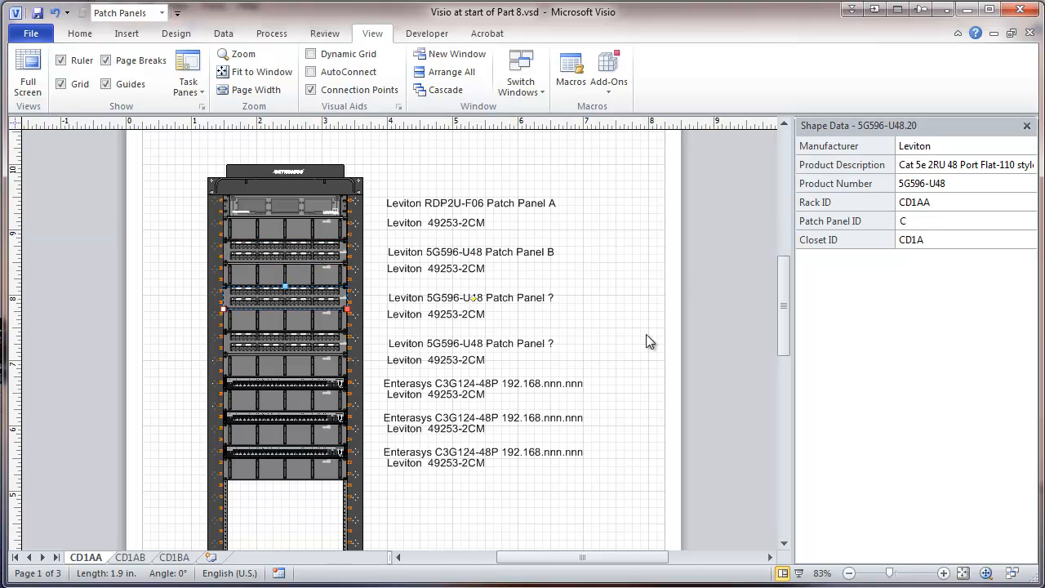
{"action": "left_click", "coordinate": [527, 349]}
{"action": "left_click", "coordinate": [903, 220]}
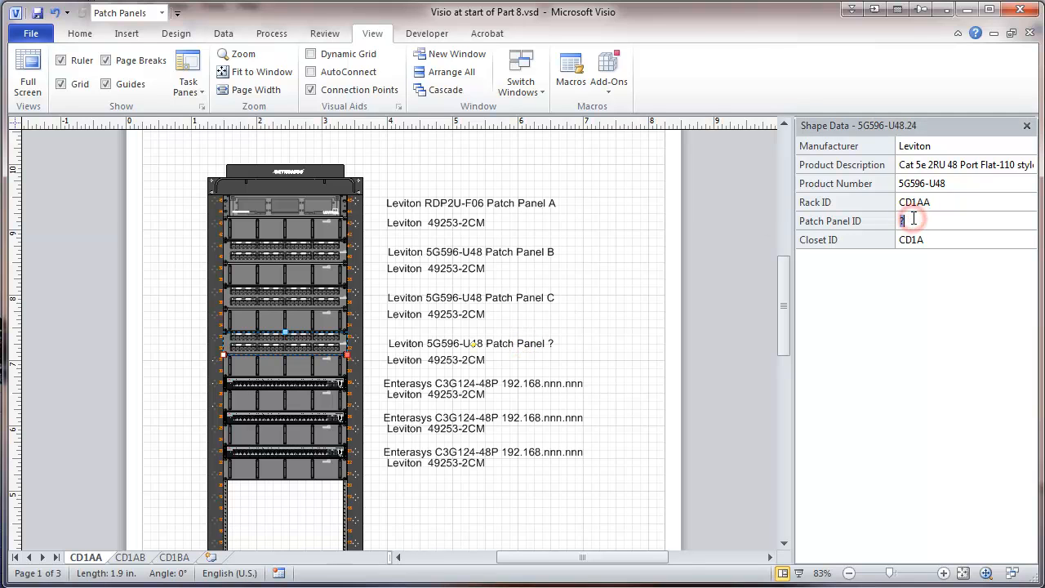
{"action": "left_click", "coordinate": [891, 277]}
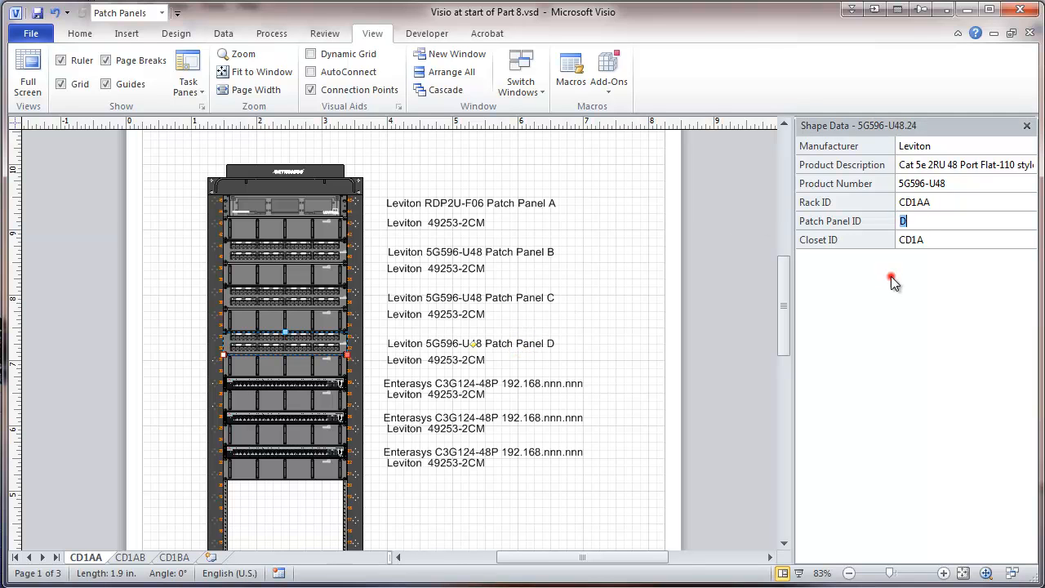
- On page CD1AB, set the Patch Panel IDs of the three 5G596-U48 patch panels to D, E and F, from top to bottom
{"action": "left_click", "coordinate": [128, 557]}
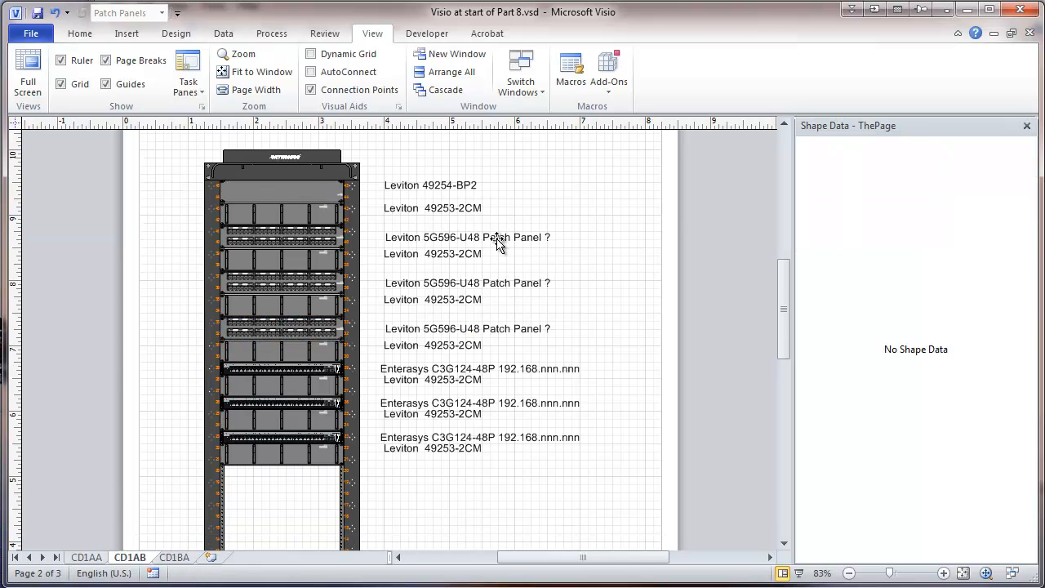
{"action": "left_click", "coordinate": [495, 237]}
{"action": "left_click", "coordinate": [919, 221]}
{"action": "type", "text": "D"}
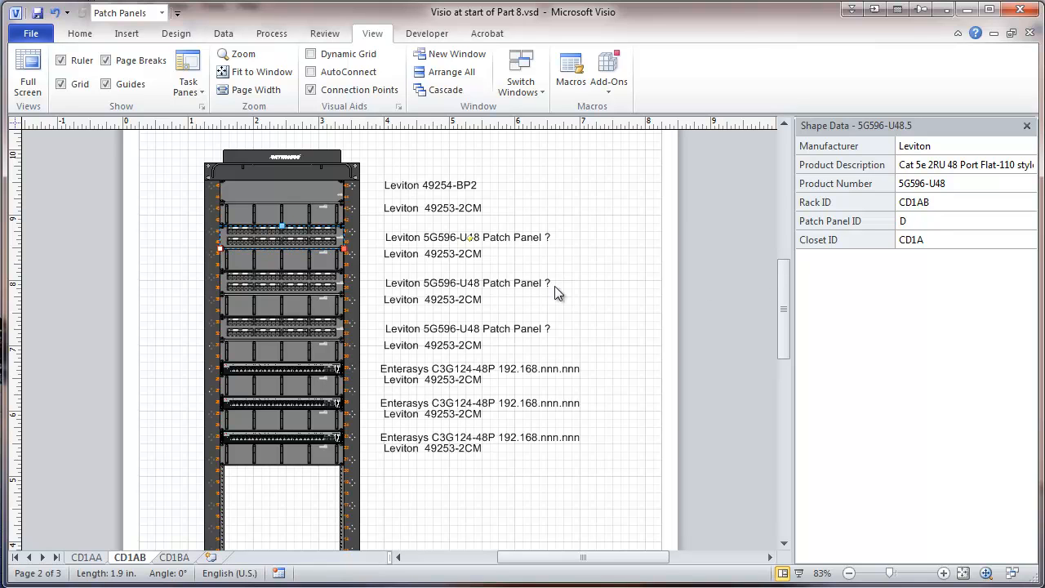
{"action": "left_click", "coordinate": [535, 284]}
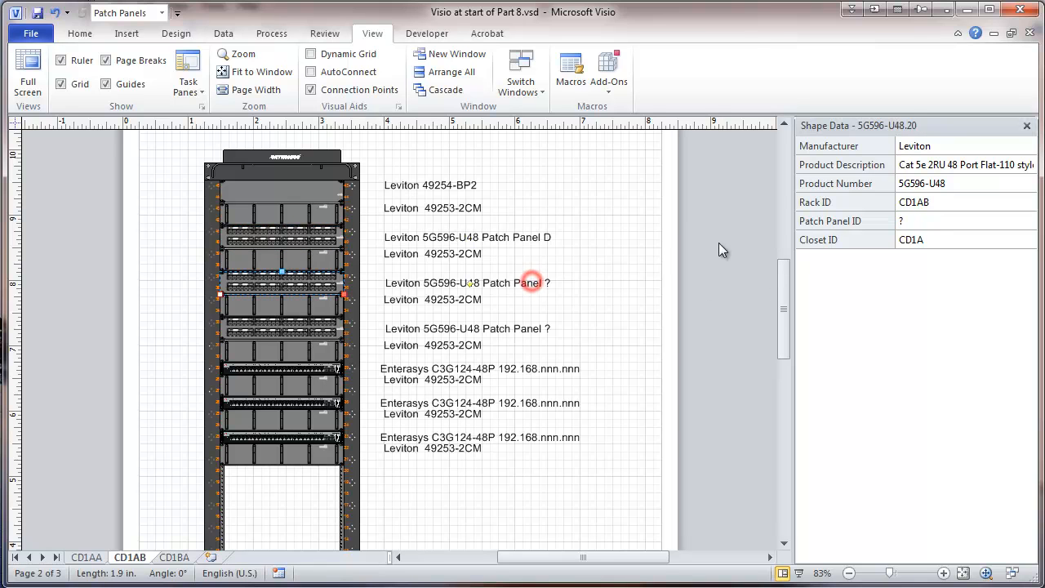
{"action": "left_click", "coordinate": [919, 220]}
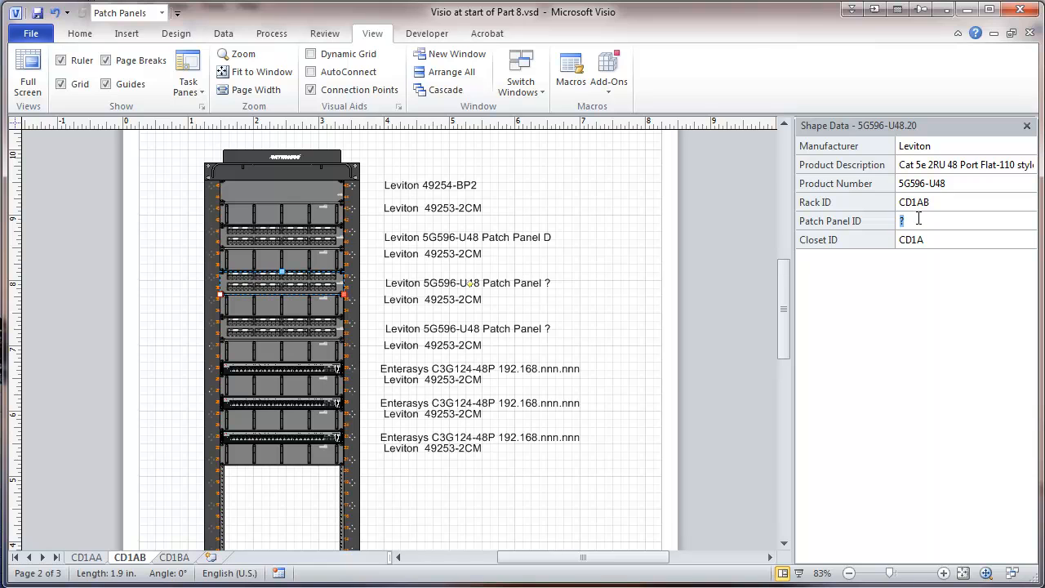
{"action": "left_click", "coordinate": [536, 330]}
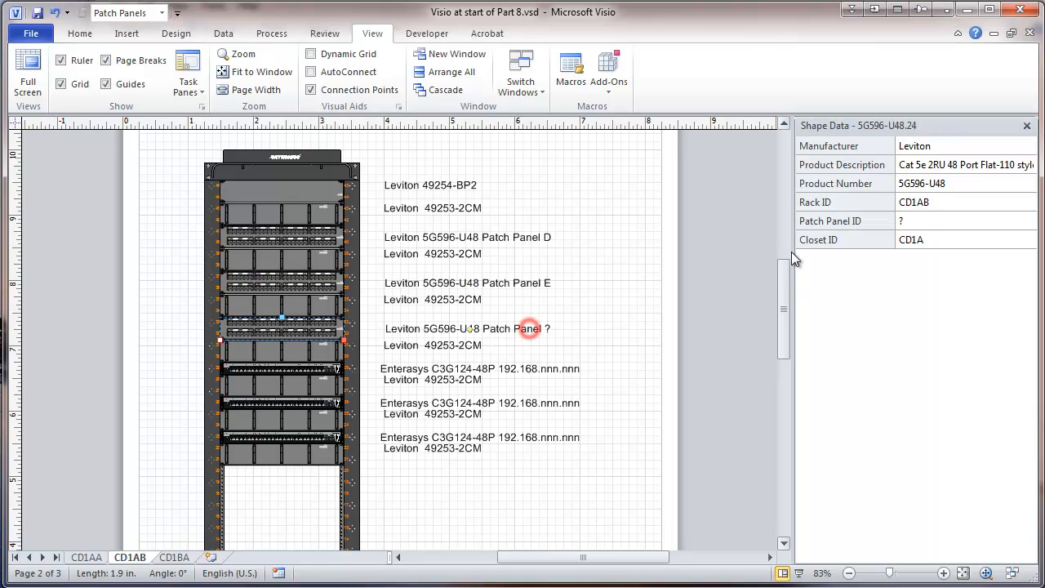
{"action": "left_click", "coordinate": [915, 221]}
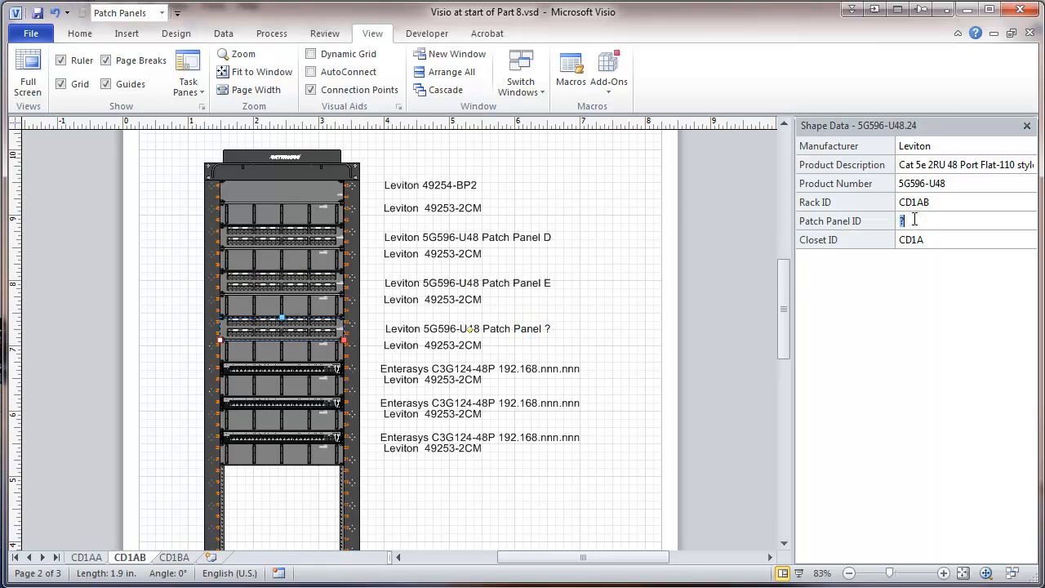
{"action": "left_click", "coordinate": [613, 308]}
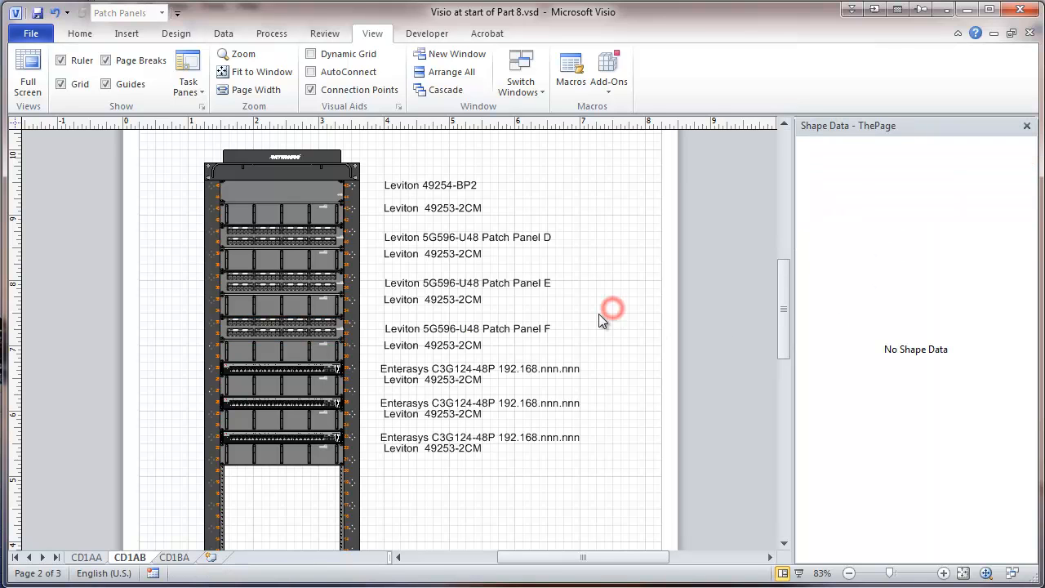
- On page CD1BA, set the Patch Panel ID of the RDP2U-F06 patch panel to A
{"action": "left_click", "coordinate": [180, 558]}
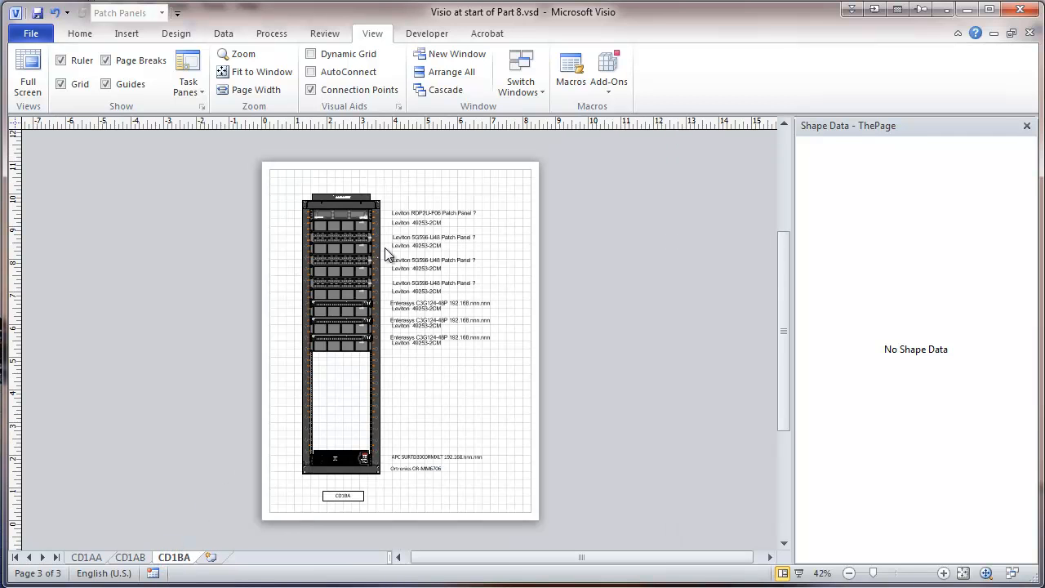
{"action": "left_click", "coordinate": [944, 573]}
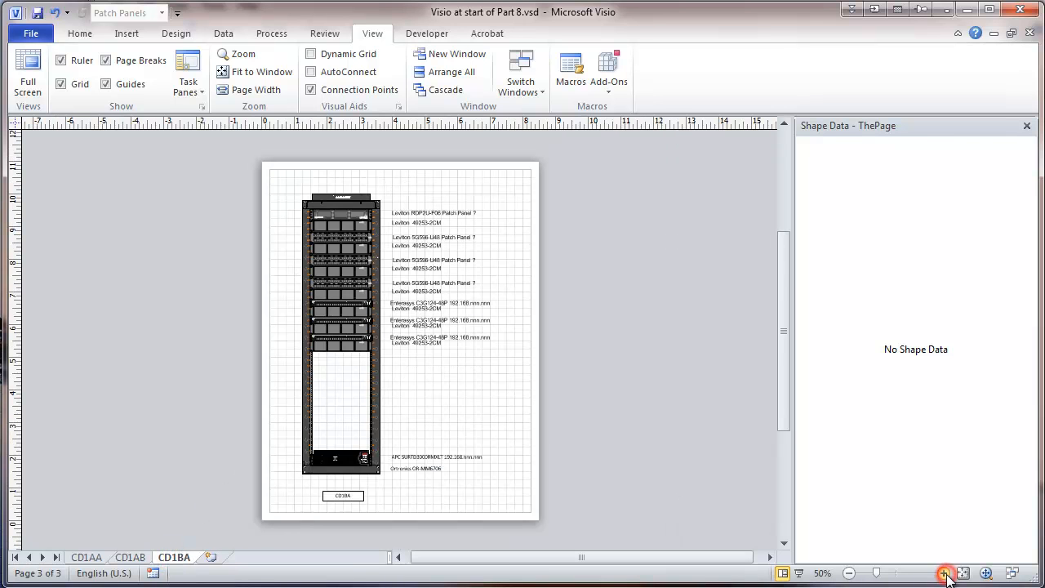
{"action": "left_click", "coordinate": [944, 573]}
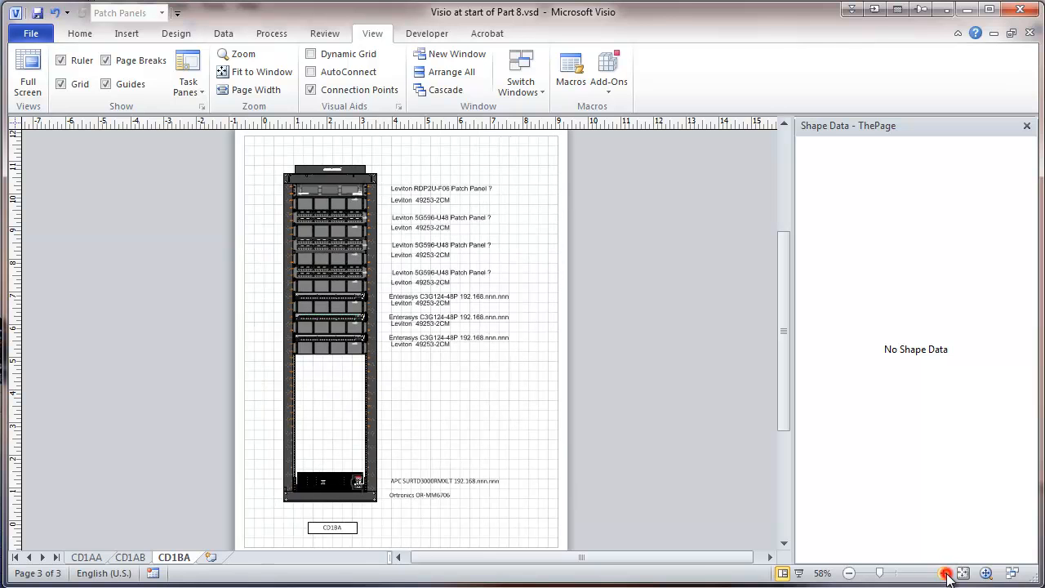
{"action": "left_click", "coordinate": [945, 573]}
{"action": "left_click_drag", "start_coordinate": [787, 336], "coordinate": [784, 309]}
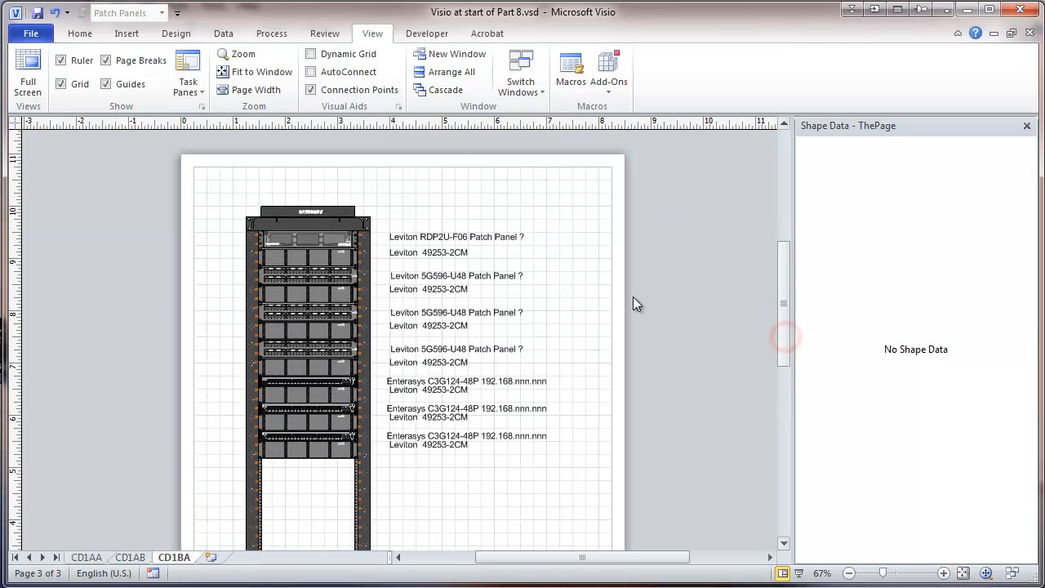
{"action": "left_click", "coordinate": [490, 238]}
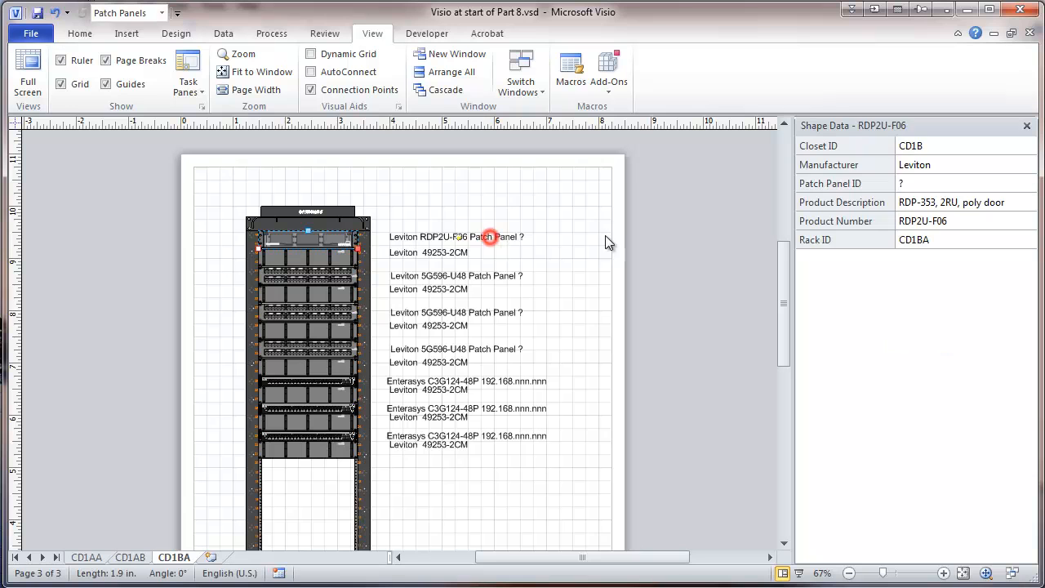
{"action": "left_click", "coordinate": [904, 185]}
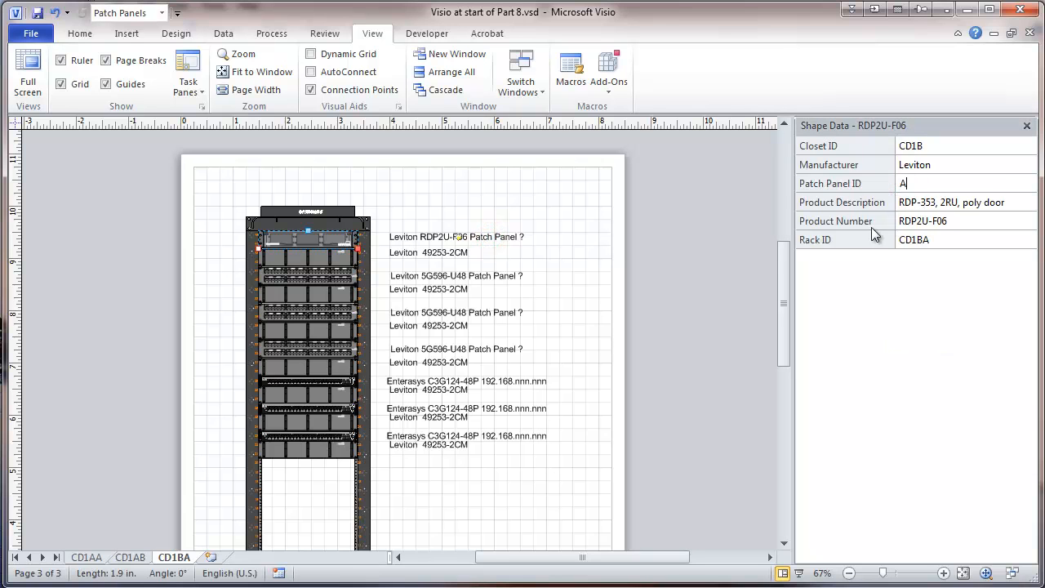
- Set the Patch Panel IDs of the three 5G596-U48 patch panels in rack CD1BA to B, C and D, from top to bottom
{"action": "left_click", "coordinate": [515, 278]}
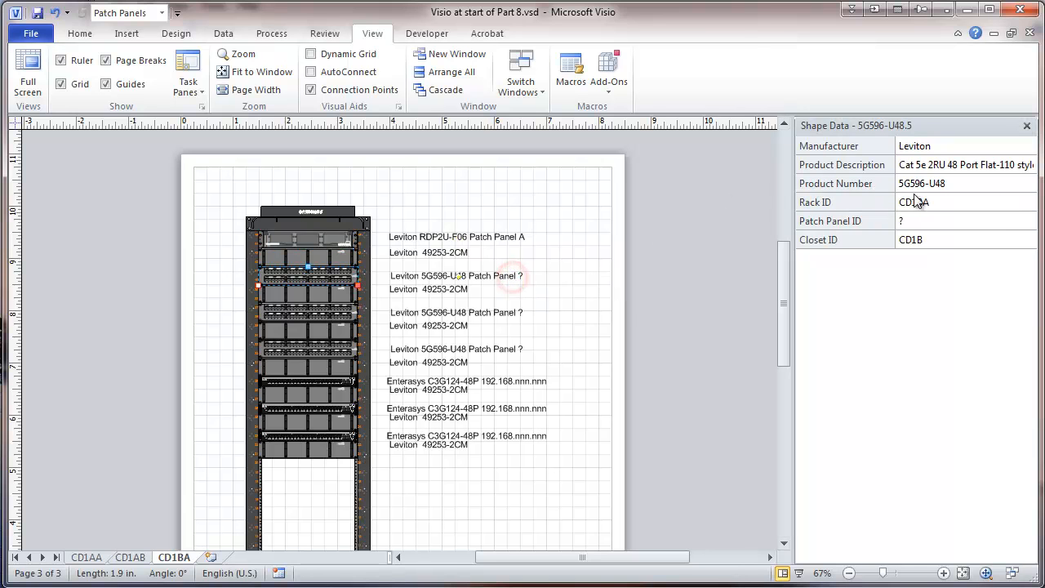
{"action": "left_click", "coordinate": [923, 223]}
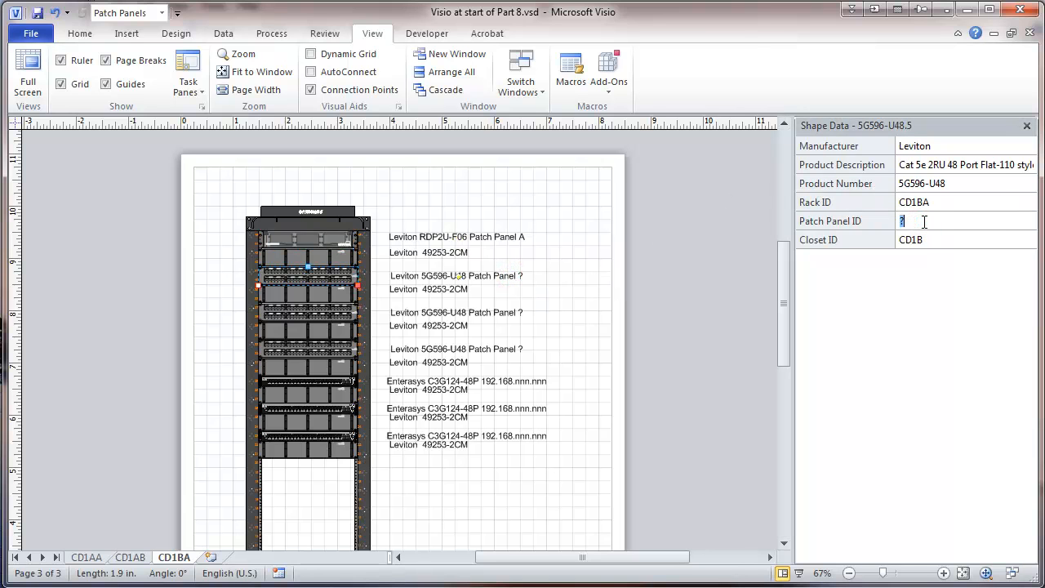
{"action": "type", "text": "B"}
{"action": "left_click", "coordinate": [503, 315]}
{"action": "left_click", "coordinate": [907, 221]}
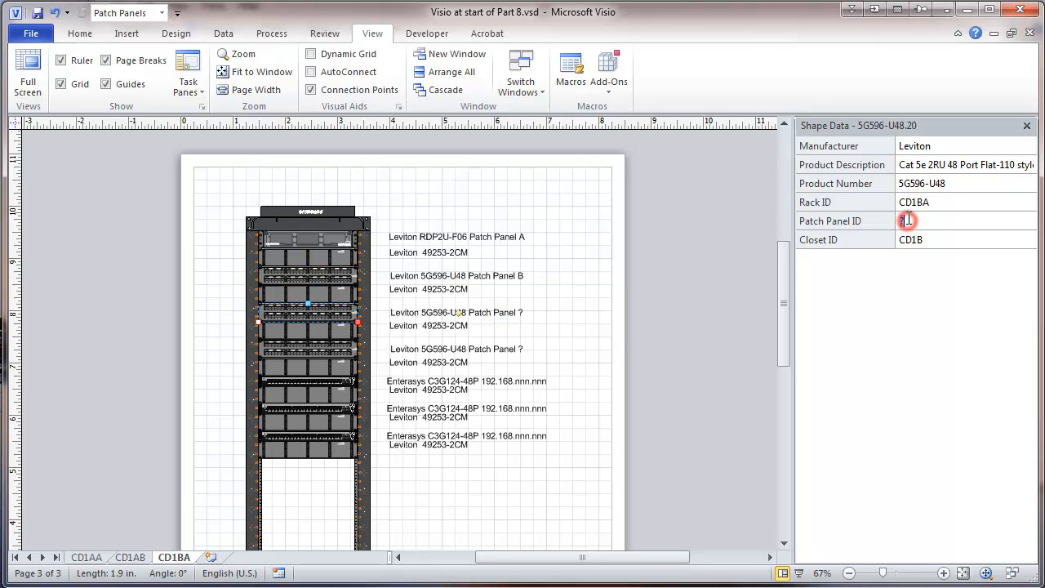
{"action": "type", "text": "C"}
{"action": "left_click", "coordinate": [447, 352]}
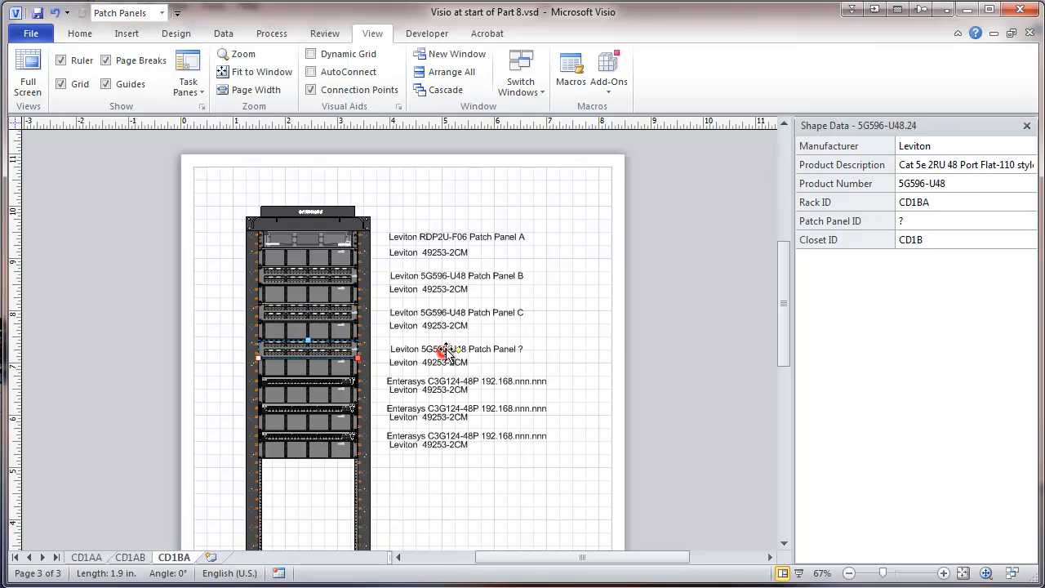
{"action": "left_click", "coordinate": [914, 220]}
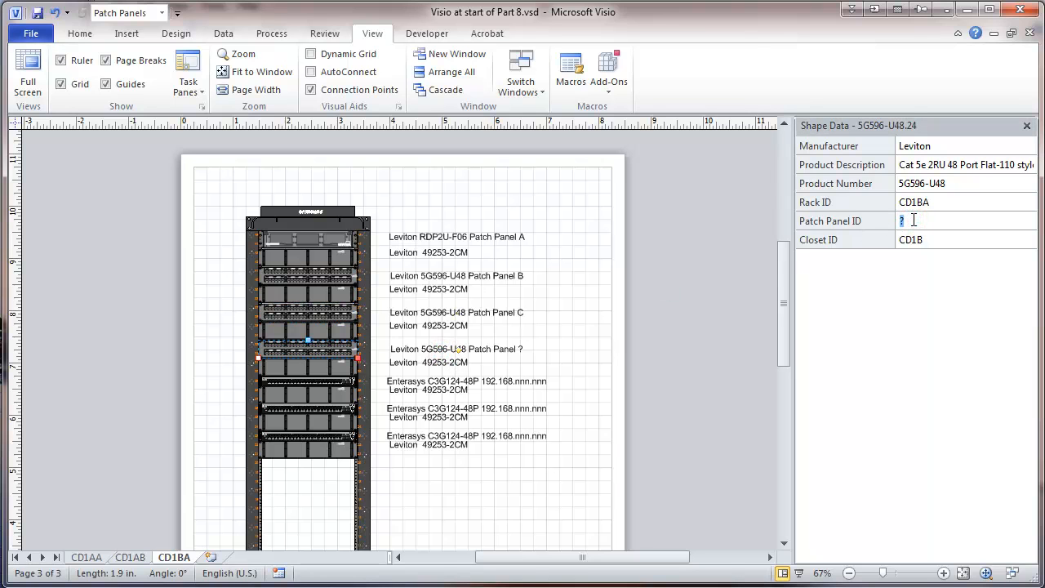
{"action": "type", "text": "D"}
{"action": "left_click", "coordinate": [591, 279]}
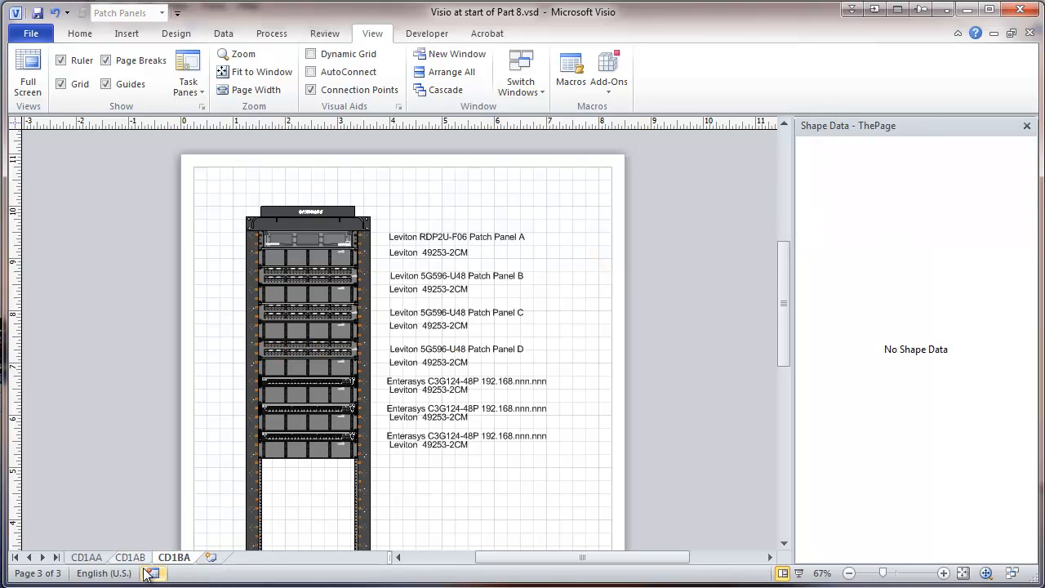
- On page CD1AA, set the IP address of the uppermost Enterasys C3G124-48P switch to 192.168.000.101 and copy the address
{"action": "left_click", "coordinate": [88, 557]}
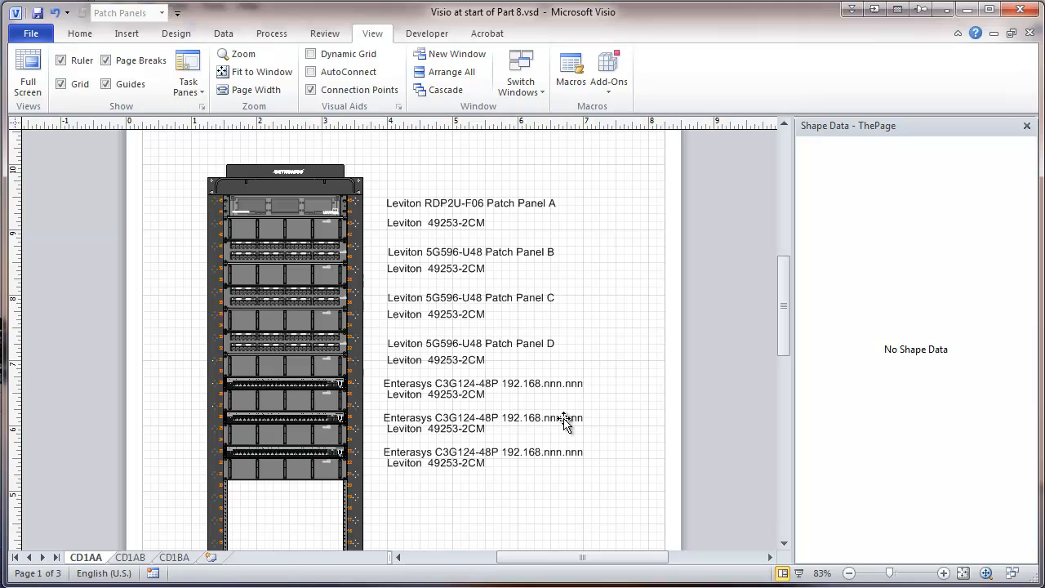
{"action": "left_click", "coordinate": [516, 387]}
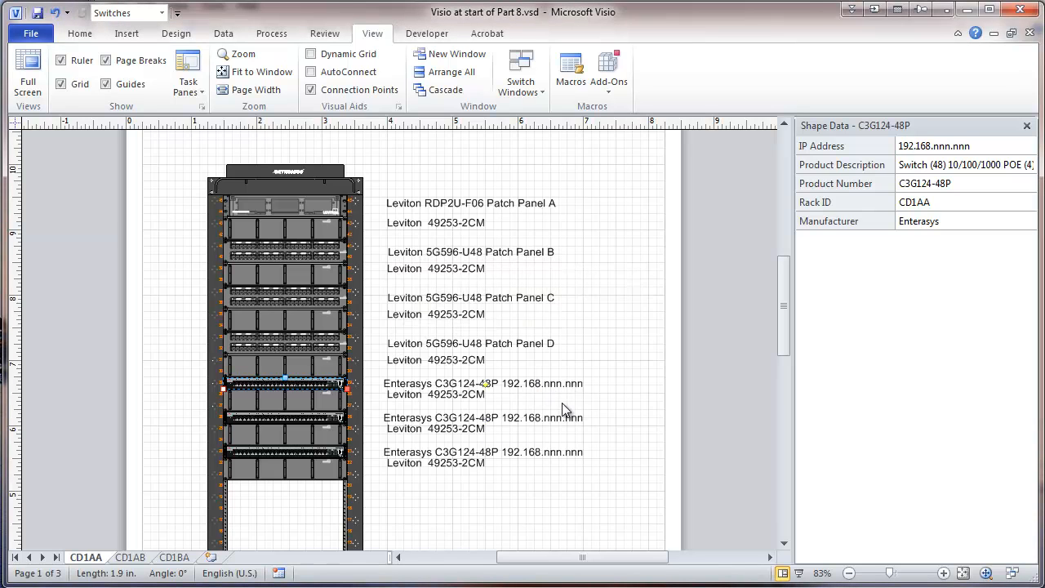
{"action": "left_click", "coordinate": [939, 145]}
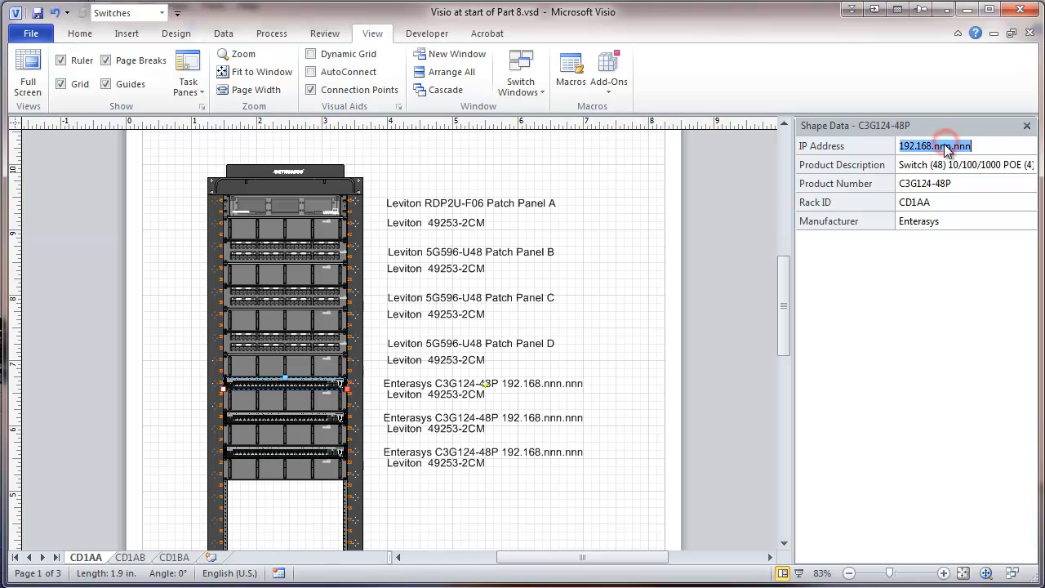
{"action": "left_click", "coordinate": [939, 145]}
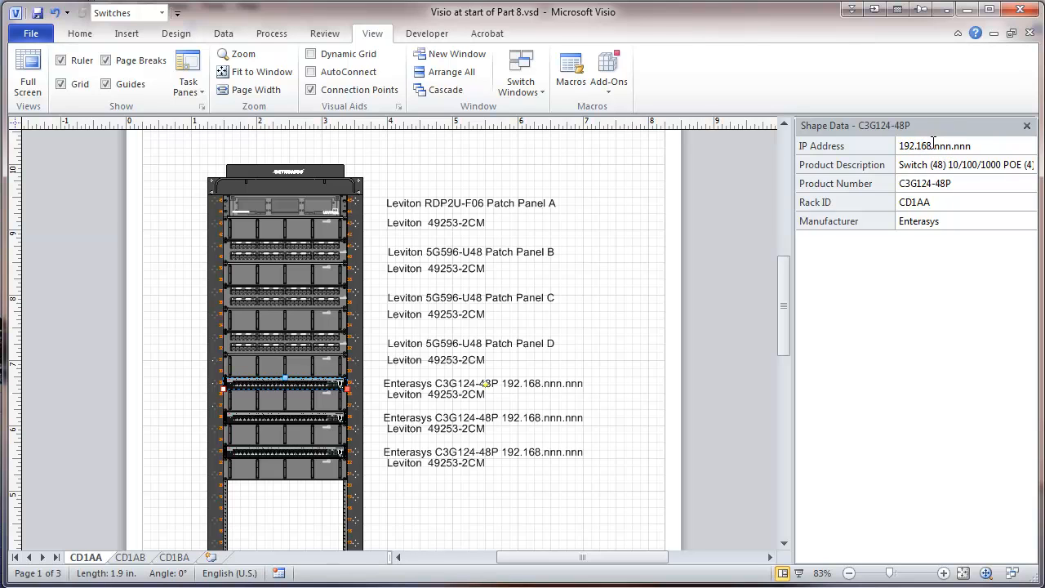
{"action": "left_click_drag", "start_coordinate": [935, 145], "coordinate": [986, 146]}
{"action": "type", "text": "000.101"}
{"action": "left_click_drag", "start_coordinate": [977, 145], "coordinate": [900, 145]}
{"action": "key", "text": "ctrl+c"}
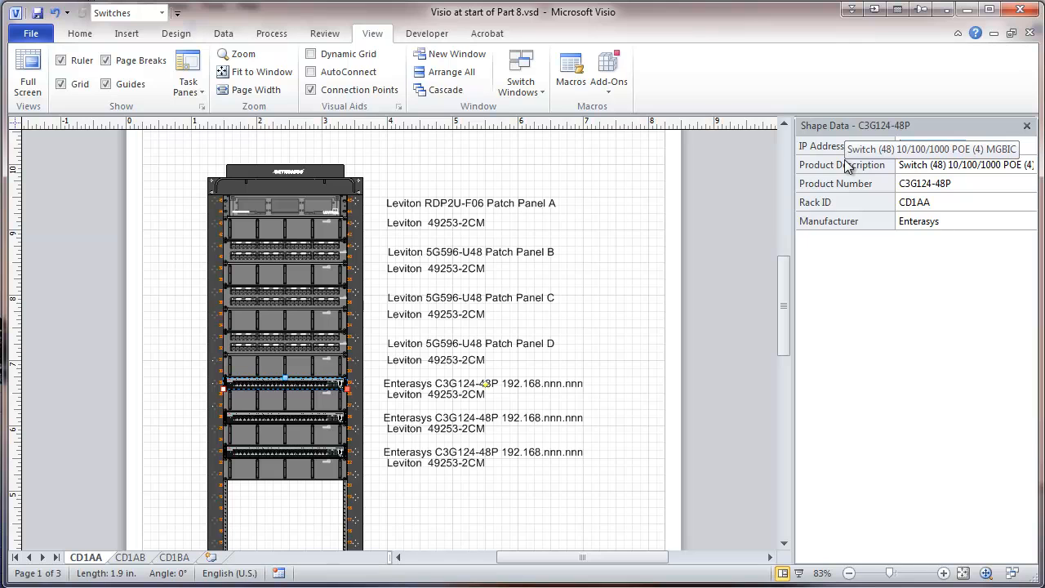
- Paste the copied IP address 192.168.000.101 into the shape data of the middle and lowest Enterasys C3G124-48P switches on page CD1AA
{"action": "left_click", "coordinate": [514, 426]}
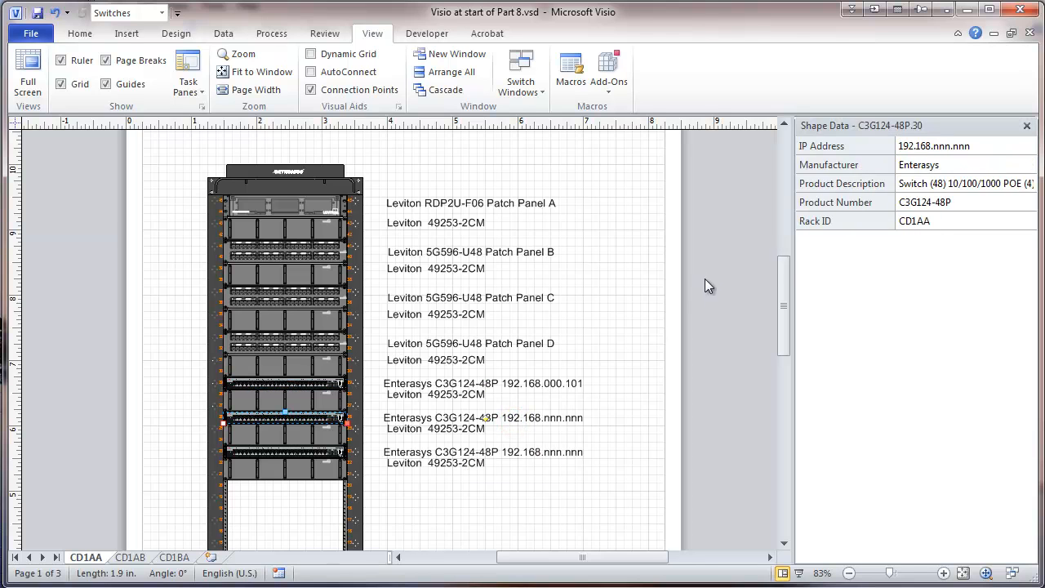
{"action": "left_click", "coordinate": [980, 145]}
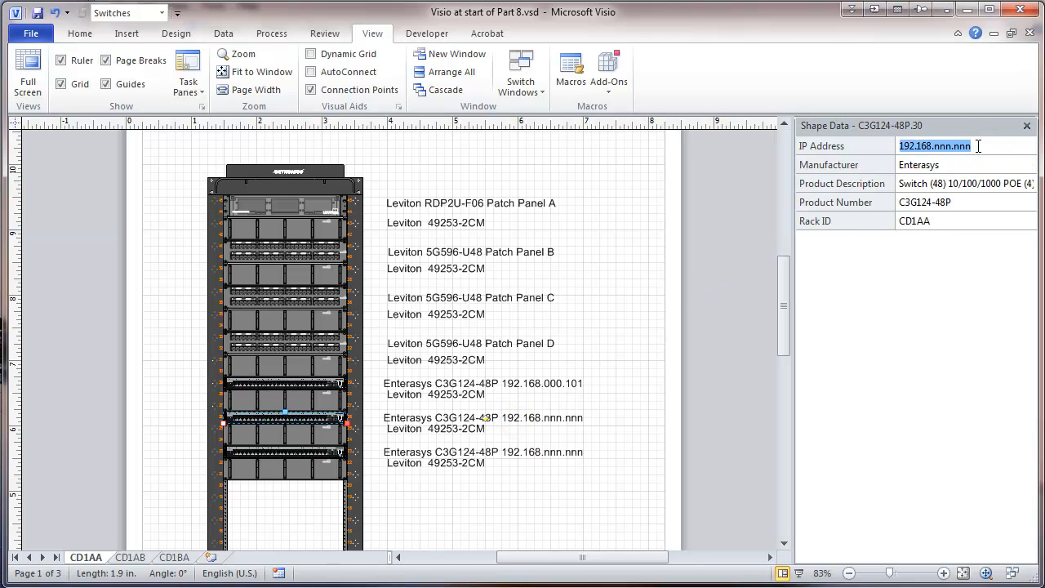
{"action": "key", "text": "ctrl+v"}
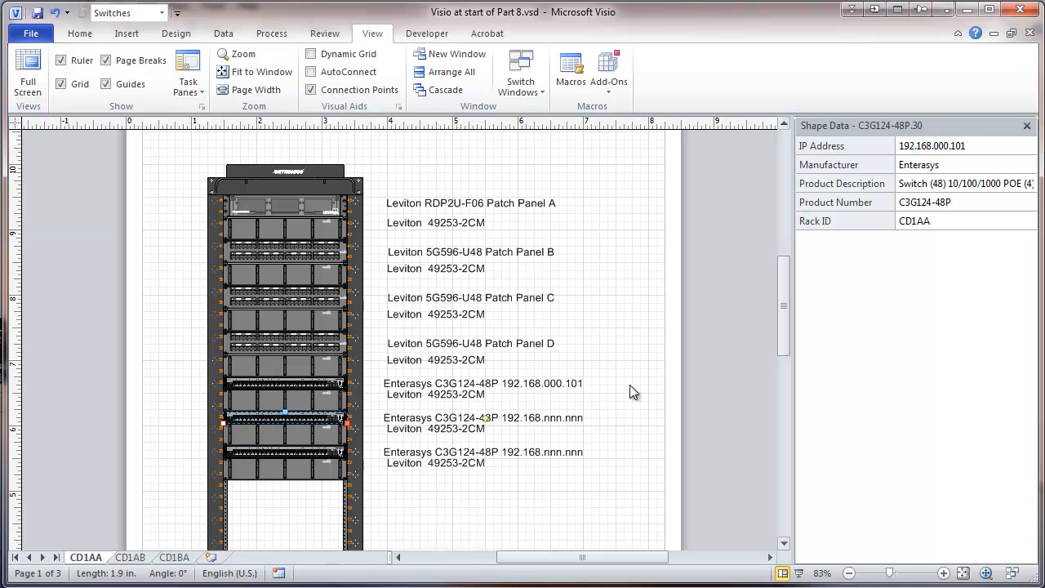
{"action": "left_click", "coordinate": [510, 452]}
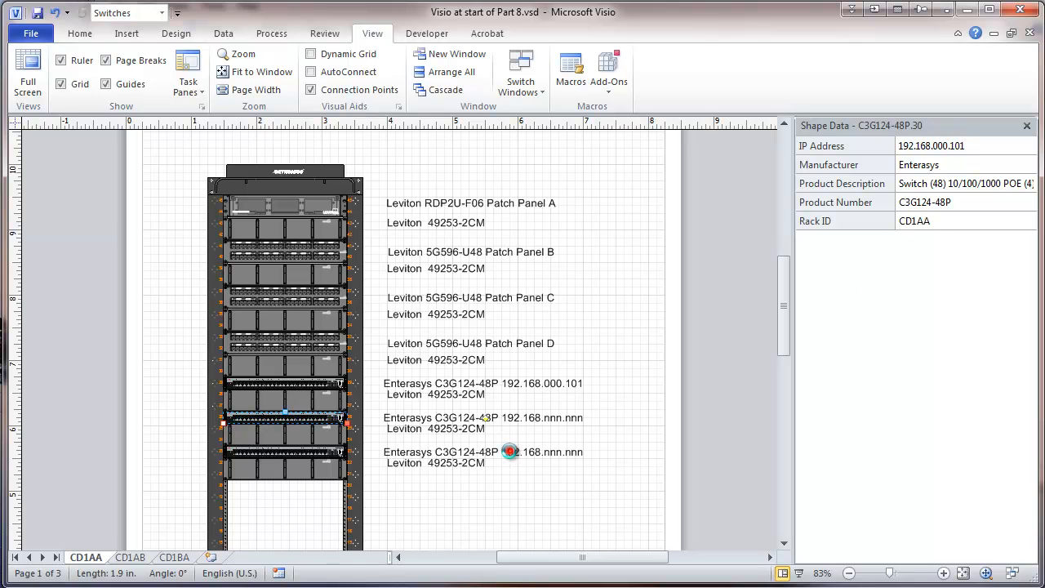
{"action": "left_click", "coordinate": [918, 145]}
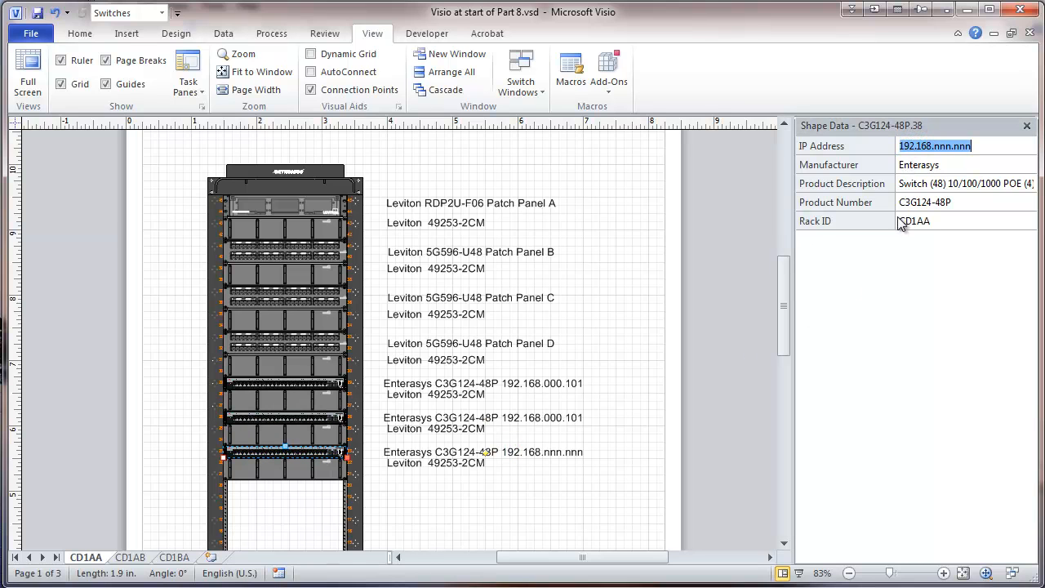
{"action": "key", "text": "ctrl+v"}
{"action": "left_click", "coordinate": [556, 470]}
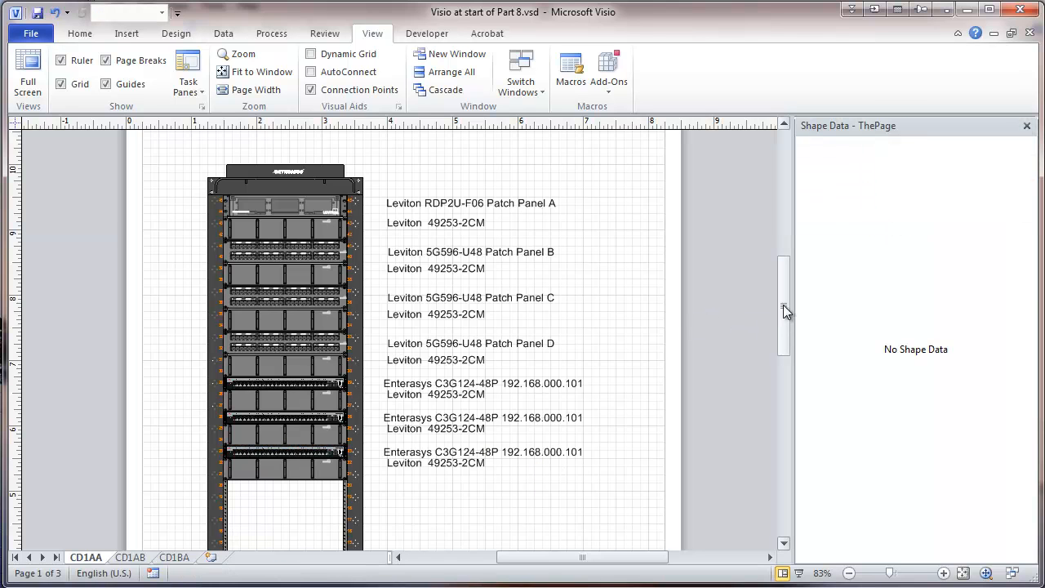
- Set the IP address of the APC SURTD3000RMXLT at the base of rack CD1AA to 192.168.000.102
{"action": "left_click_drag", "start_coordinate": [782, 301], "coordinate": [781, 367]}
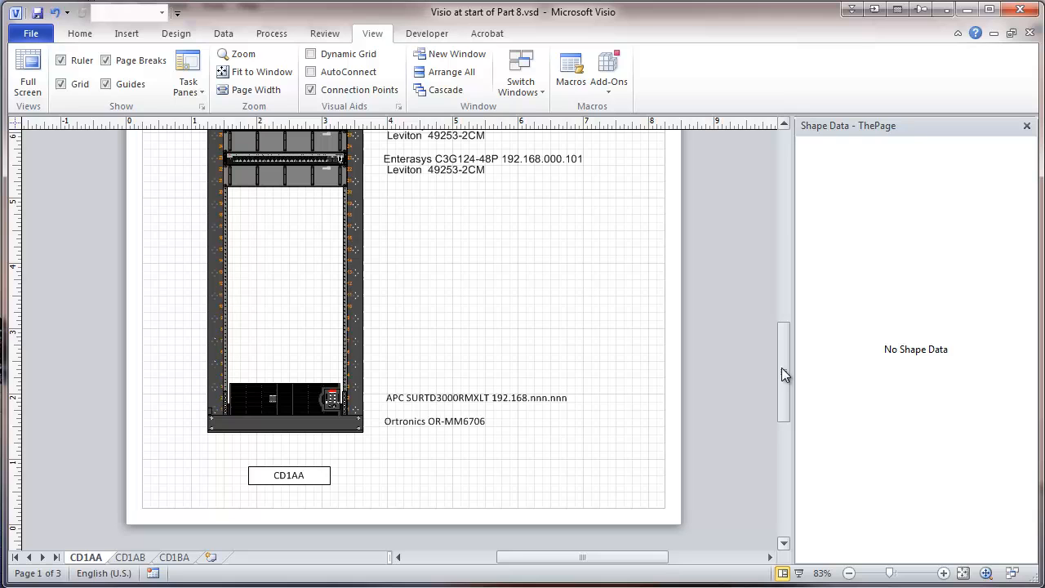
{"action": "left_click", "coordinate": [502, 400]}
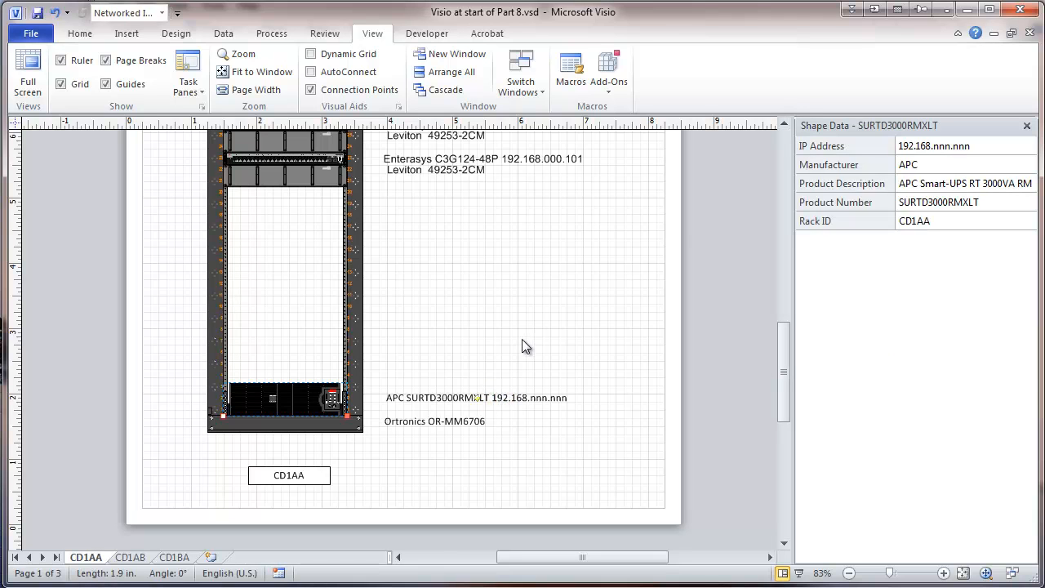
{"action": "left_click", "coordinate": [943, 147]}
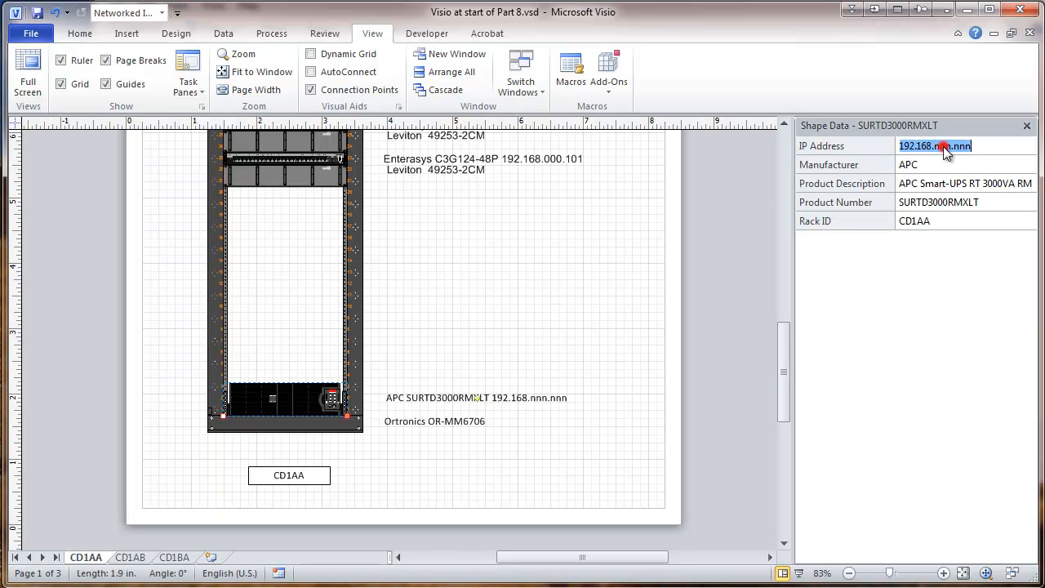
{"action": "left_click", "coordinate": [943, 148]}
{"action": "left_click_drag", "start_coordinate": [937, 145], "coordinate": [972, 146]}
{"action": "type", "text": "000.102"}
{"action": "left_click", "coordinate": [527, 336]}
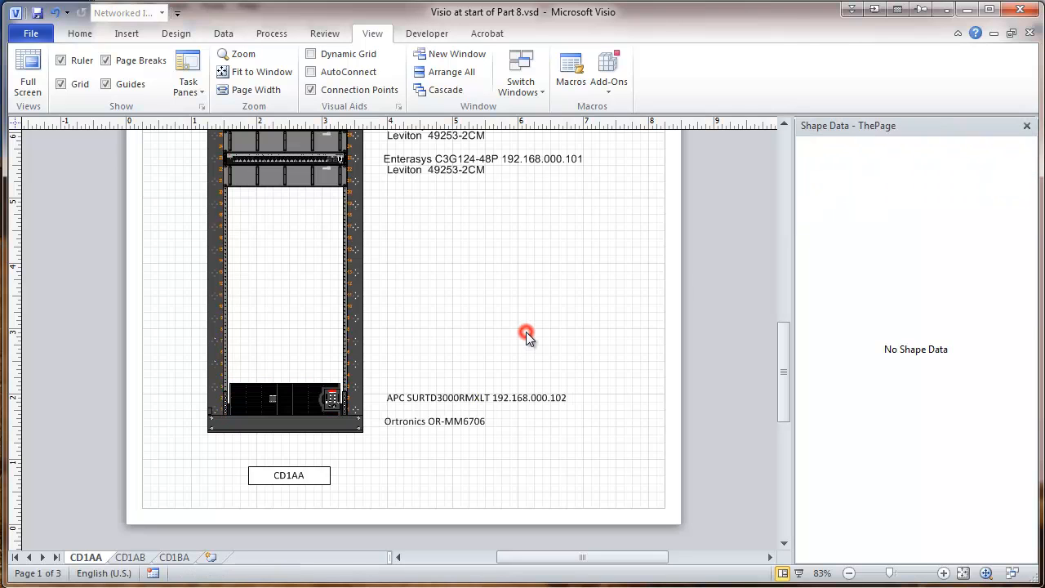
- On page CD1AB, set the IP address of the uppermost Enterasys C3G124-48P switch to 192.168.000.103
{"action": "left_click", "coordinate": [134, 558]}
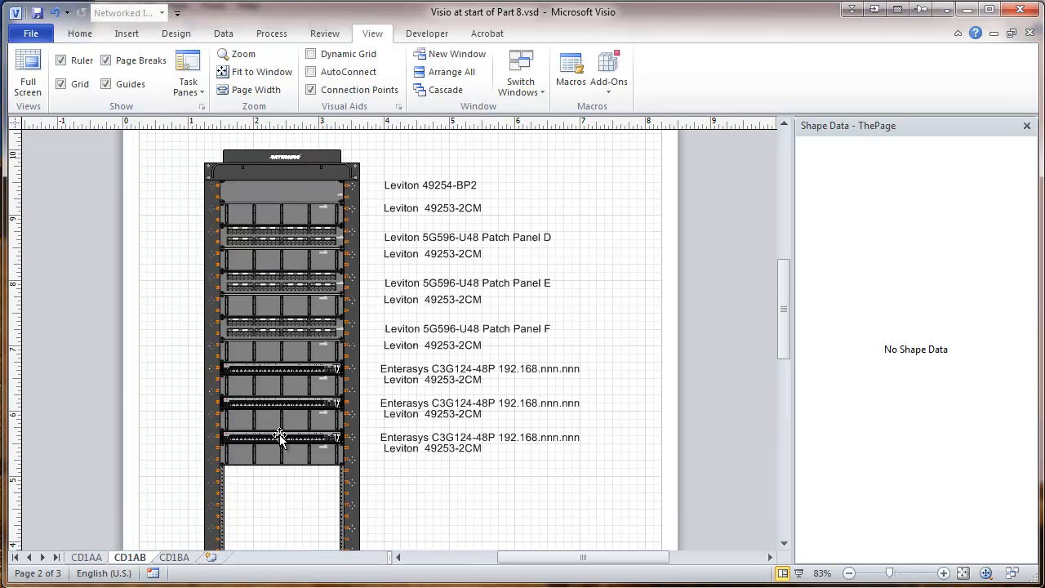
{"action": "left_click", "coordinate": [512, 372]}
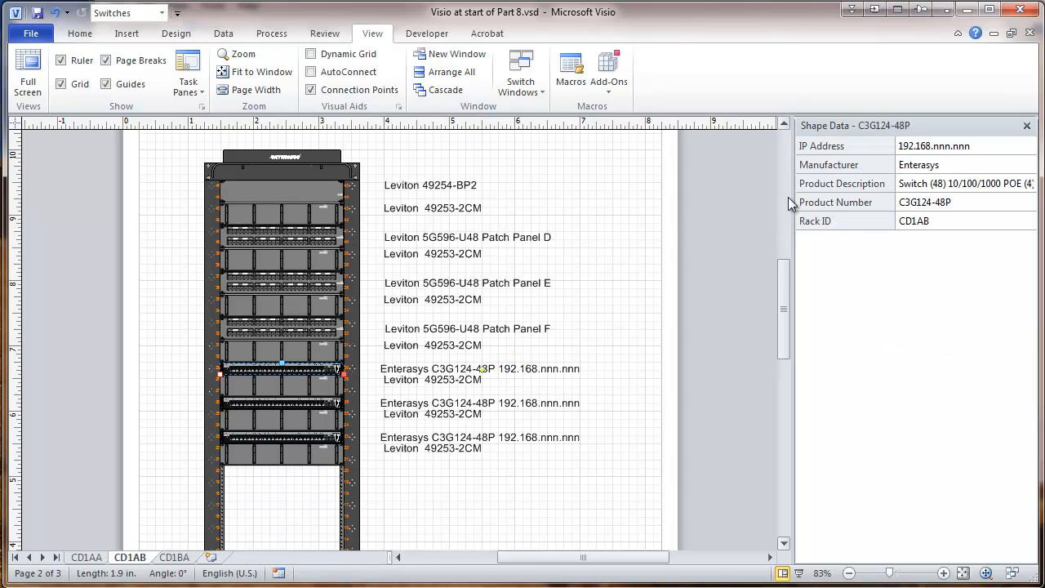
{"action": "left_click", "coordinate": [944, 147]}
{"action": "type", "text": "192.168.000.103"}
{"action": "key", "text": "Return"}
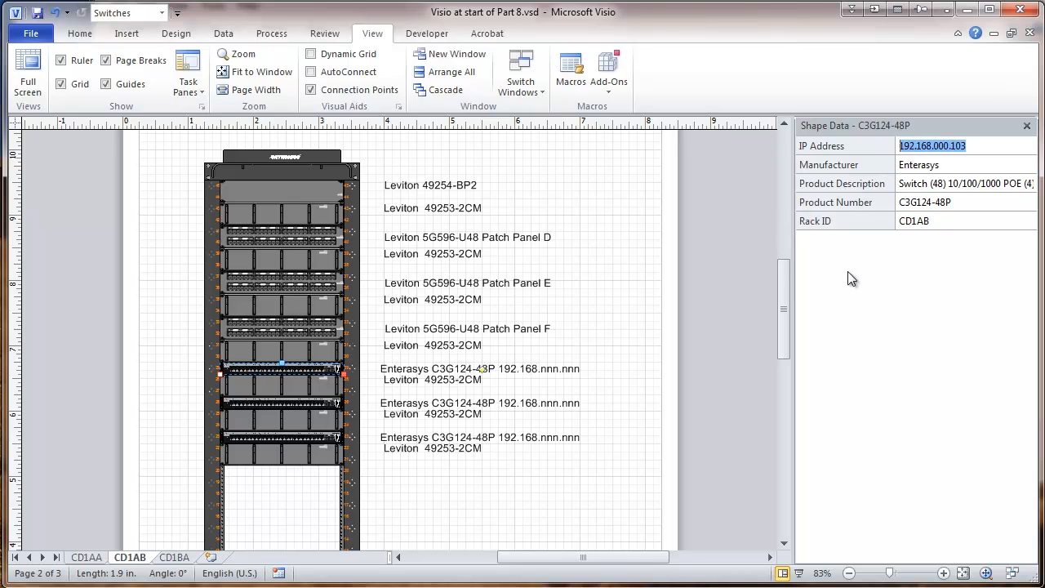
- Give the middle and lowest Enterasys C3G124-48P switches in rack CD1AB the IP address 192.168.000.103
{"action": "left_click", "coordinate": [484, 406]}
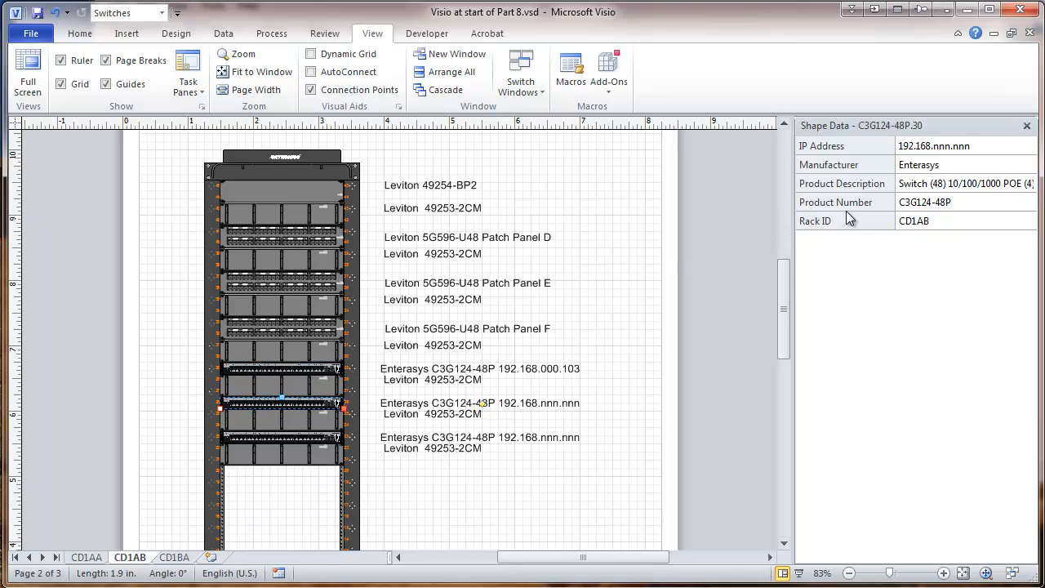
{"action": "left_click", "coordinate": [939, 147]}
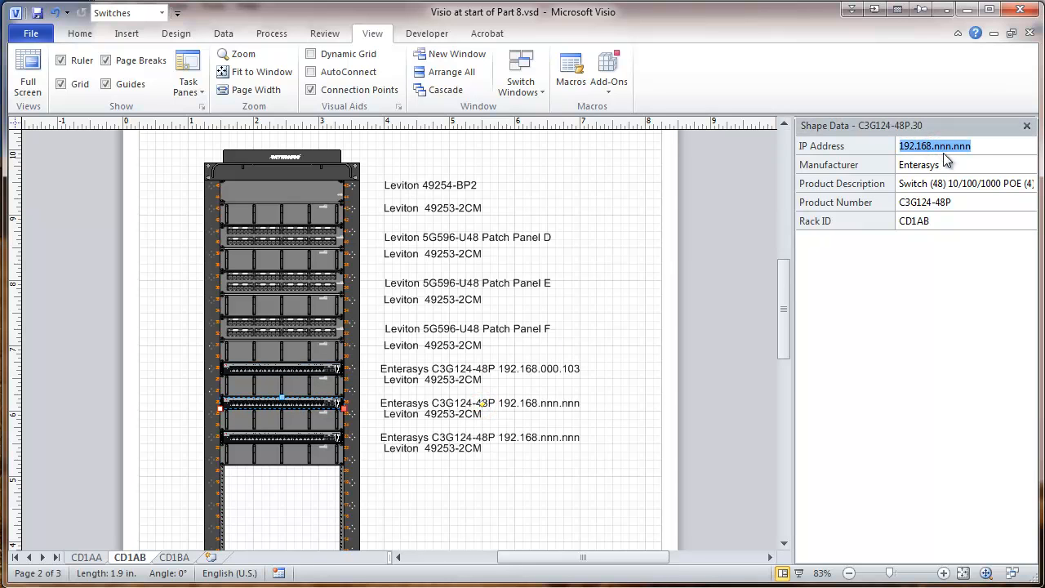
{"action": "type", "text": "192.168.000.103"}
{"action": "left_click", "coordinate": [568, 455]}
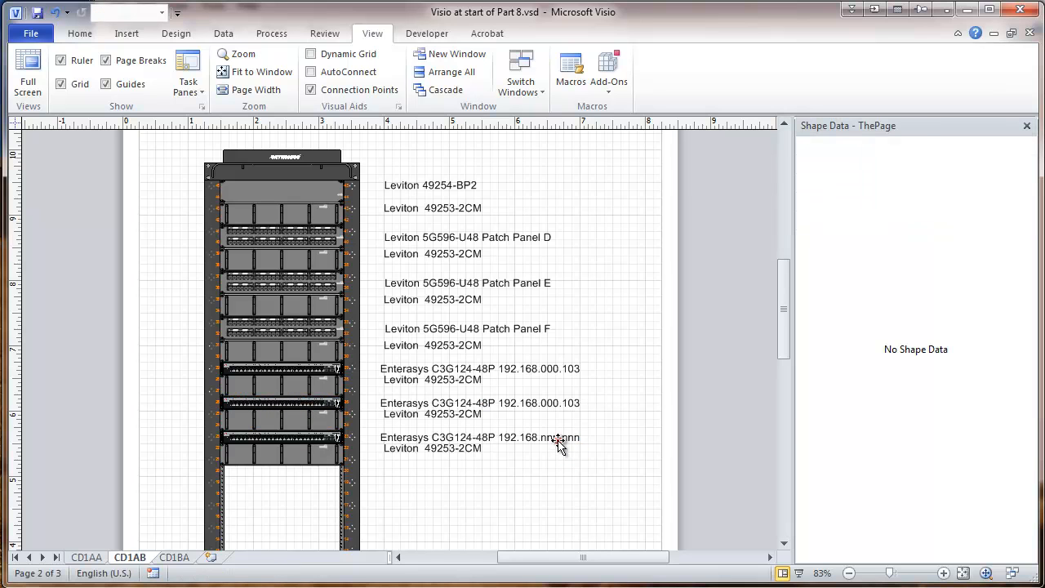
{"action": "left_click", "coordinate": [561, 444]}
{"action": "left_click", "coordinate": [915, 146]}
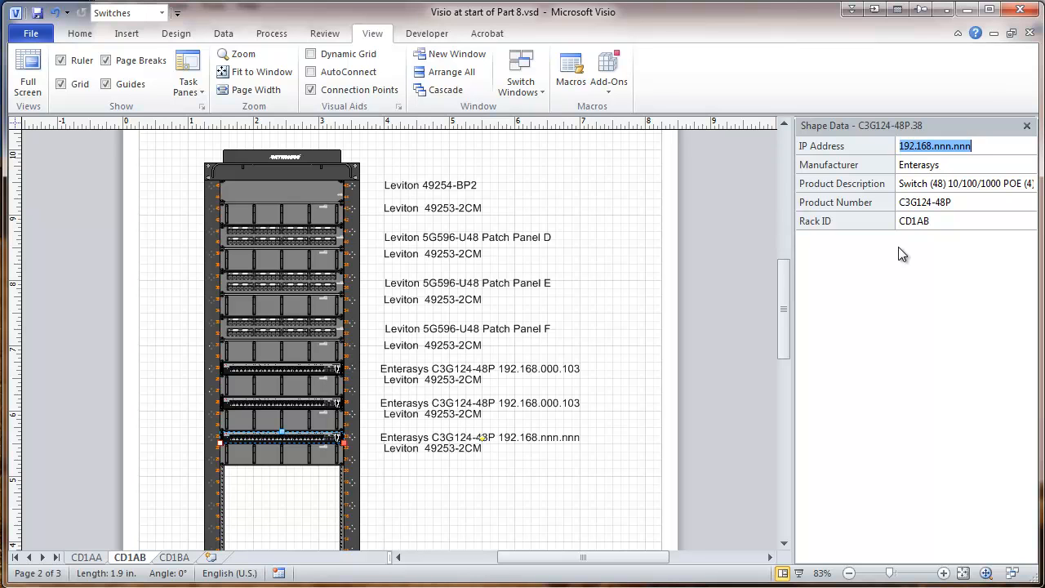
{"action": "type", "text": "192.168.000.103"}
{"action": "left_click", "coordinate": [621, 381]}
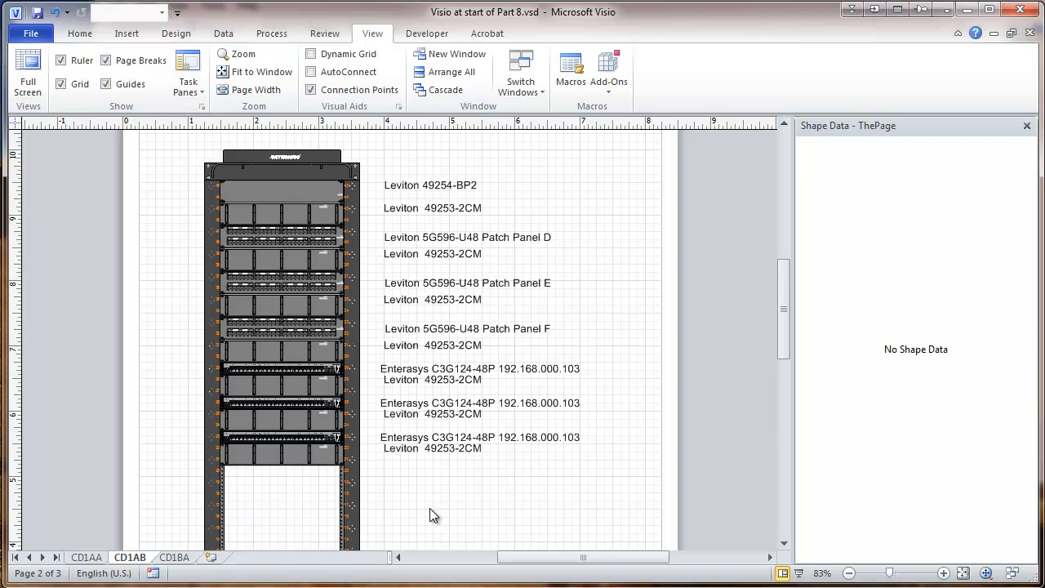
- On page CD1BA, set the IP address of the uppermost Enterasys C3G124-48P switch to 192.168.000.103
{"action": "left_click", "coordinate": [173, 557]}
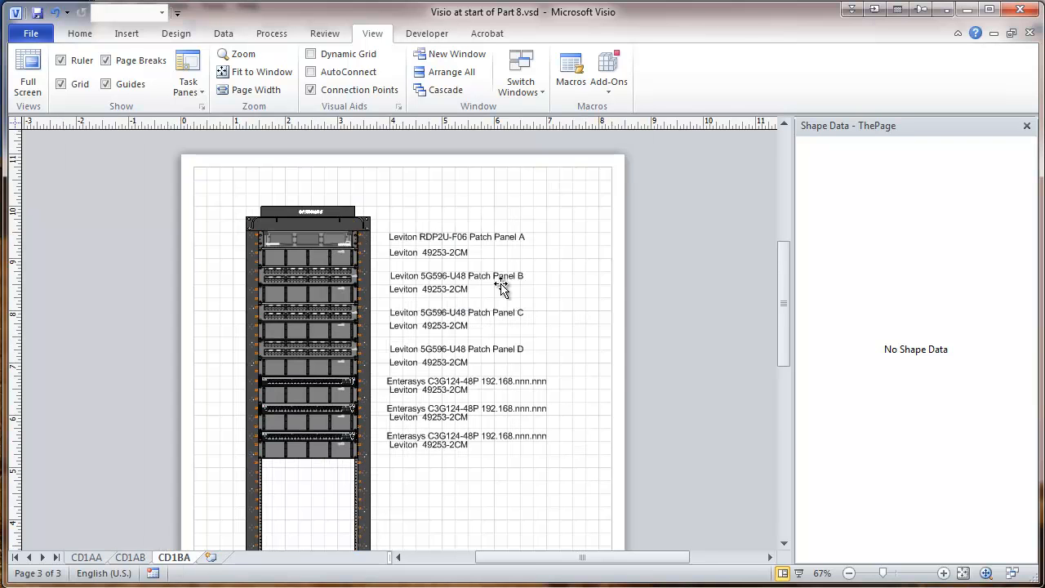
{"action": "left_click", "coordinate": [519, 387]}
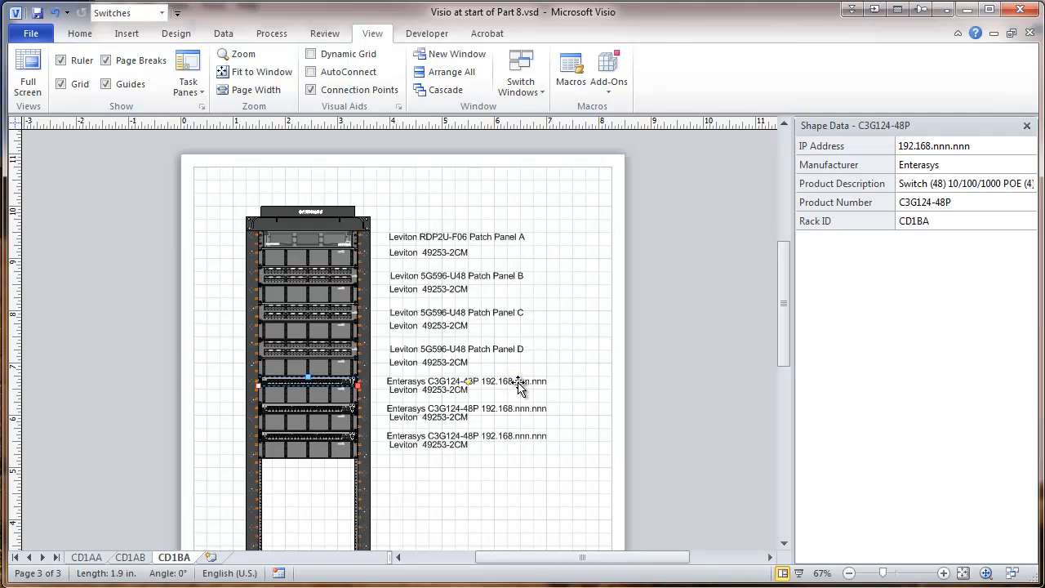
{"action": "left_click", "coordinate": [940, 146]}
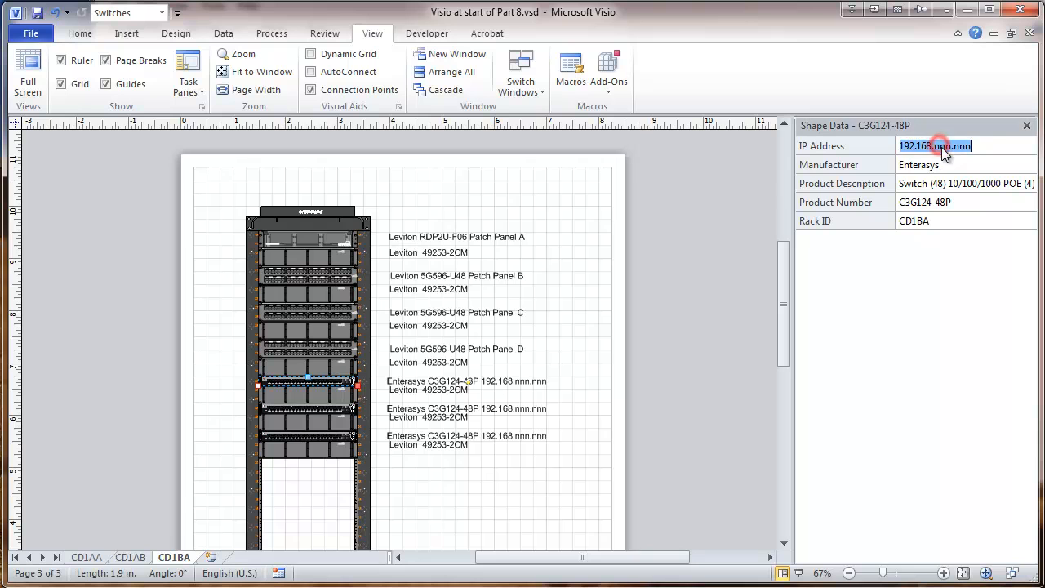
{"action": "left_click", "coordinate": [941, 147]}
{"action": "left_click_drag", "start_coordinate": [936, 146], "coordinate": [992, 147]}
{"action": "type", "text": "000.103"}
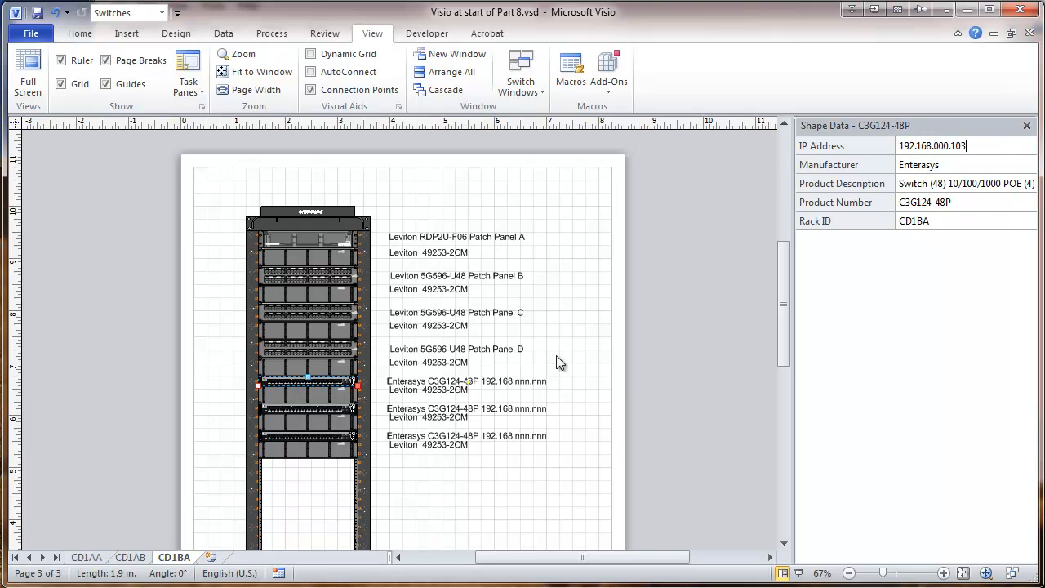
- Set the IP address of the middle Enterasys C3G124-48P switch in rack CD1BA to 192.168.000.104
{"action": "left_click", "coordinate": [469, 421]}
{"action": "left_click", "coordinate": [470, 408]}
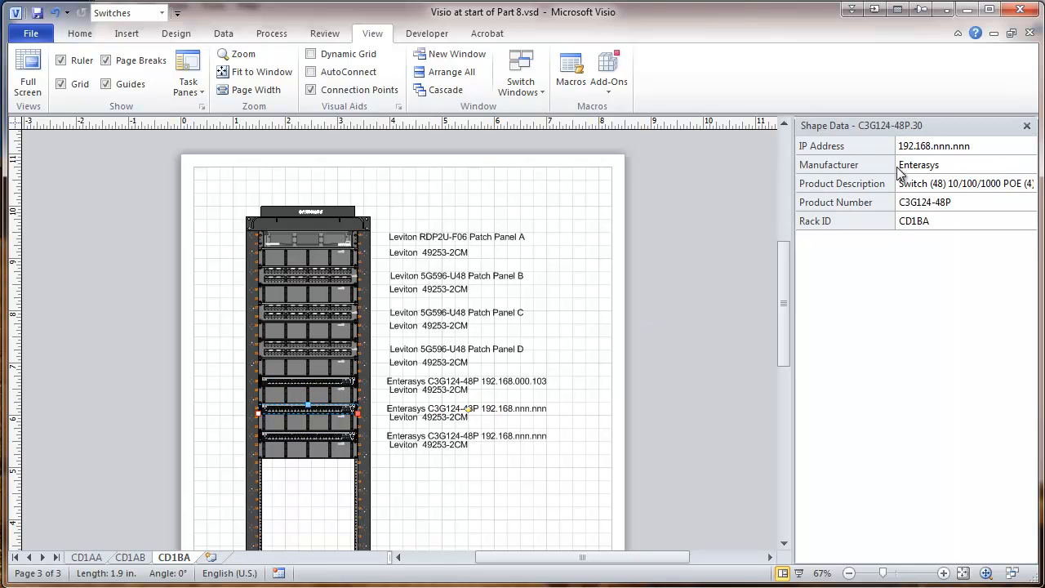
{"action": "left_click", "coordinate": [947, 147]}
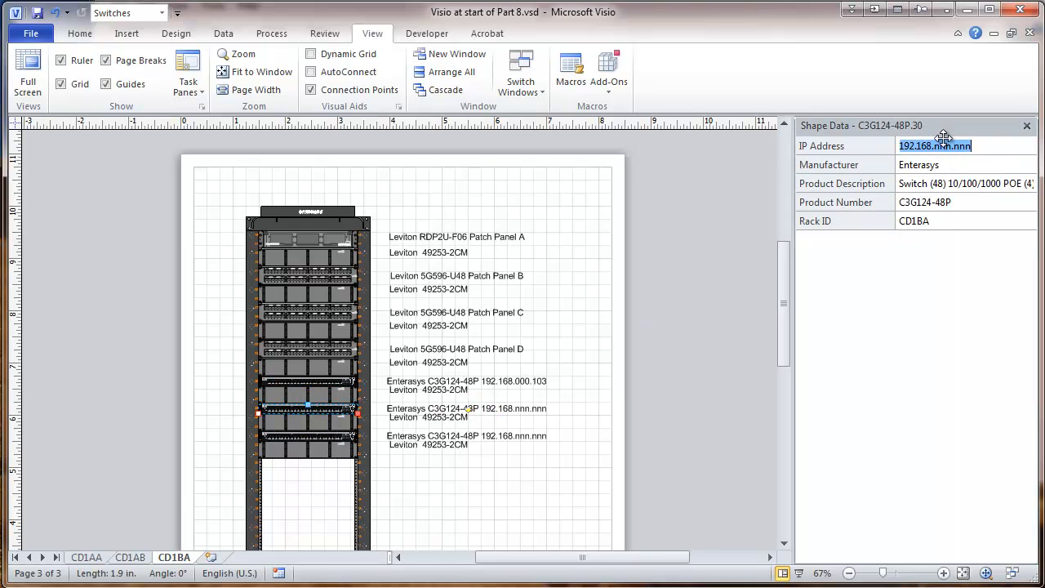
{"action": "type", "text": "192.168.000.104"}
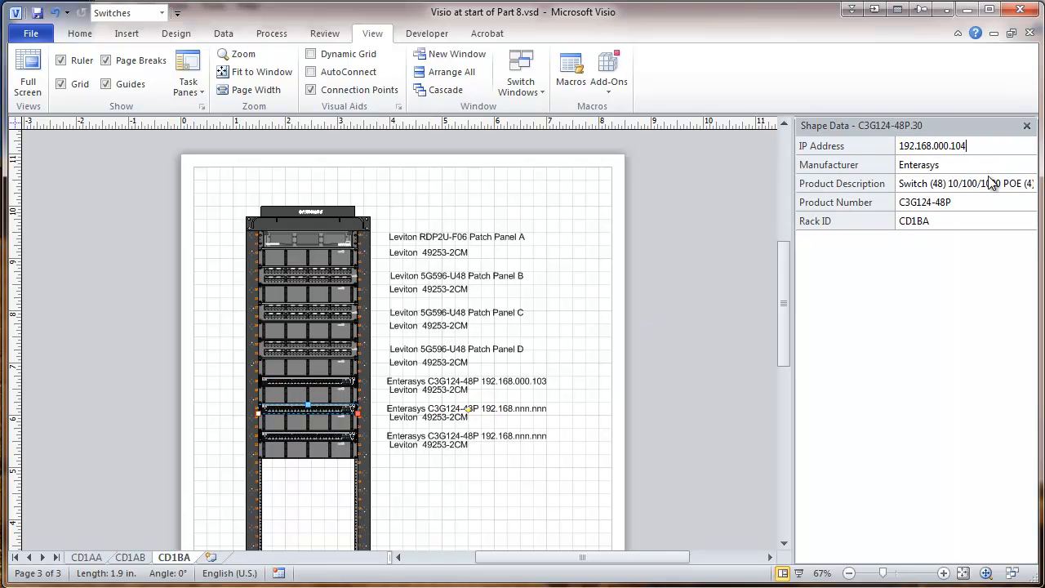
- Set the IP address of the lowest Enterasys C3G124-48P switch in rack CD1BA to 192.168.000.105
{"action": "left_click", "coordinate": [514, 434]}
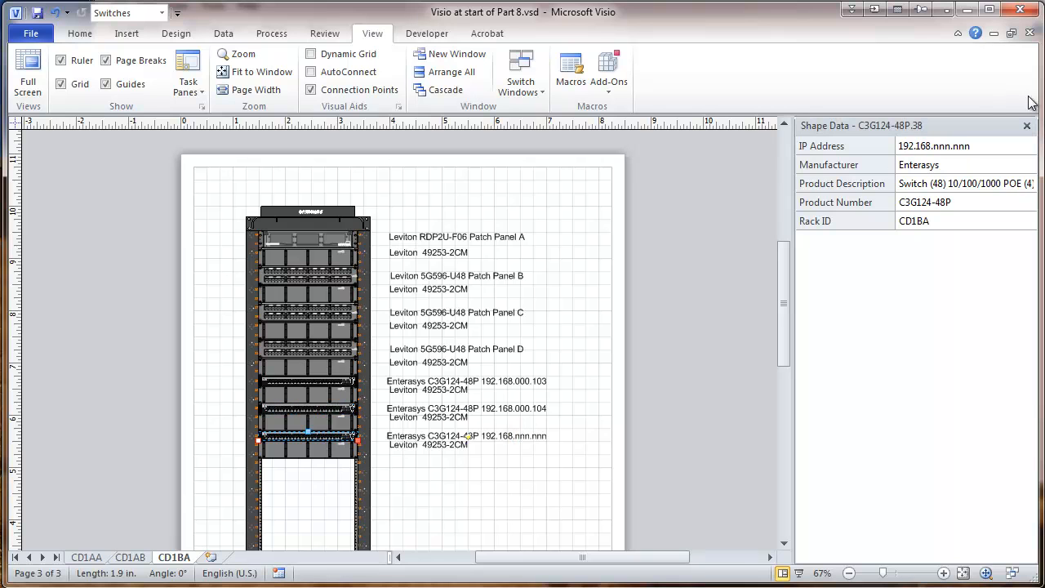
{"action": "left_click", "coordinate": [947, 147]}
{"action": "left_click", "coordinate": [945, 147]}
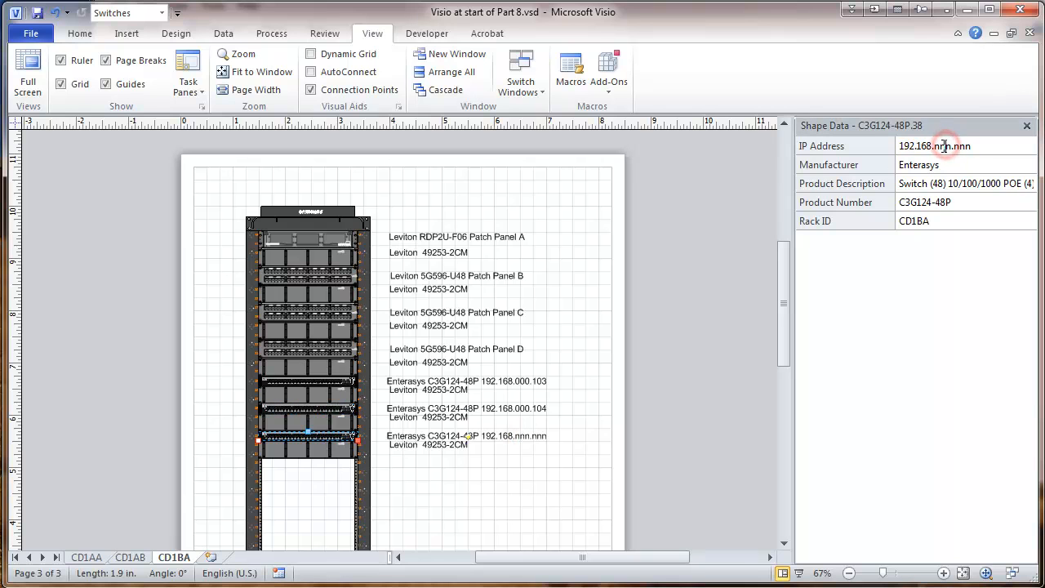
{"action": "left_click_drag", "start_coordinate": [935, 145], "coordinate": [971, 147]}
{"action": "type", "text": "000.105"}
{"action": "left_click", "coordinate": [585, 333]}
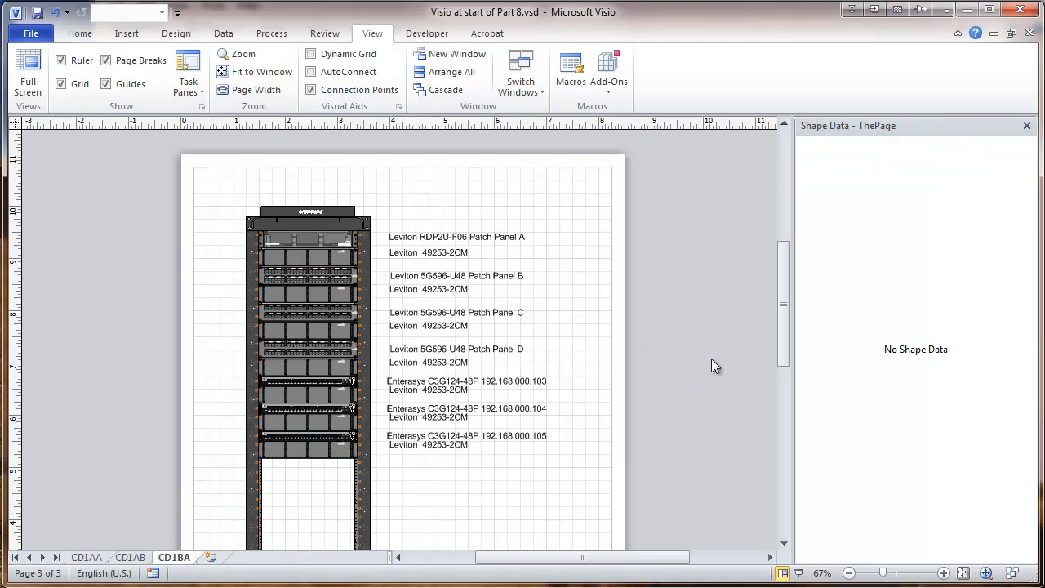
- Set the IP address of the APC SURTD3000RMXLT at the base of rack CD1BA to 192.168.000.106
{"action": "left_click_drag", "start_coordinate": [784, 300], "coordinate": [793, 345]}
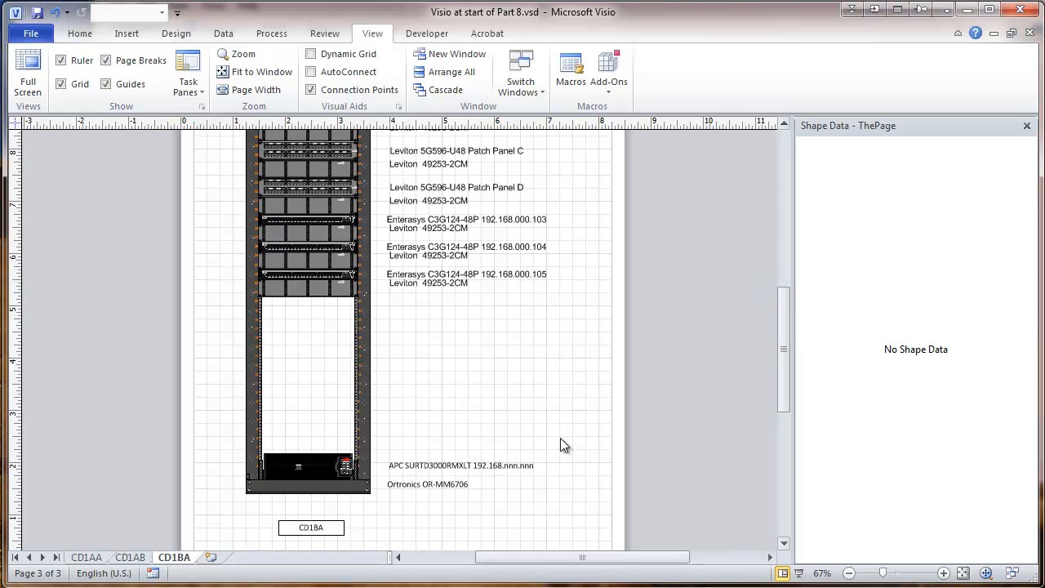
{"action": "left_click", "coordinate": [486, 464]}
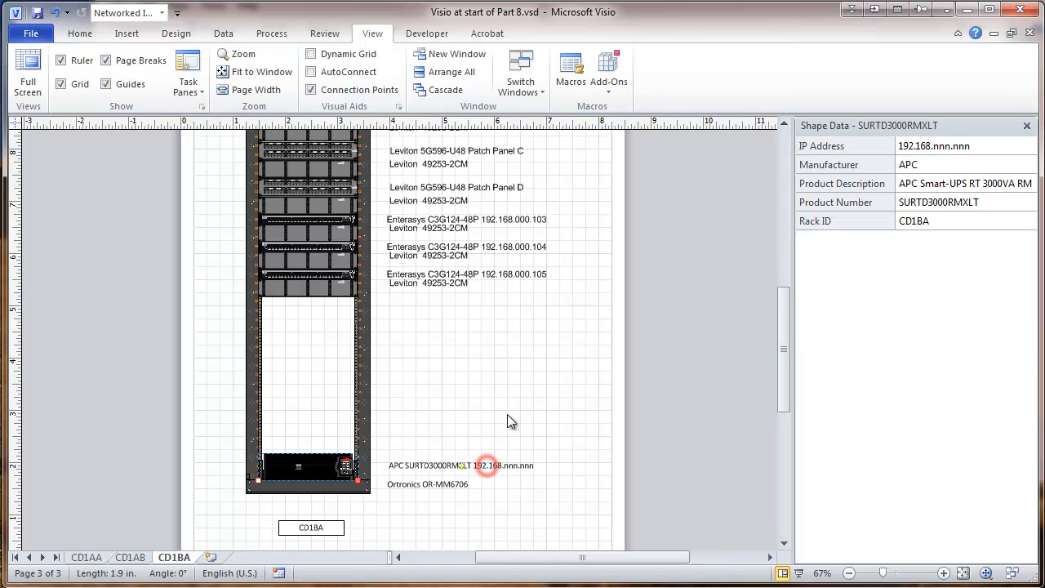
{"action": "left_click", "coordinate": [957, 147]}
{"action": "left_click", "coordinate": [937, 147]}
{"action": "left_click_drag", "start_coordinate": [936, 147], "coordinate": [997, 140]}
{"action": "type", "text": "000.106"}
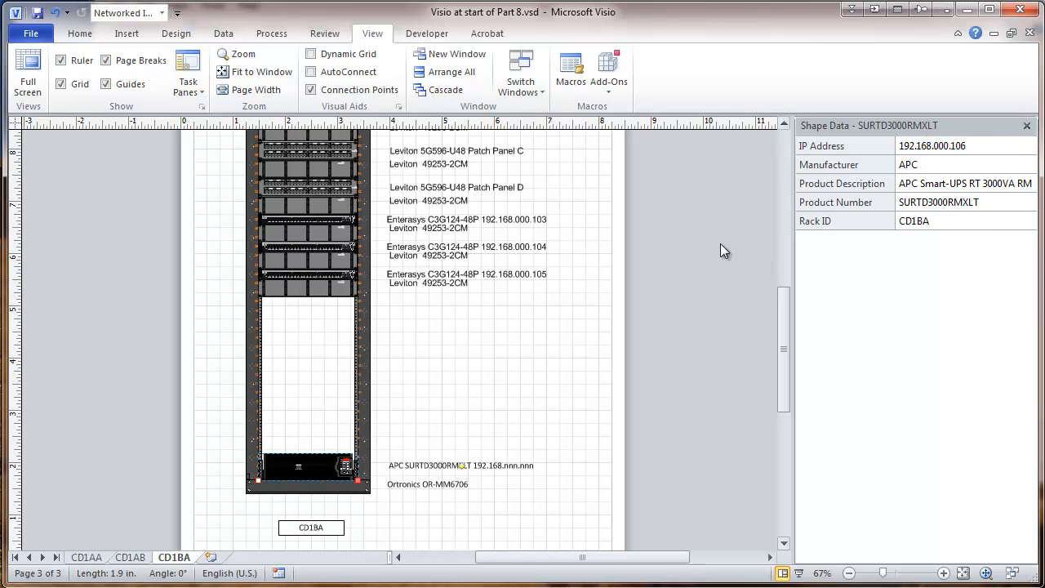
{"action": "left_click", "coordinate": [524, 352]}
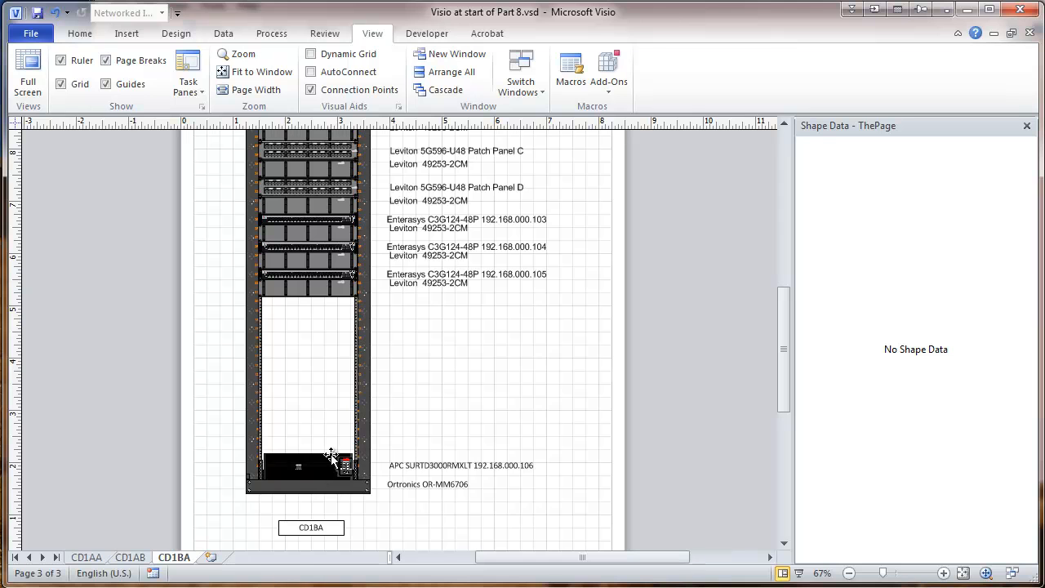
- Add a new page after CD1BA and name it IP Addresses
{"action": "mouse_move", "coordinate": [785, 390]}
{"action": "left_mouse_down"}
{"action": "mouse_move", "coordinate": [787, 318]}
{"action": "mouse_move", "coordinate": [791, 390]}
{"action": "mouse_move", "coordinate": [788, 379]}
{"action": "left_mouse_up"}
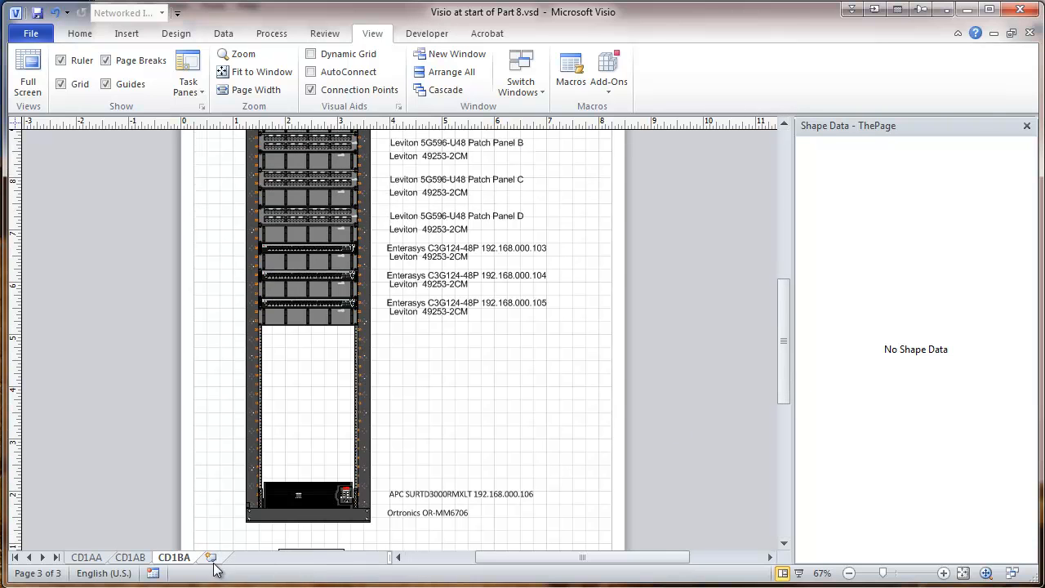
{"action": "left_click", "coordinate": [210, 557]}
{"action": "right_click", "coordinate": [211, 561]}
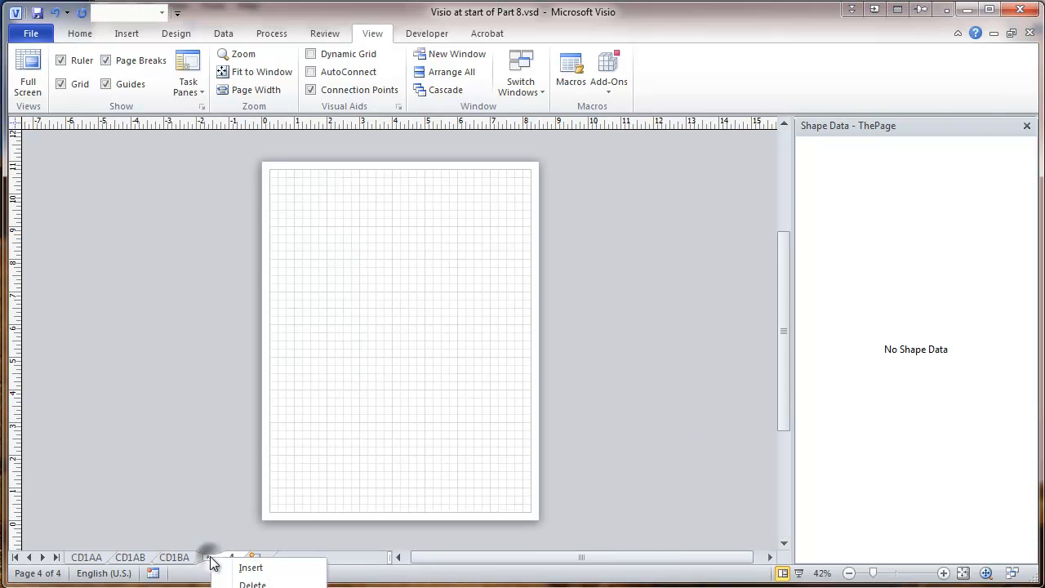
{"action": "left_click", "coordinate": [260, 584]}
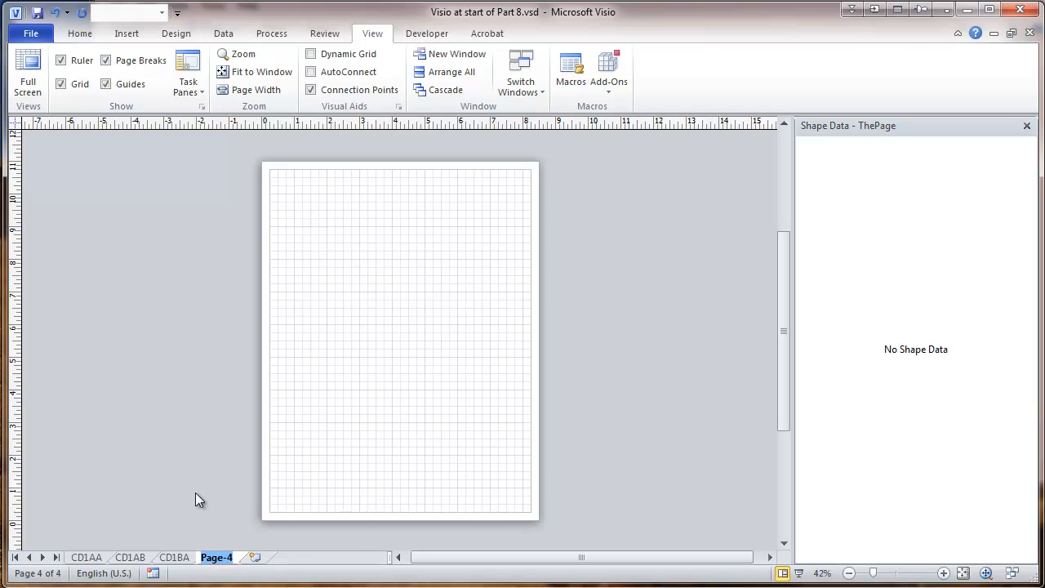
{"action": "type", "text": "IP Addresses"}
{"action": "key", "text": "Return"}
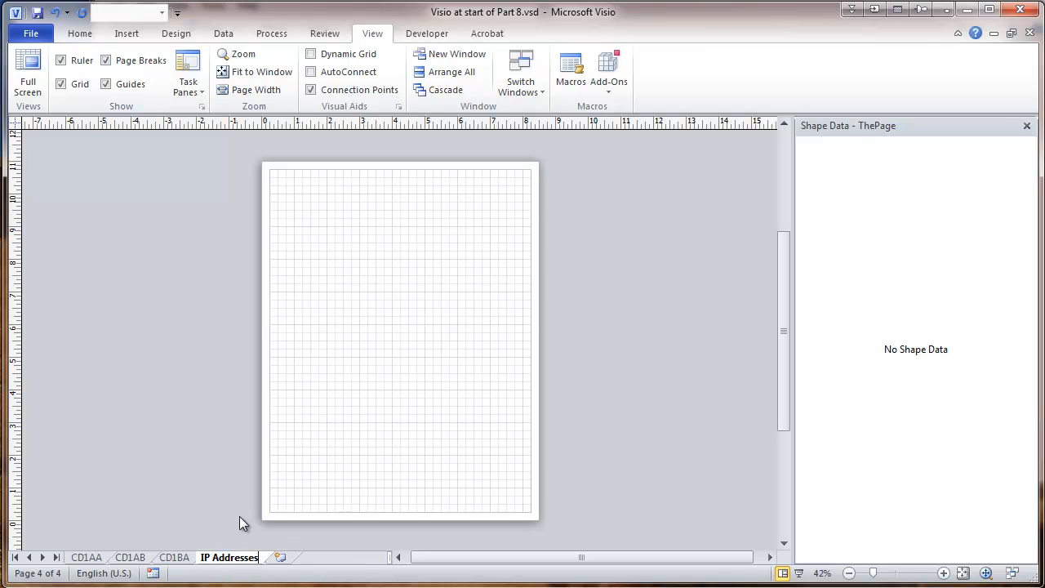
- Add another page after IP Addresses and name it Patch Panels
{"action": "left_click", "coordinate": [280, 557]}
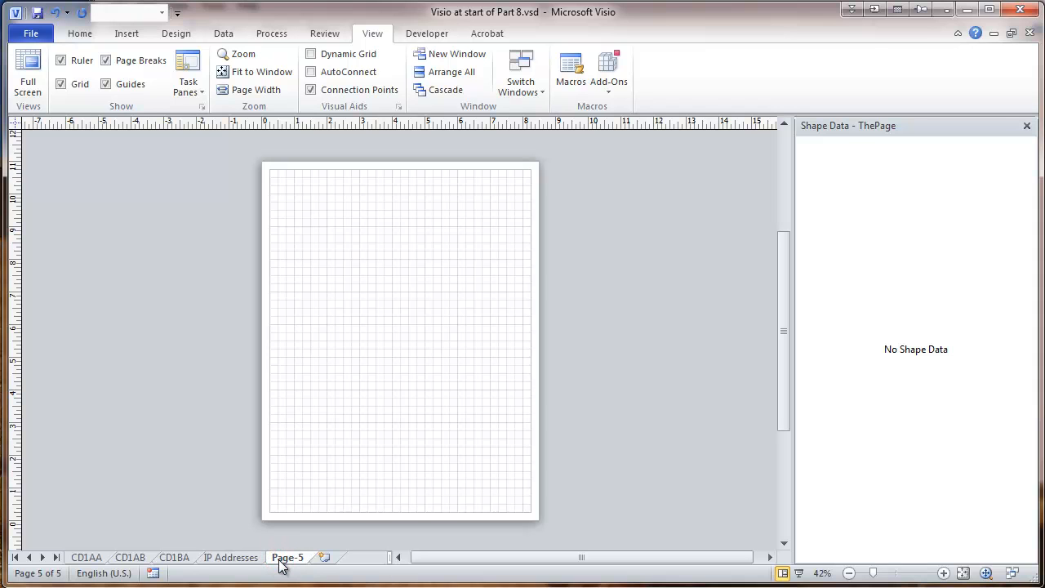
{"action": "right_click", "coordinate": [279, 561]}
{"action": "left_click", "coordinate": [304, 587]}
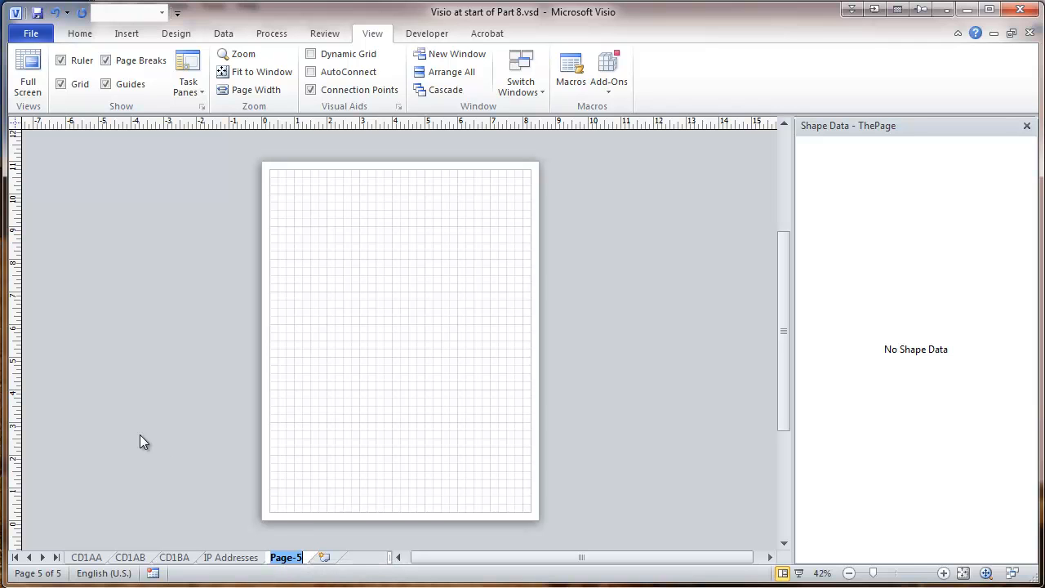
{"action": "type", "text": "Patch Panels"}
{"action": "key", "text": "Return"}
- On the IP Addresses page, start a new shape report definition that covers shapes on all pages
{"action": "left_click", "coordinate": [229, 557]}
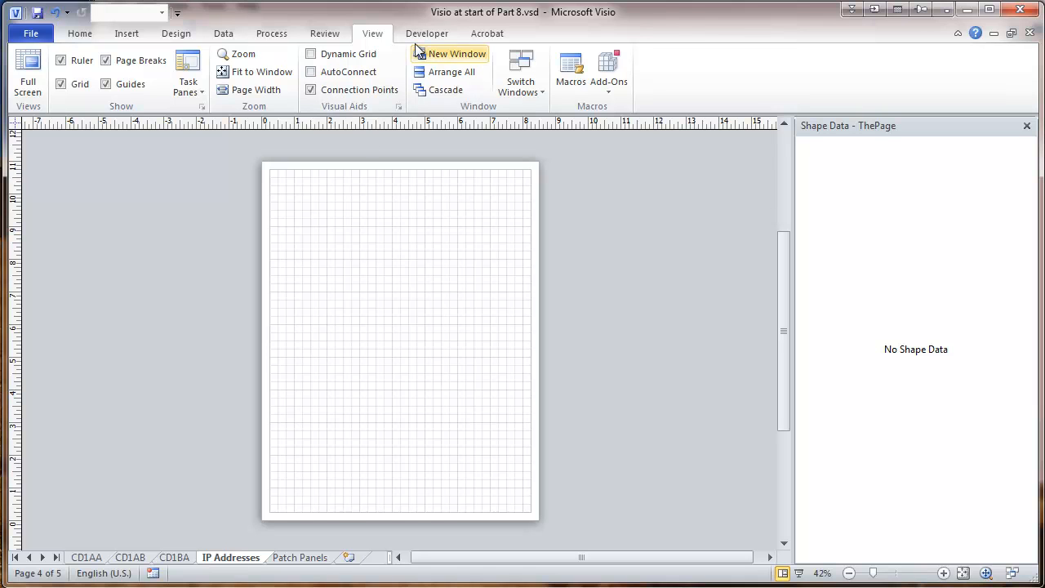
{"action": "left_click", "coordinate": [320, 35]}
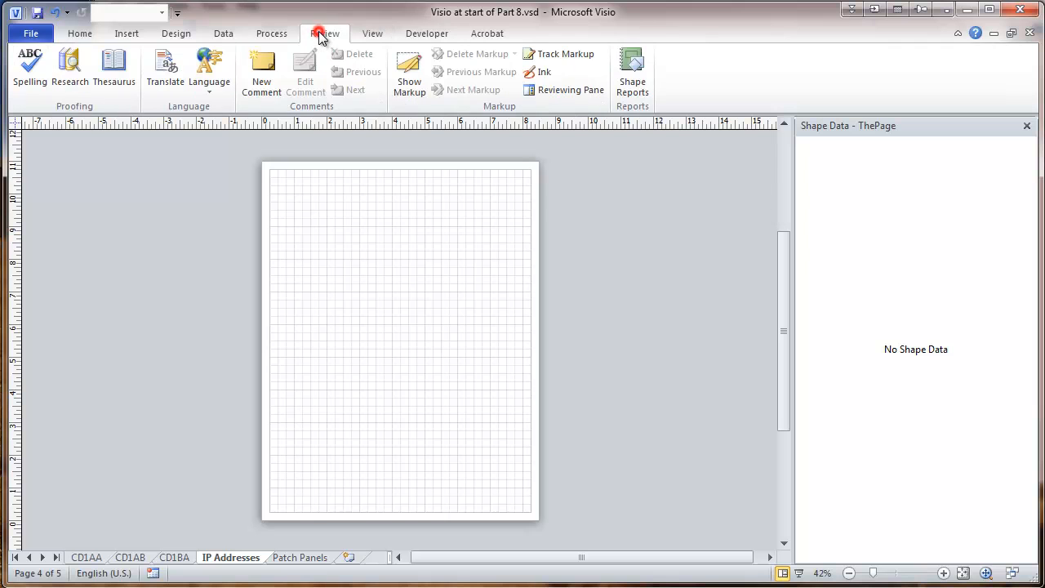
{"action": "left_click", "coordinate": [633, 77]}
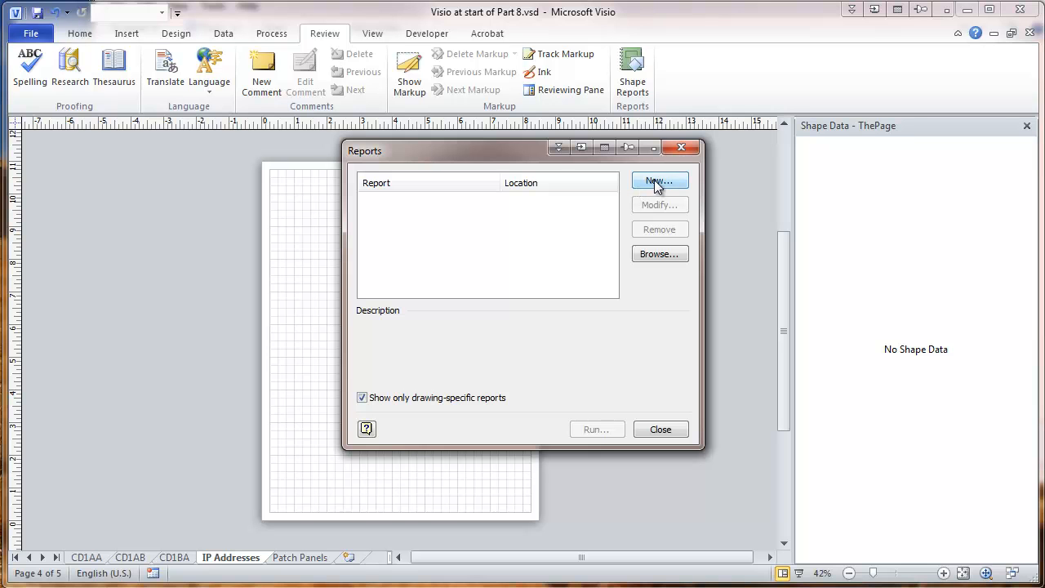
{"action": "left_click", "coordinate": [657, 182]}
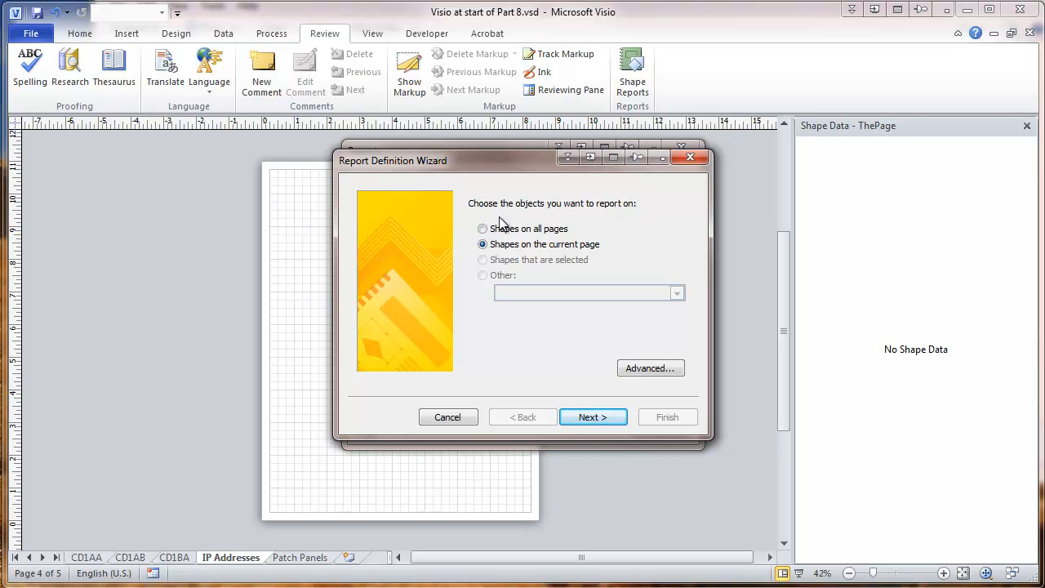
{"action": "left_click", "coordinate": [482, 231]}
- Limit the report rows with the advanced criterion IP Address exists TRUE
{"action": "left_click", "coordinate": [650, 369]}
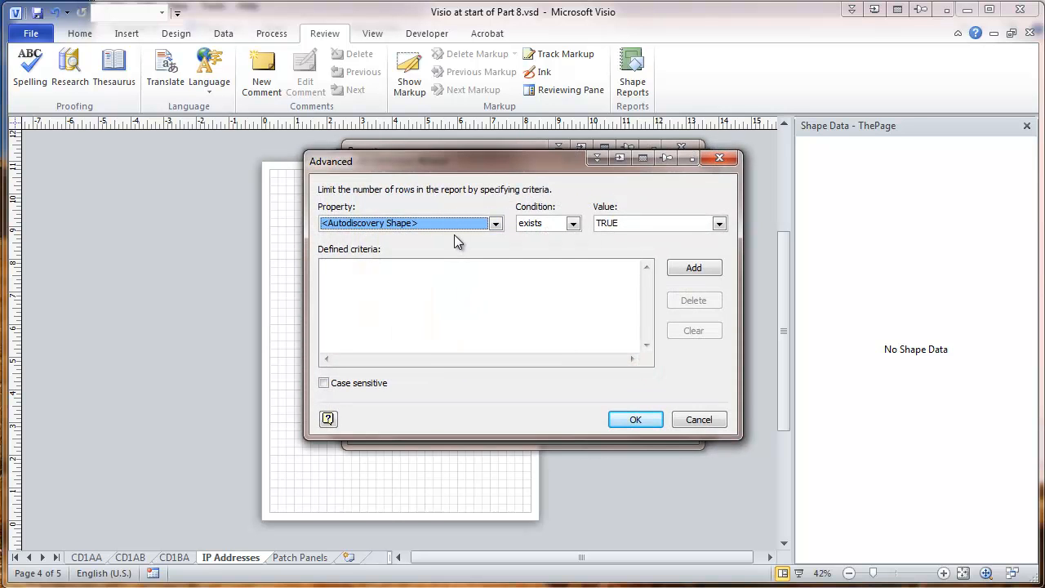
{"action": "left_click", "coordinate": [495, 223]}
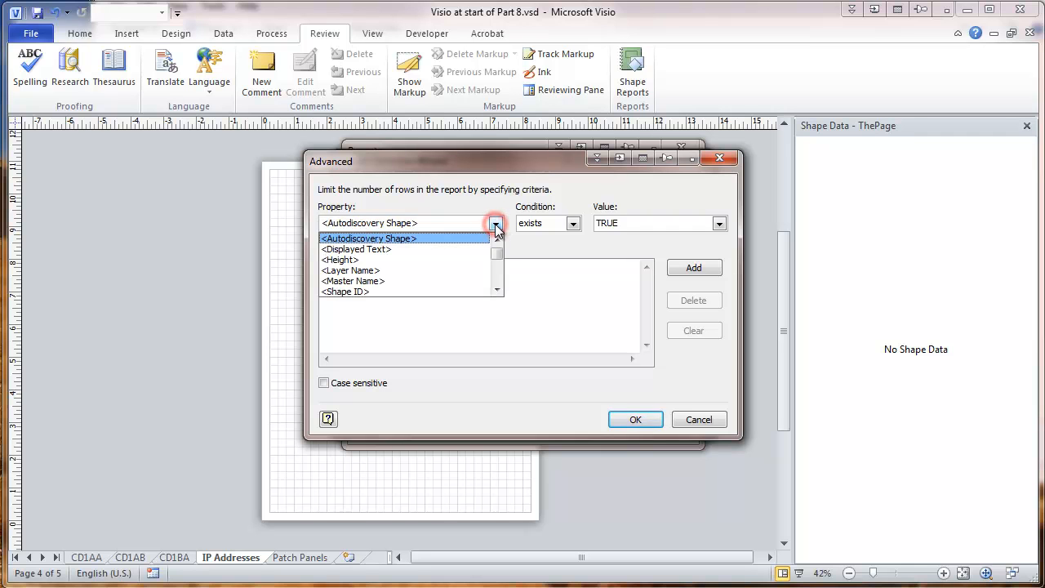
{"action": "left_click", "coordinate": [496, 291]}
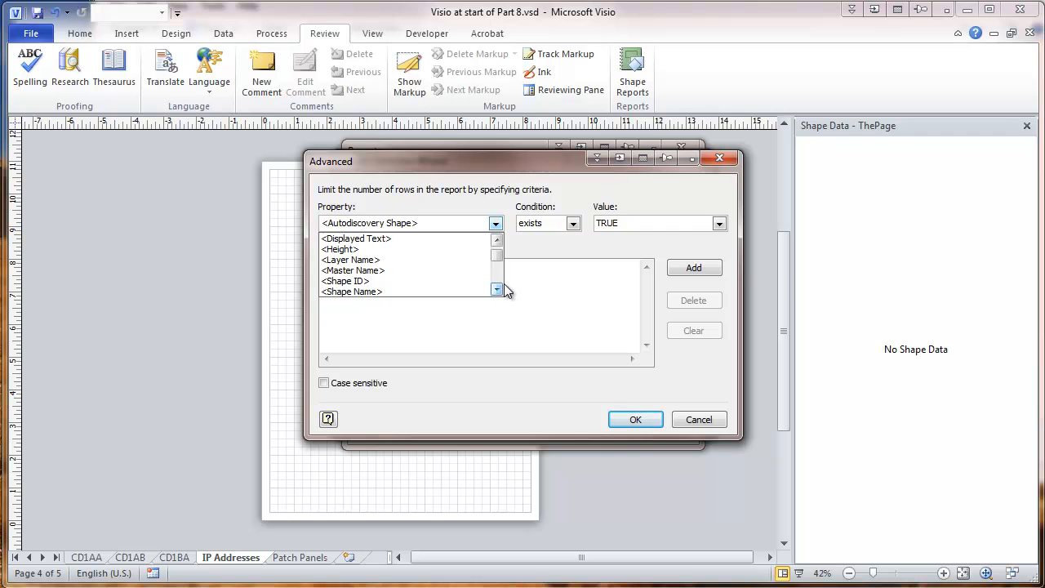
{"action": "left_click", "coordinate": [496, 290]}
{"action": "left_click", "coordinate": [496, 289]}
{"action": "left_click", "coordinate": [496, 290]}
{"action": "left_click", "coordinate": [496, 290]}
{"action": "left_click", "coordinate": [497, 290]}
{"action": "left_click", "coordinate": [496, 290]}
{"action": "left_click", "coordinate": [497, 290]}
{"action": "left_click", "coordinate": [497, 290]}
{"action": "left_click", "coordinate": [496, 290]}
{"action": "left_click", "coordinate": [497, 290]}
{"action": "left_click", "coordinate": [497, 290]}
{"action": "left_click", "coordinate": [497, 289]}
{"action": "left_click", "coordinate": [496, 290]}
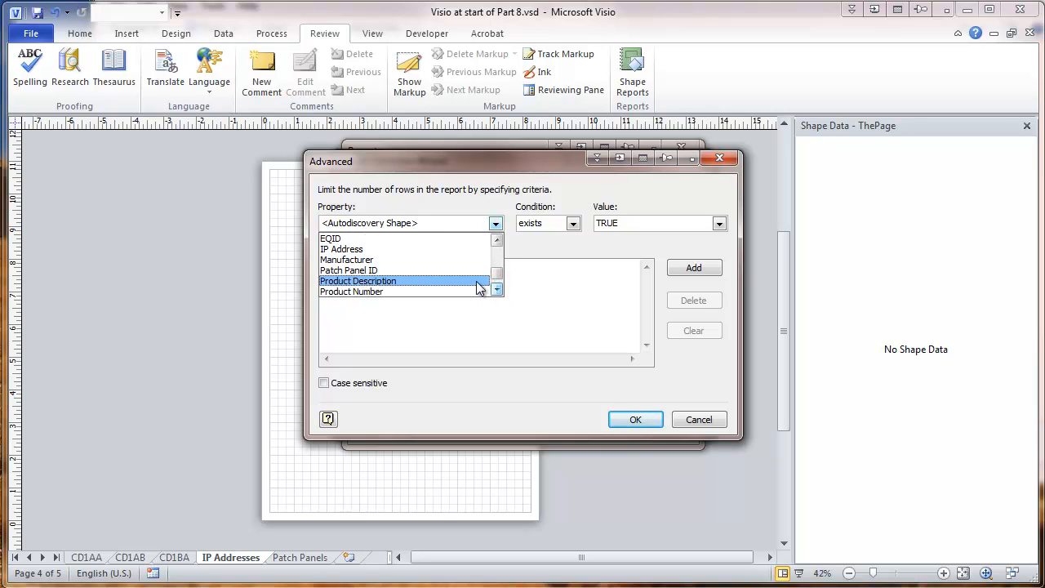
{"action": "left_click", "coordinate": [331, 249]}
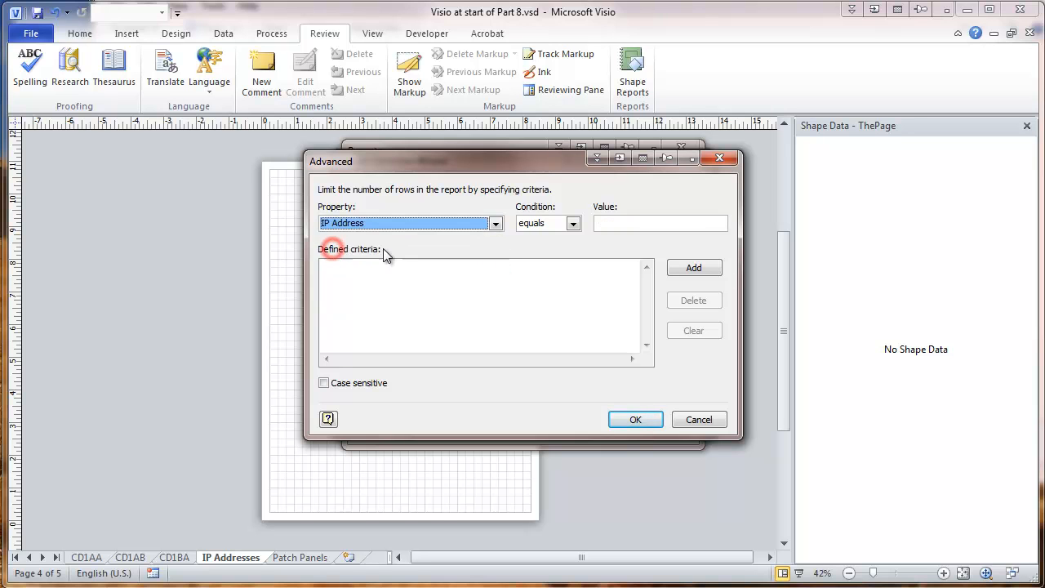
{"action": "left_click", "coordinate": [573, 223]}
{"action": "left_click", "coordinate": [531, 260]}
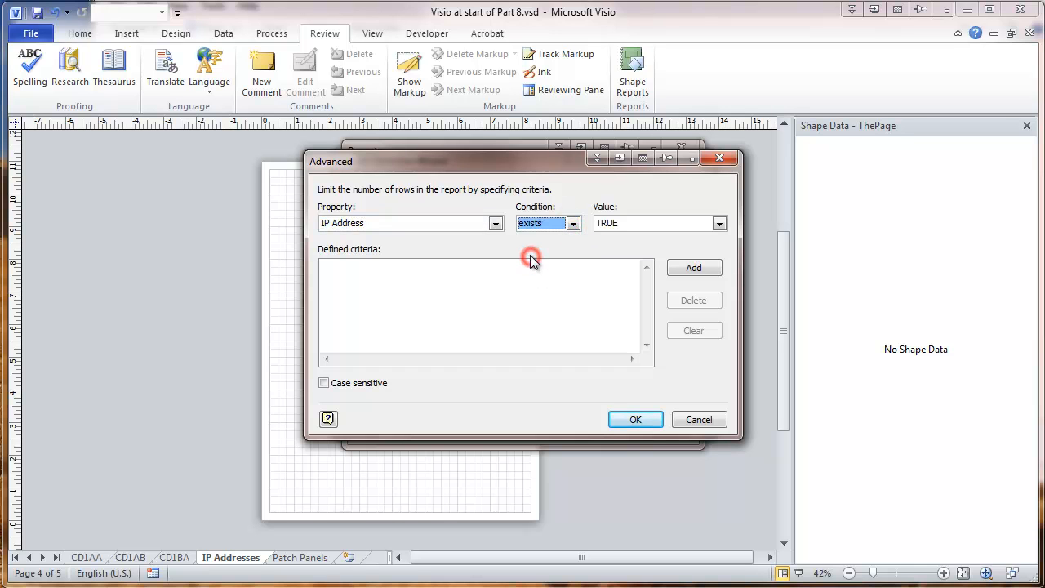
{"action": "left_click", "coordinate": [684, 268]}
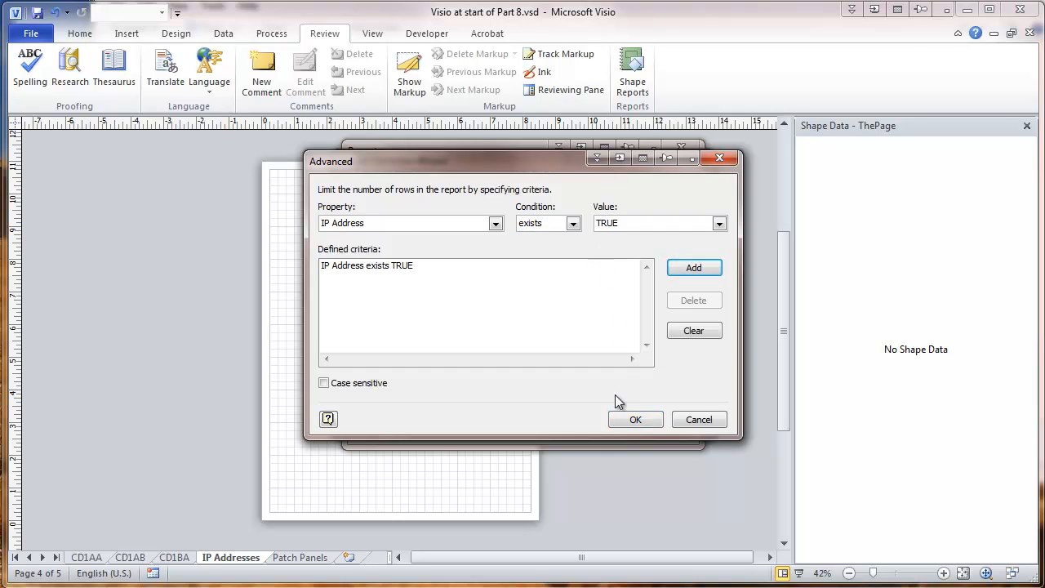
{"action": "left_click", "coordinate": [636, 423]}
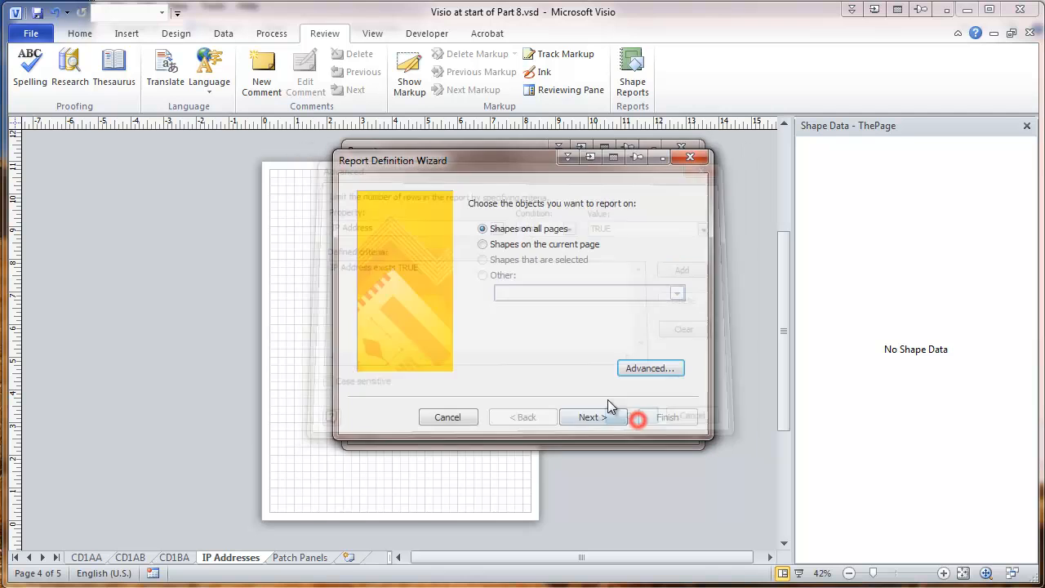
- Include IP Address, Manufacturer, Product Number and Rack ID as the report's columns
{"action": "left_click", "coordinate": [584, 420]}
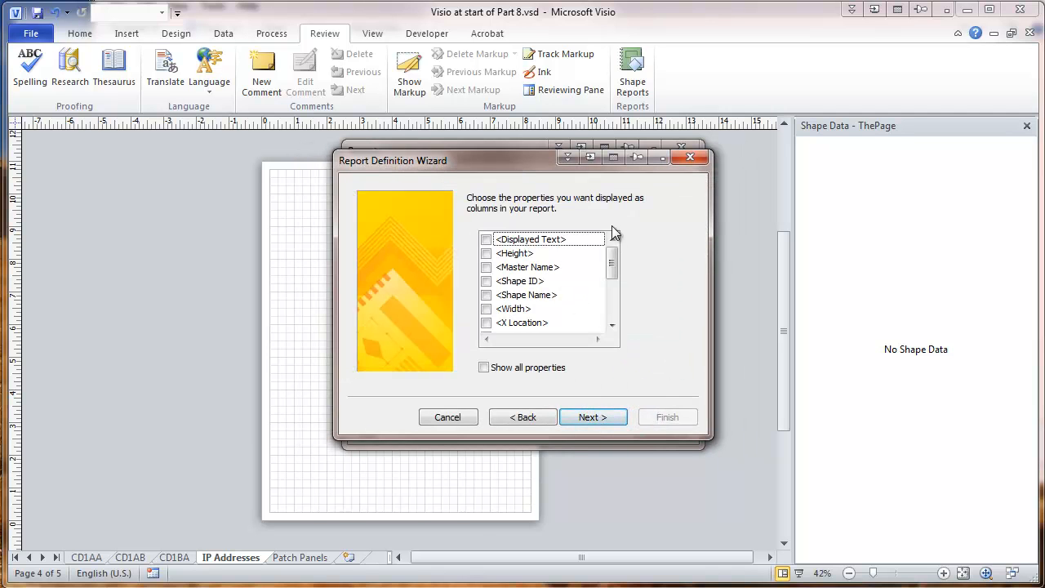
{"action": "left_click_drag", "start_coordinate": [609, 266], "coordinate": [614, 301]}
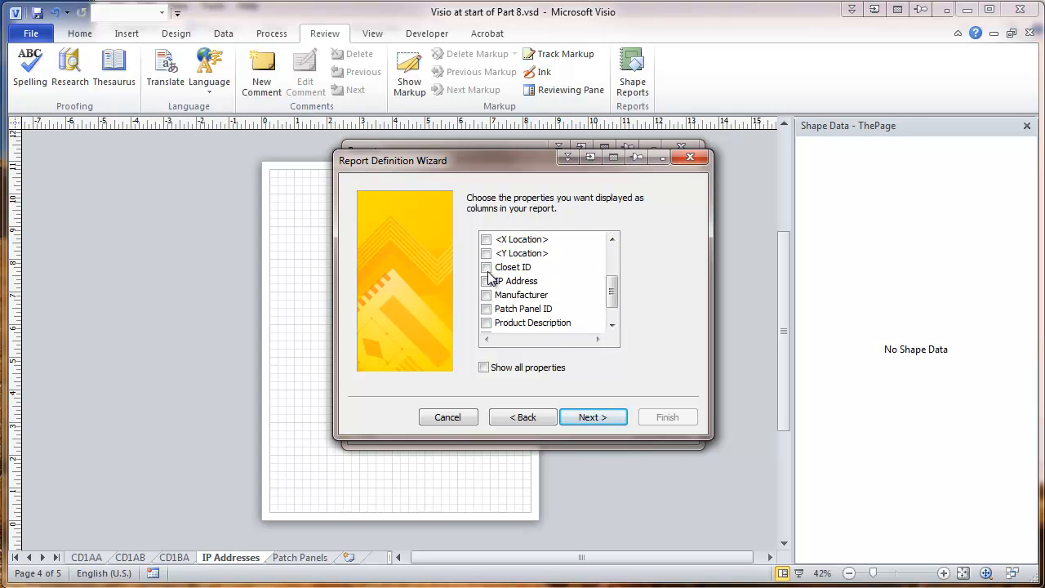
{"action": "left_click", "coordinate": [486, 296]}
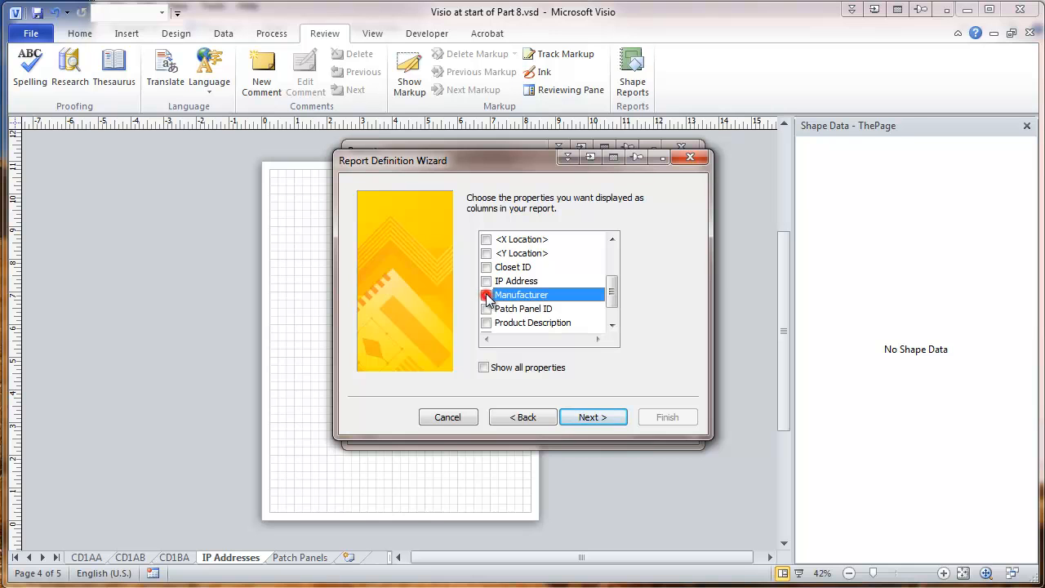
{"action": "left_click", "coordinate": [486, 281]}
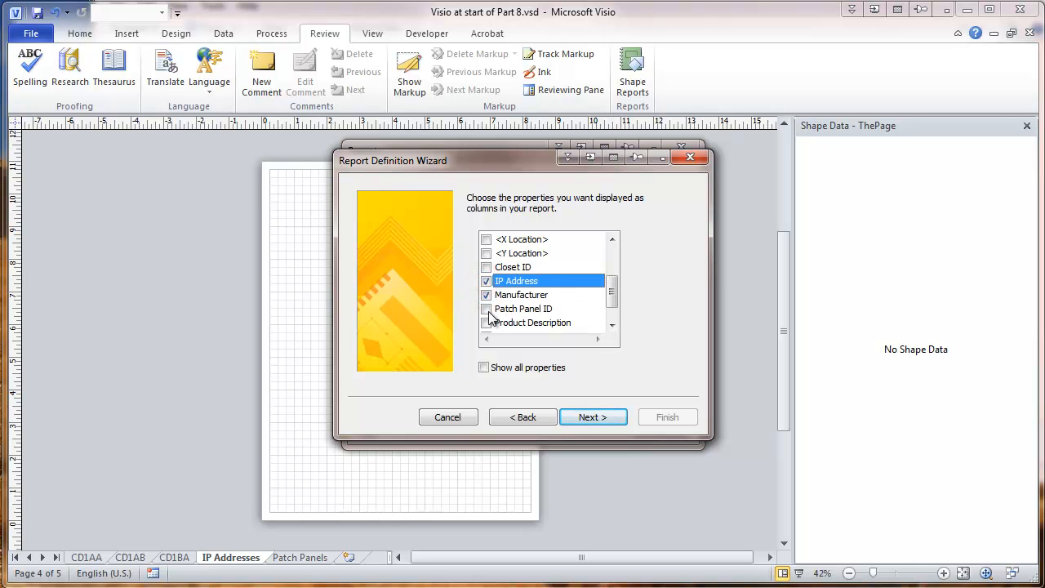
{"action": "left_click_drag", "start_coordinate": [614, 285], "coordinate": [615, 297]}
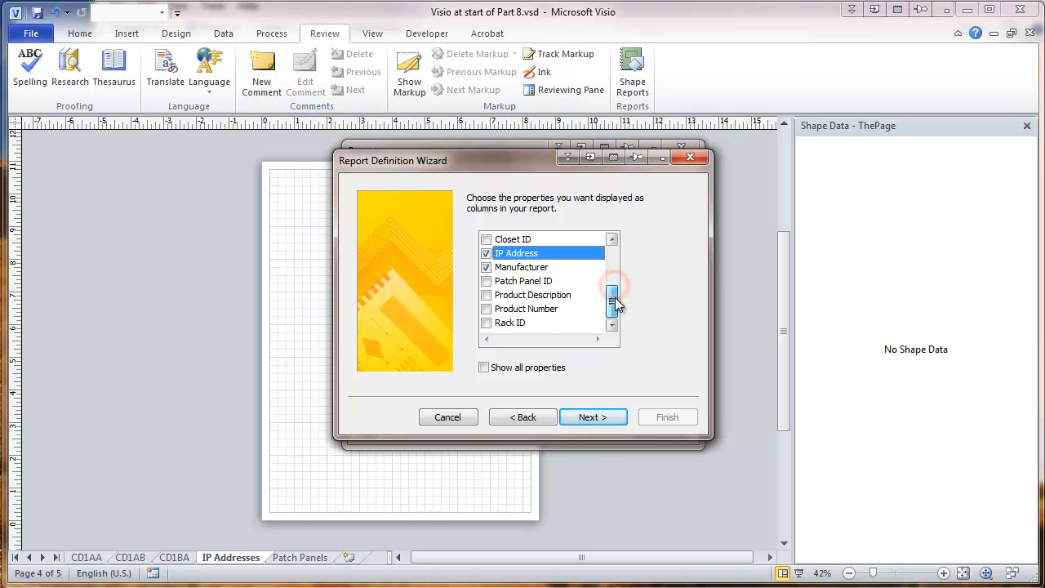
{"action": "left_click", "coordinate": [485, 309]}
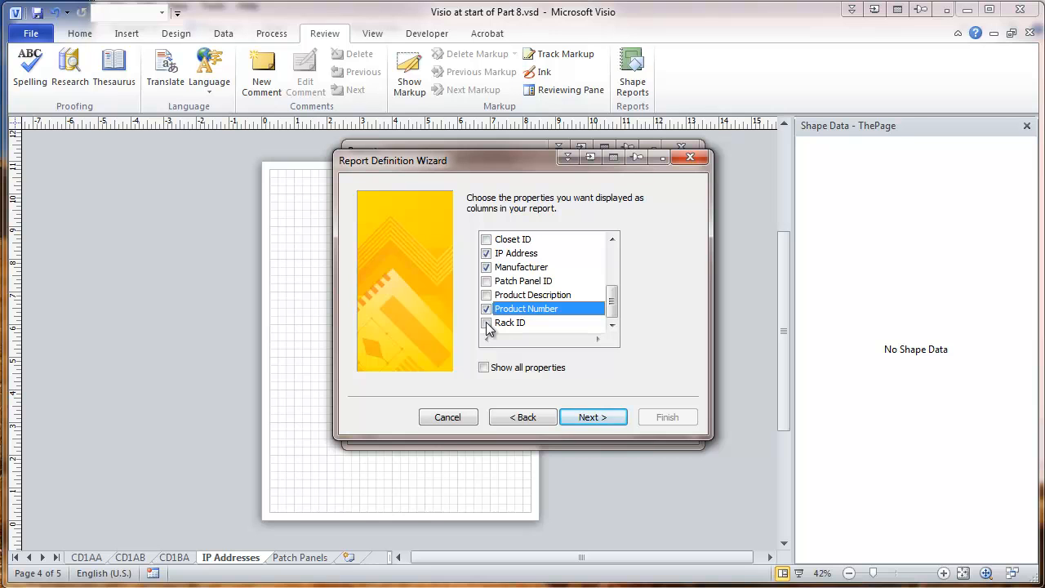
{"action": "left_click", "coordinate": [487, 326]}
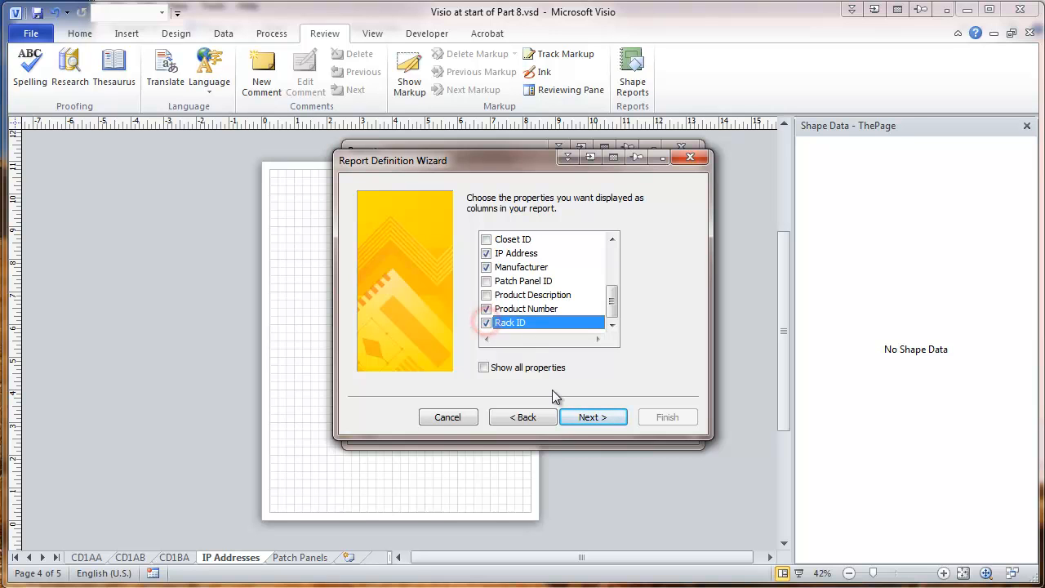
- Set the report title to IP_Addresss_Report_1
{"action": "left_click", "coordinate": [589, 420]}
{"action": "left_click", "coordinate": [518, 211]}
{"action": "left_click_drag", "start_coordinate": [520, 212], "coordinate": [474, 214]}
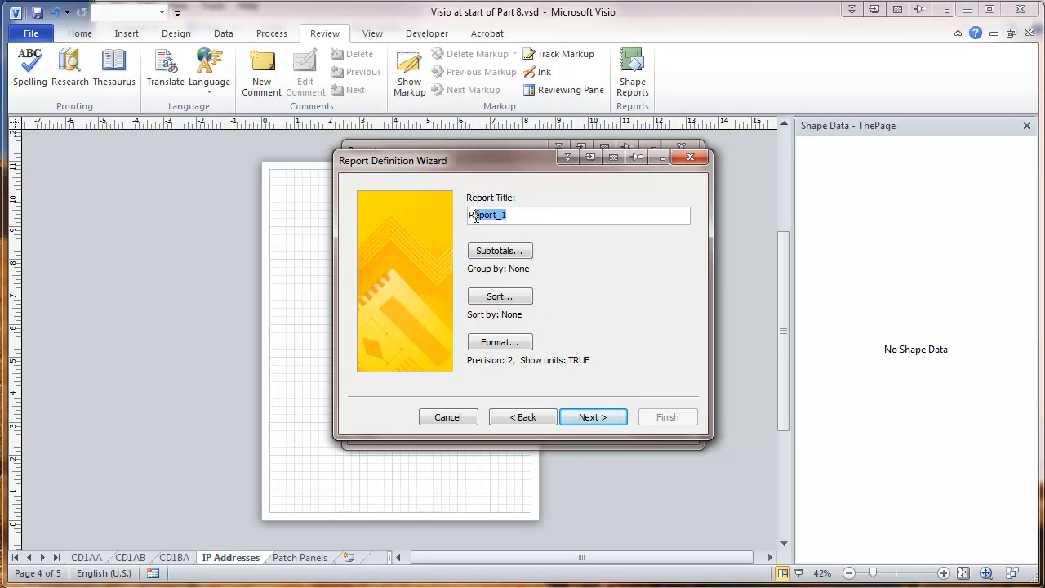
{"action": "left_click", "coordinate": [502, 216]}
{"action": "left_click", "coordinate": [470, 214]}
{"action": "type", "text": "IP_Addresss_"}
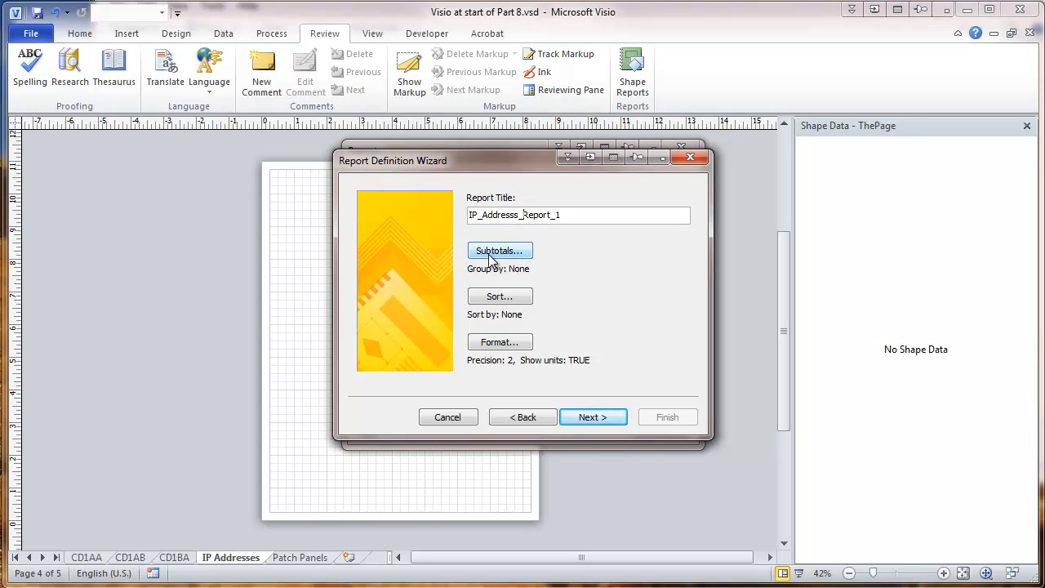
- Group the report by IP Address with a COUNT subtotal on IP Address, and choose not to repeat identical values
{"action": "left_click", "coordinate": [501, 251]}
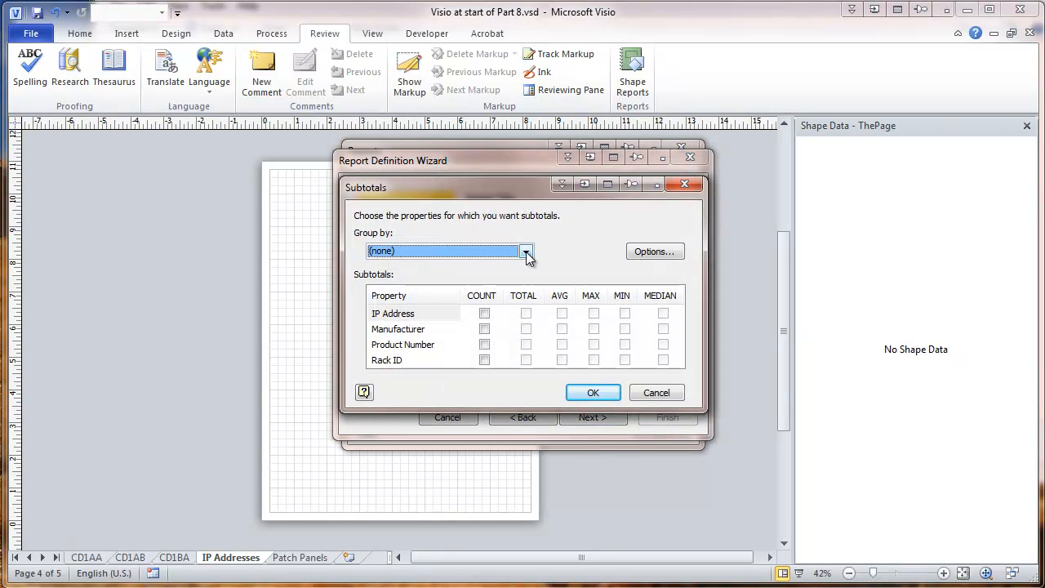
{"action": "left_click", "coordinate": [527, 253]}
{"action": "left_click", "coordinate": [419, 279]}
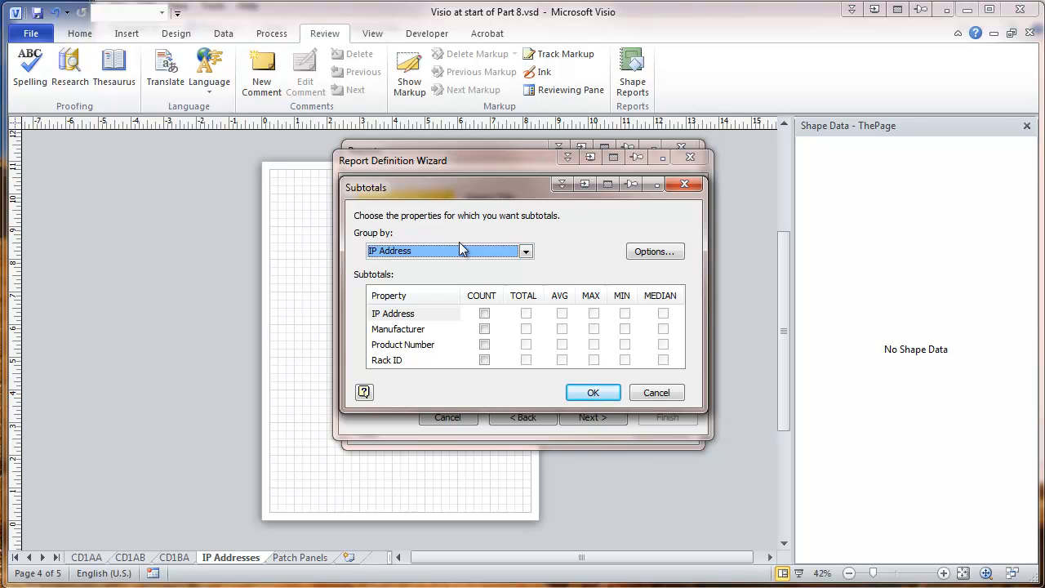
{"action": "left_click", "coordinate": [484, 314]}
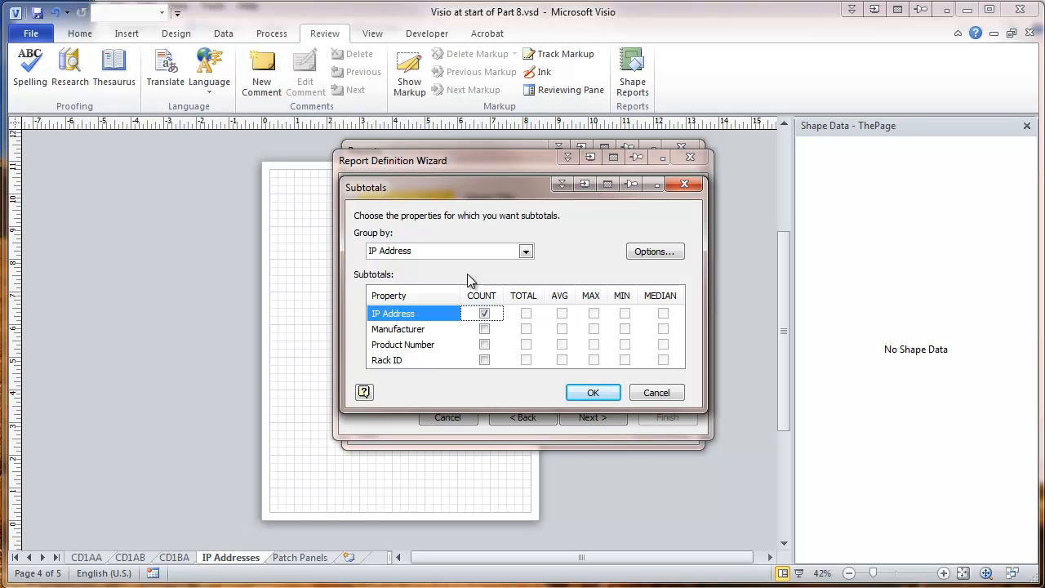
{"action": "left_click", "coordinate": [641, 252]}
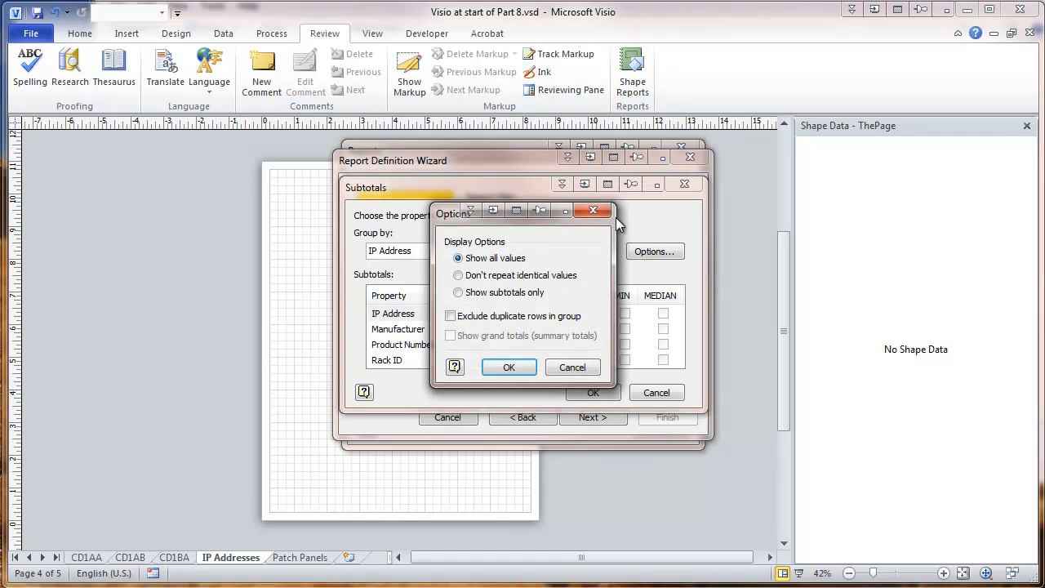
{"action": "left_click", "coordinate": [459, 276]}
{"action": "left_click", "coordinate": [509, 367]}
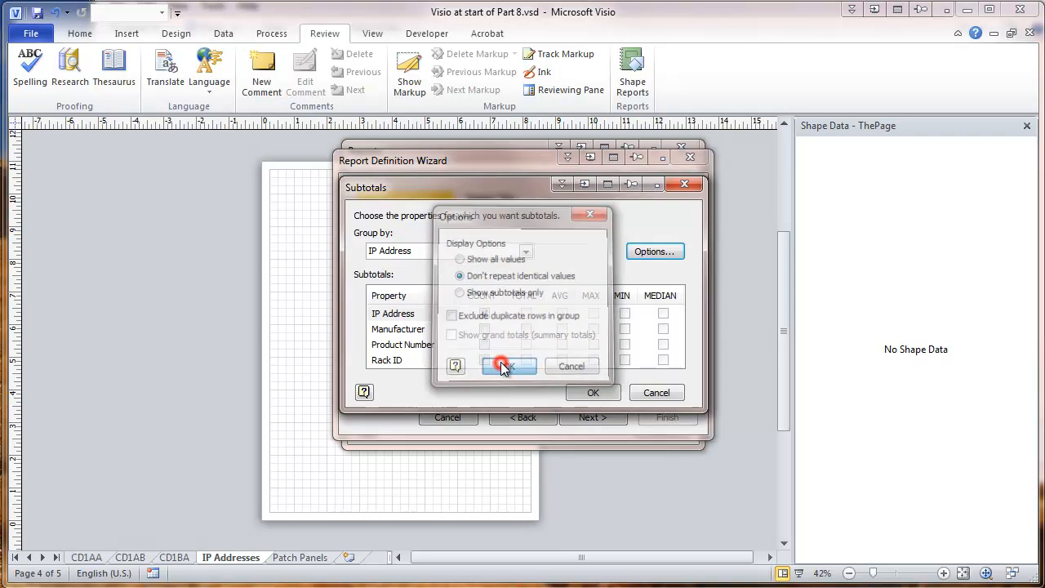
{"action": "left_click", "coordinate": [584, 395]}
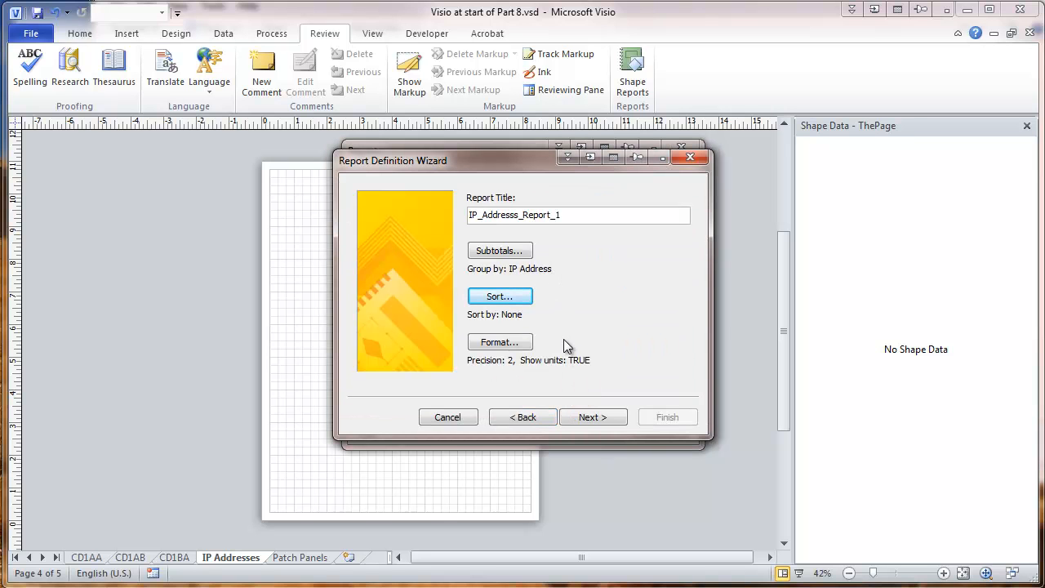
- Save the report definition in this drawing under the name IP_Address_ReportDefinition_1
{"action": "left_click", "coordinate": [591, 418]}
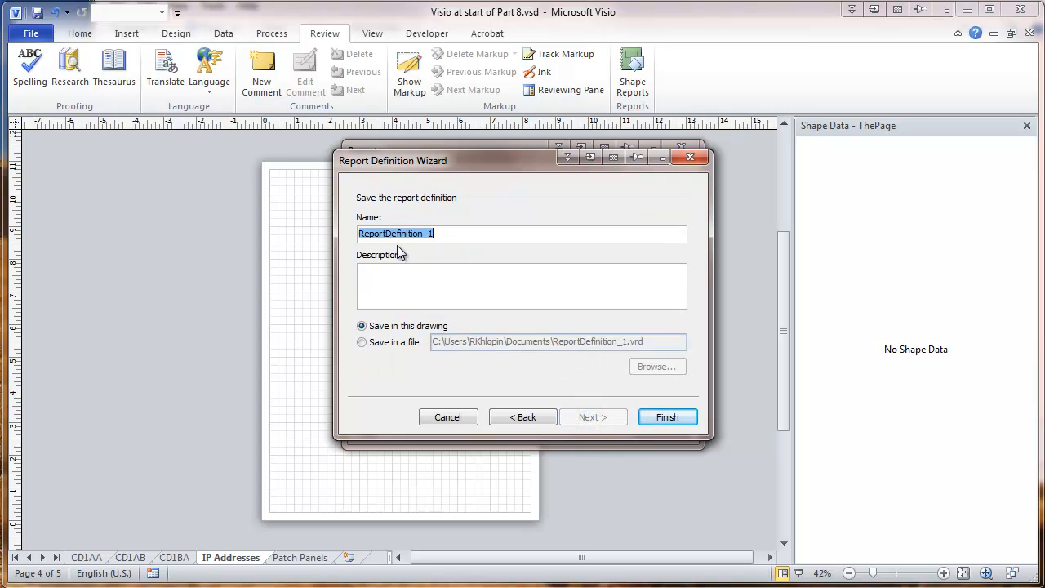
{"action": "left_click", "coordinate": [366, 235]}
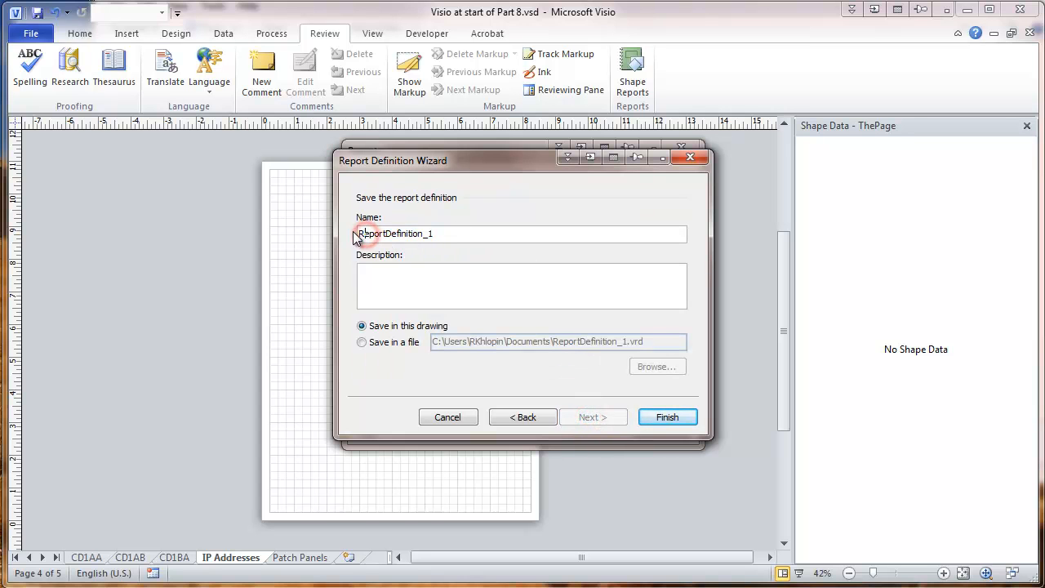
{"action": "left_click", "coordinate": [362, 235]}
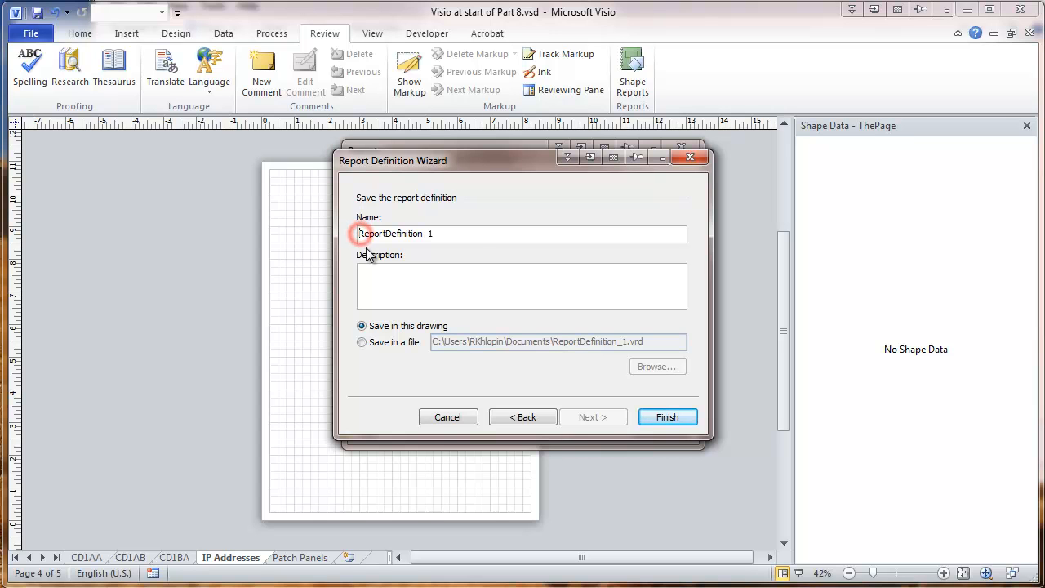
{"action": "type", "text": "IP_Address_"}
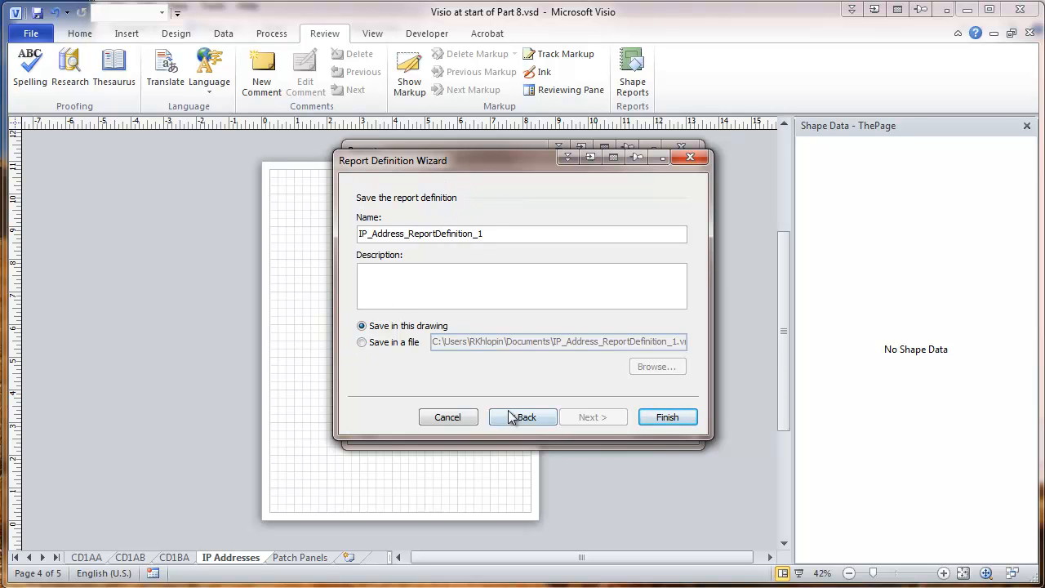
{"action": "left_click", "coordinate": [668, 418]}
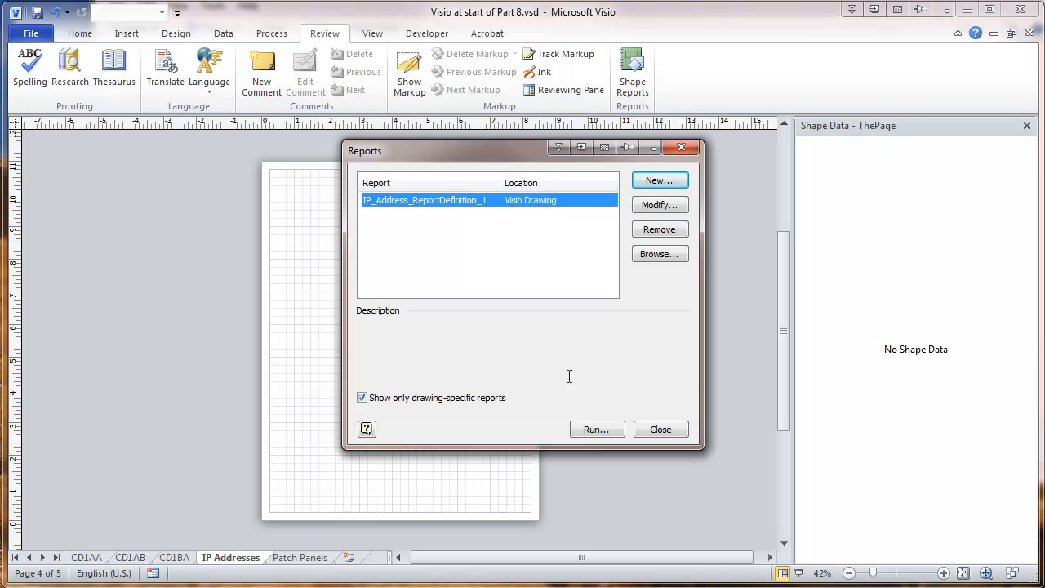
- Run the report as a Visio shape linked to its definition and move the table to the upper part of the page
{"action": "left_click", "coordinate": [594, 431]}
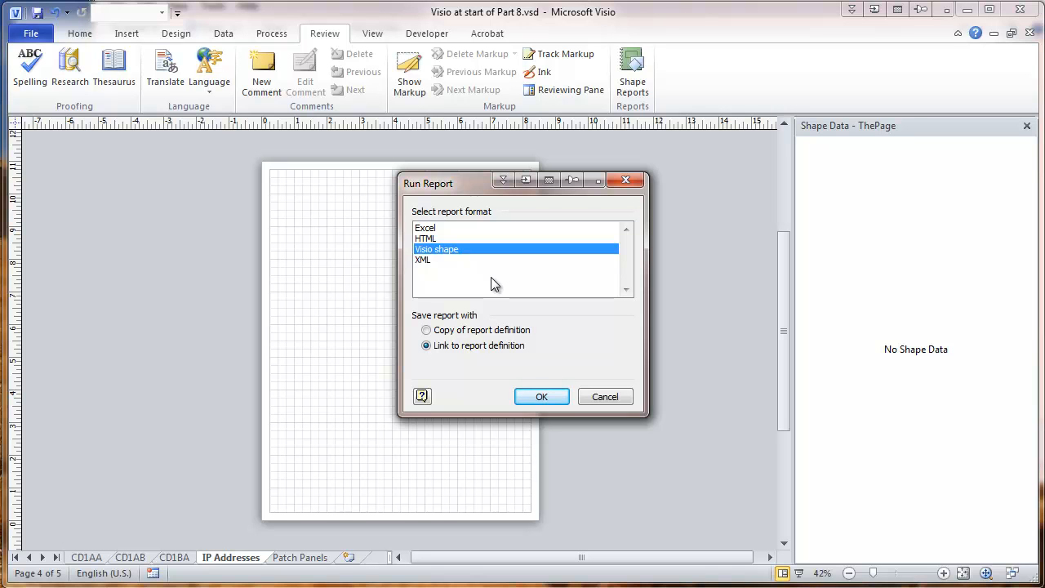
{"action": "left_click", "coordinate": [539, 397]}
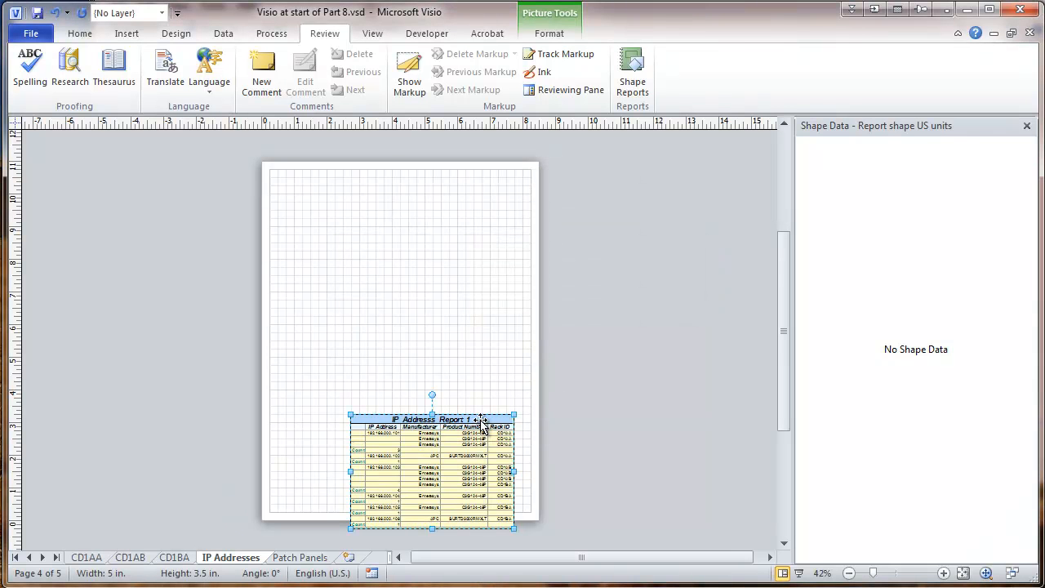
{"action": "left_click_drag", "start_coordinate": [482, 420], "coordinate": [452, 199]}
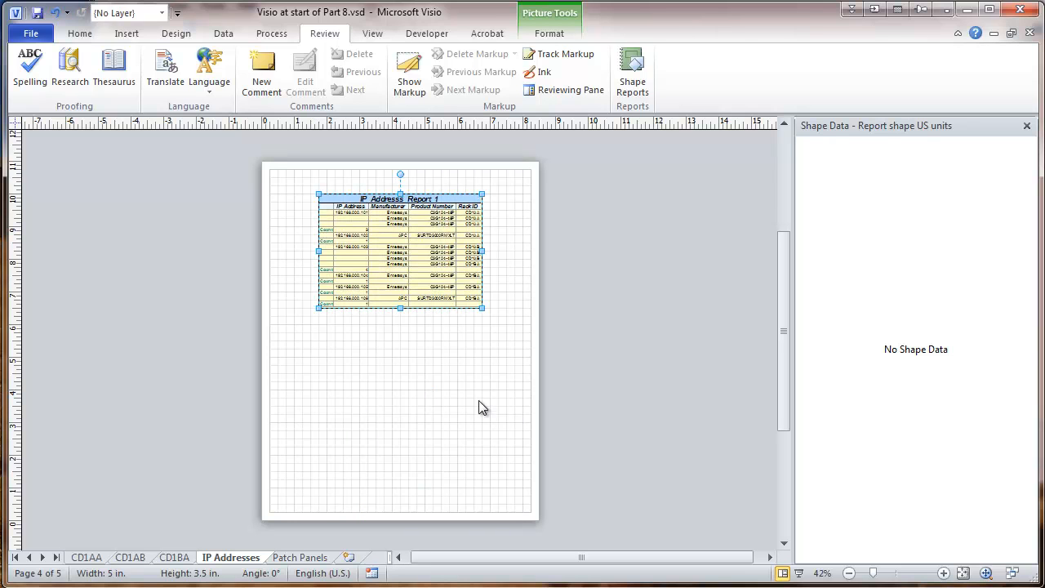
{"action": "left_click", "coordinate": [466, 384]}
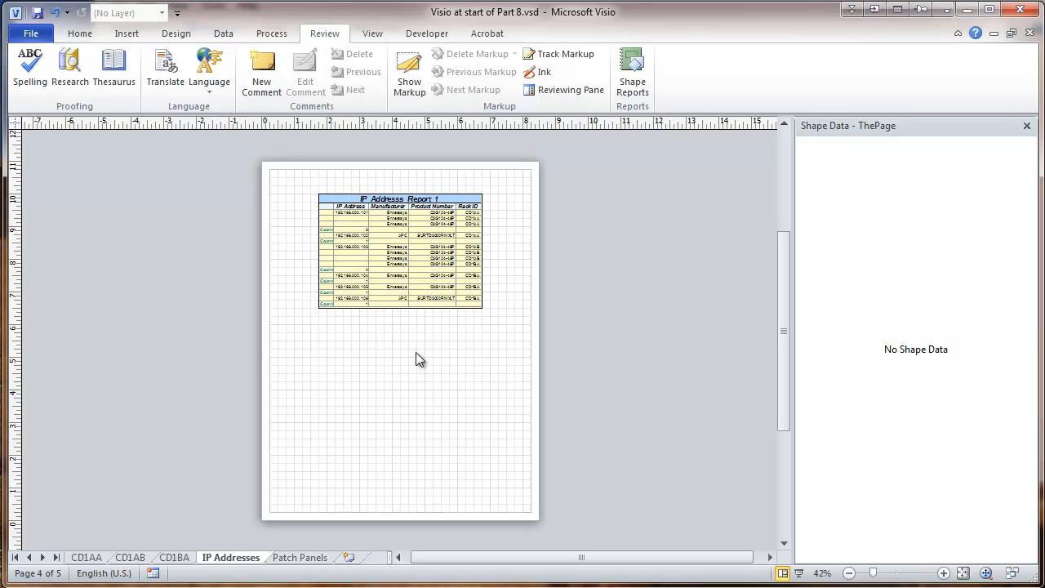
- Examine the report's rows for duplicate IP addresses and compare them with the switch labels on pages CD1BA and CD1AB
{"action": "left_click", "coordinate": [944, 575]}
{"action": "left_click", "coordinate": [944, 575]}
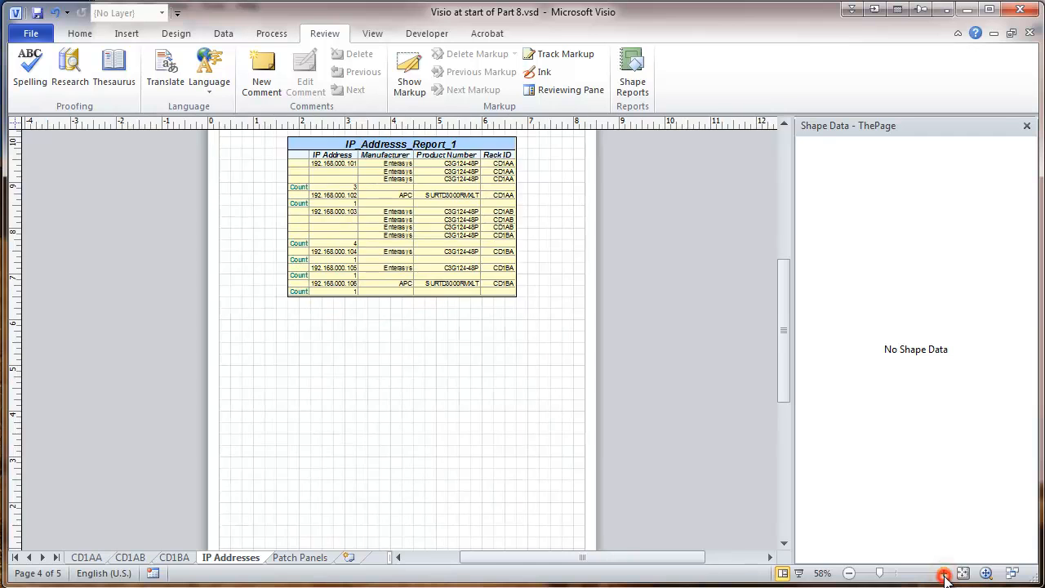
{"action": "left_click", "coordinate": [944, 575]}
{"action": "left_click", "coordinate": [944, 575]}
{"action": "left_click", "coordinate": [944, 575]}
{"action": "left_click_drag", "start_coordinate": [784, 357], "coordinate": [781, 318]}
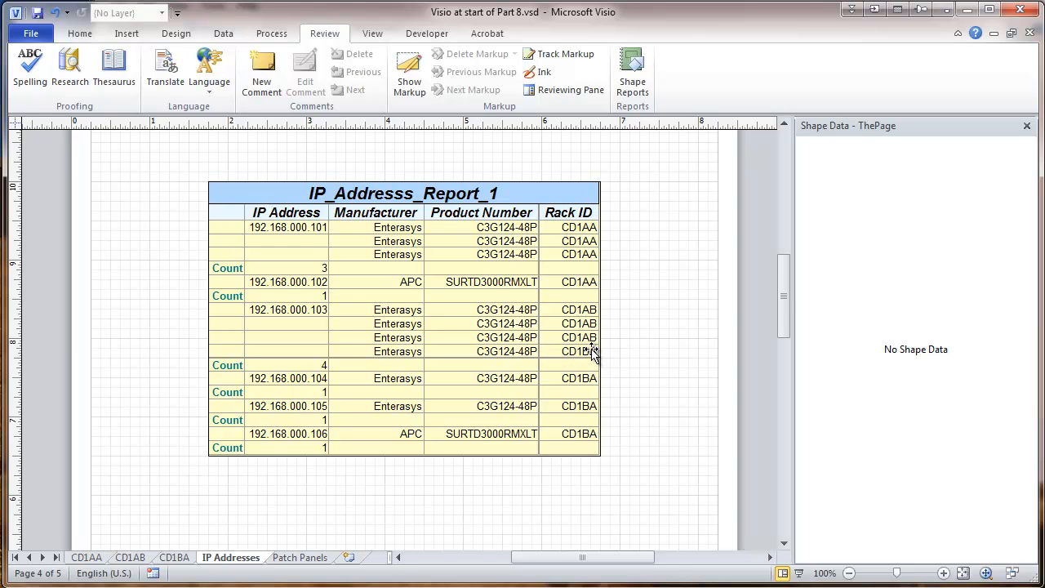
{"action": "left_click", "coordinate": [174, 557]}
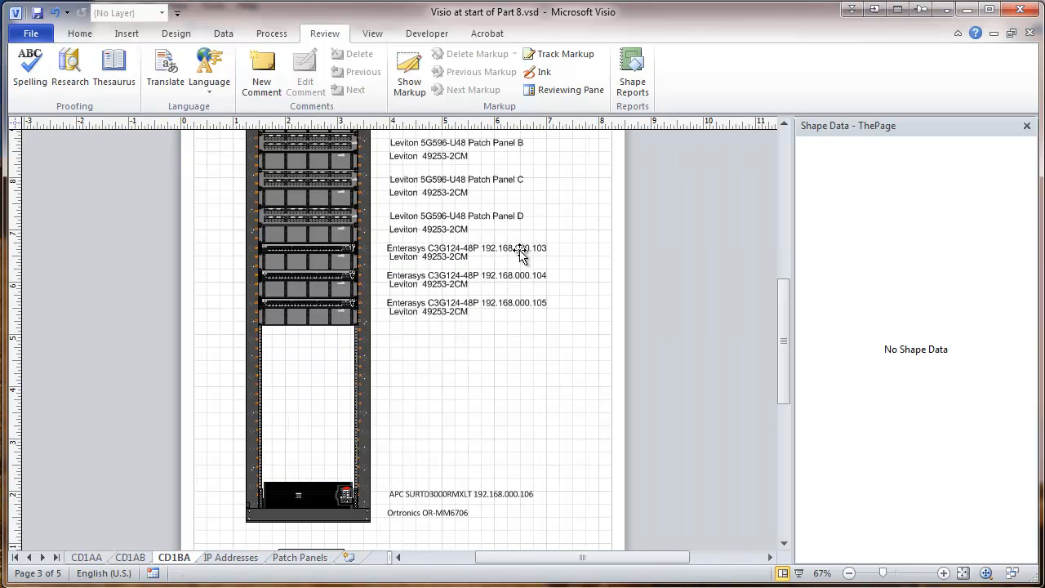
{"action": "left_click", "coordinate": [131, 557]}
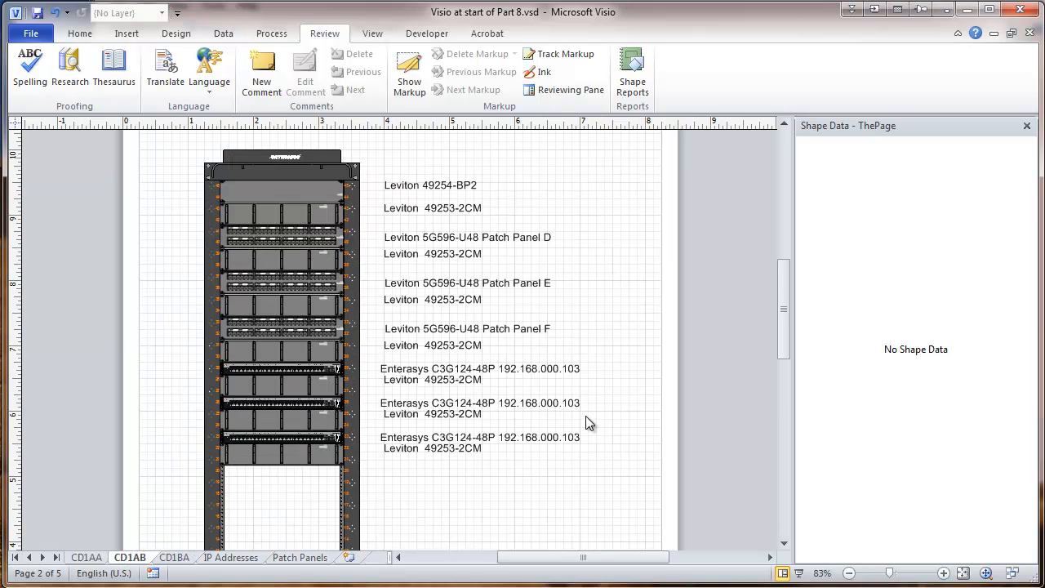
- Set the IP Address of the uppermost Enterasys C3G124-48P switch on page CD1BA to 192.168.000.107
{"action": "left_click", "coordinate": [175, 559]}
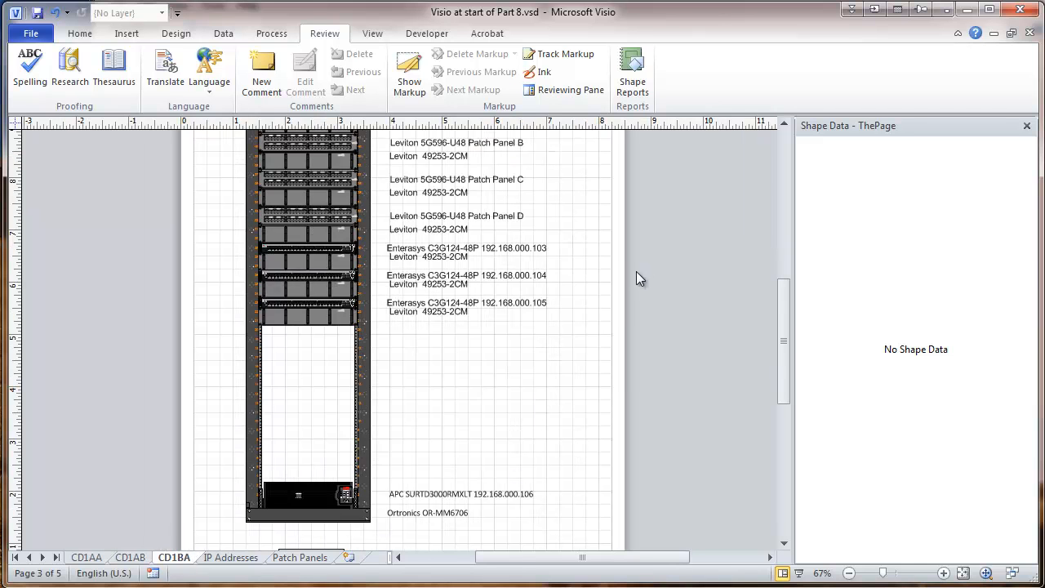
{"action": "left_click", "coordinate": [521, 252]}
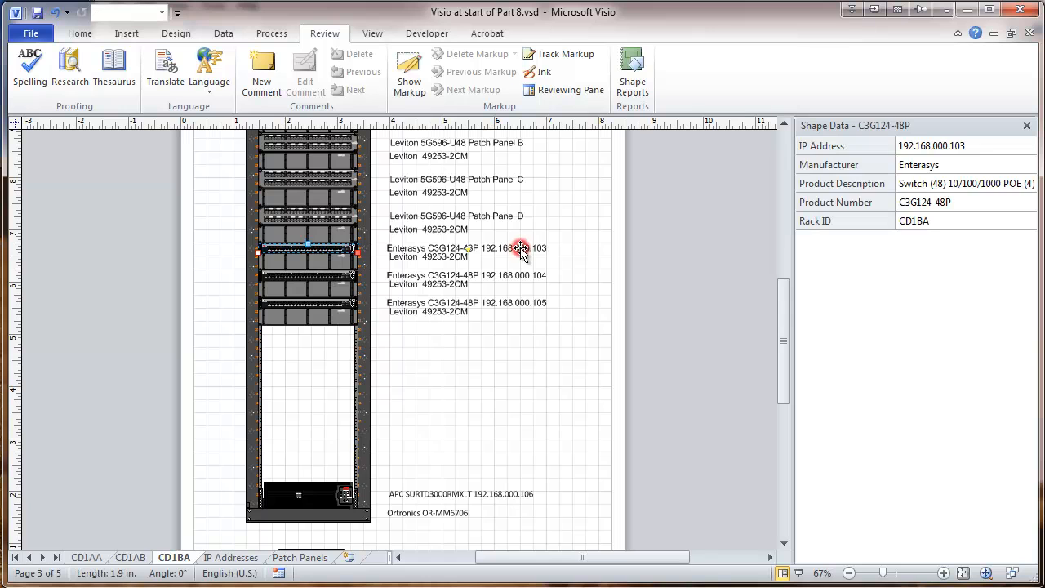
{"action": "left_click", "coordinate": [965, 147]}
{"action": "left_click", "coordinate": [962, 146]}
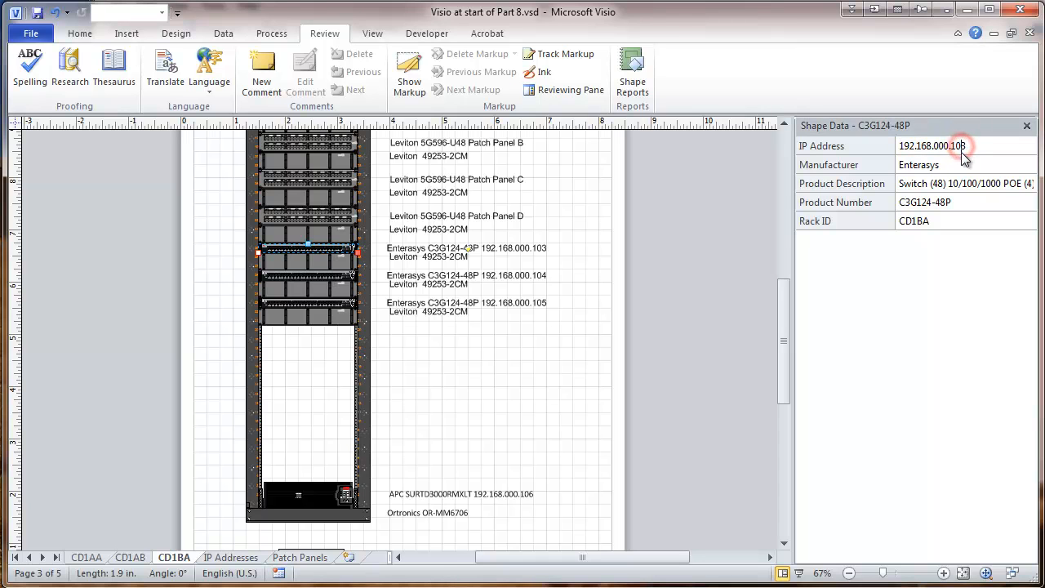
{"action": "type", "text": "7"}
{"action": "left_click", "coordinate": [894, 275]}
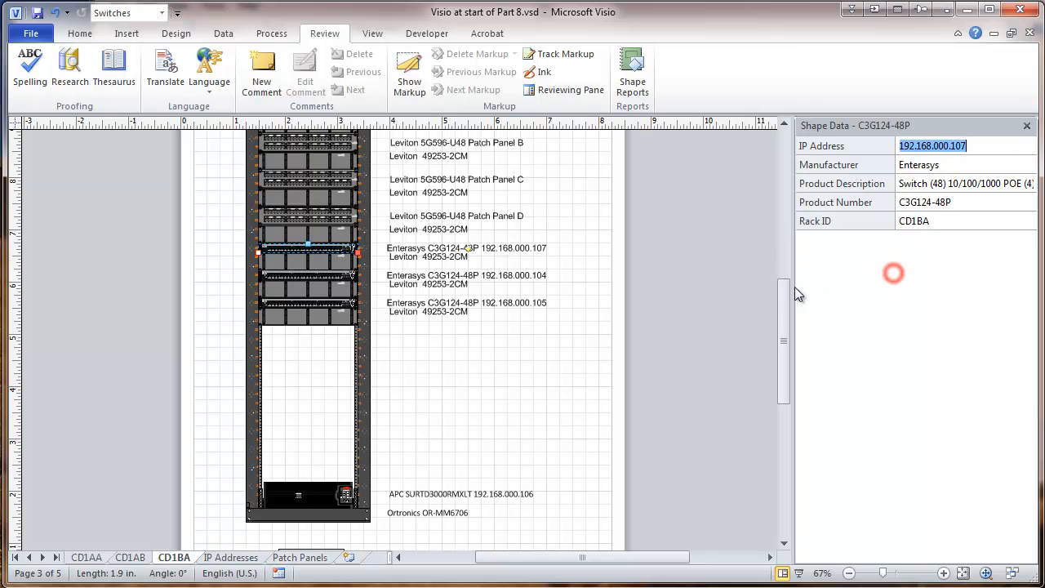
- Rerun the report table on the IP Addresses page to refresh it with the changed switch data
{"action": "left_click", "coordinate": [230, 559]}
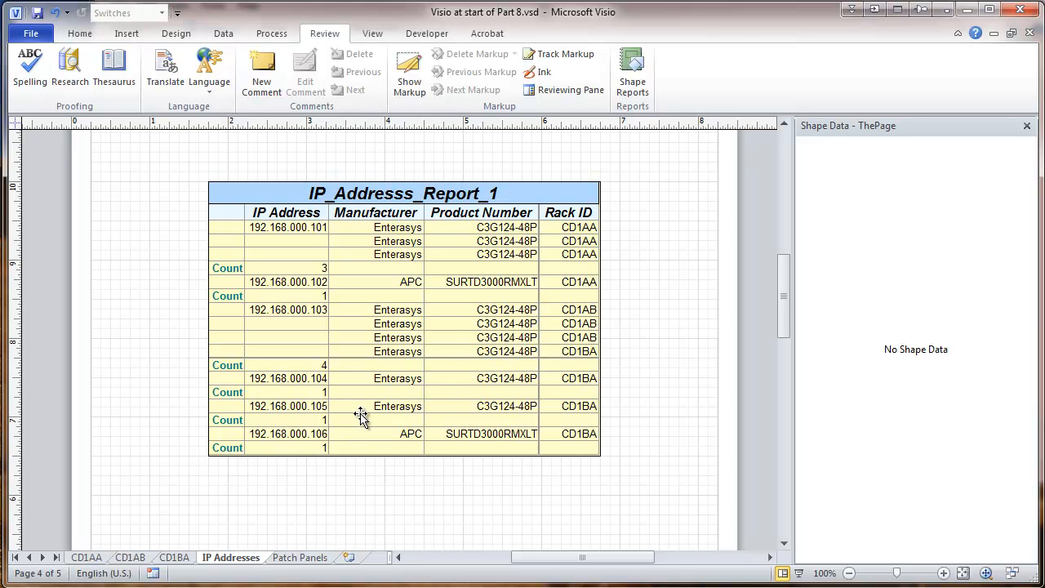
{"action": "right_click", "coordinate": [505, 190]}
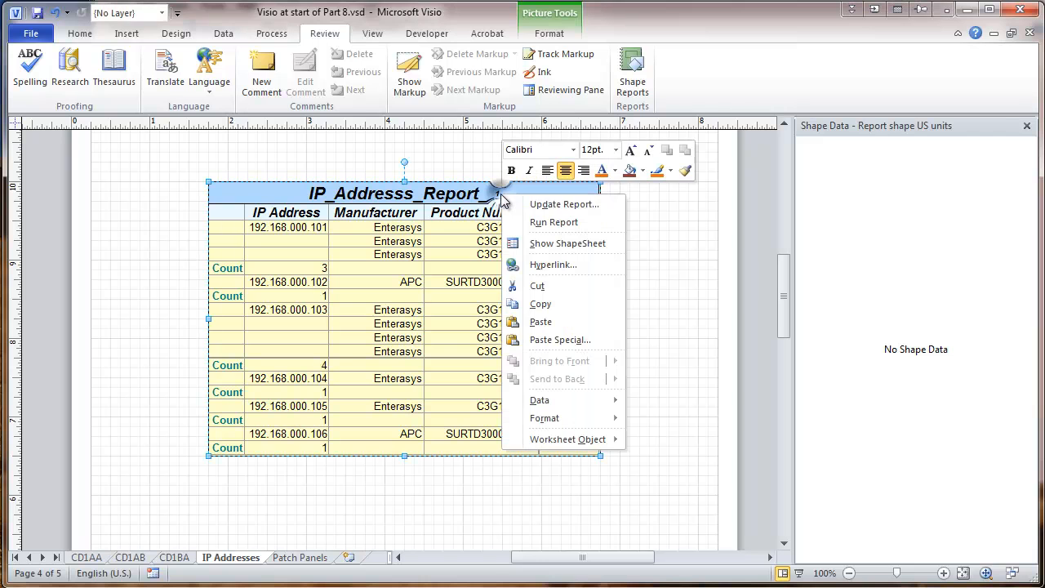
{"action": "left_click", "coordinate": [545, 222]}
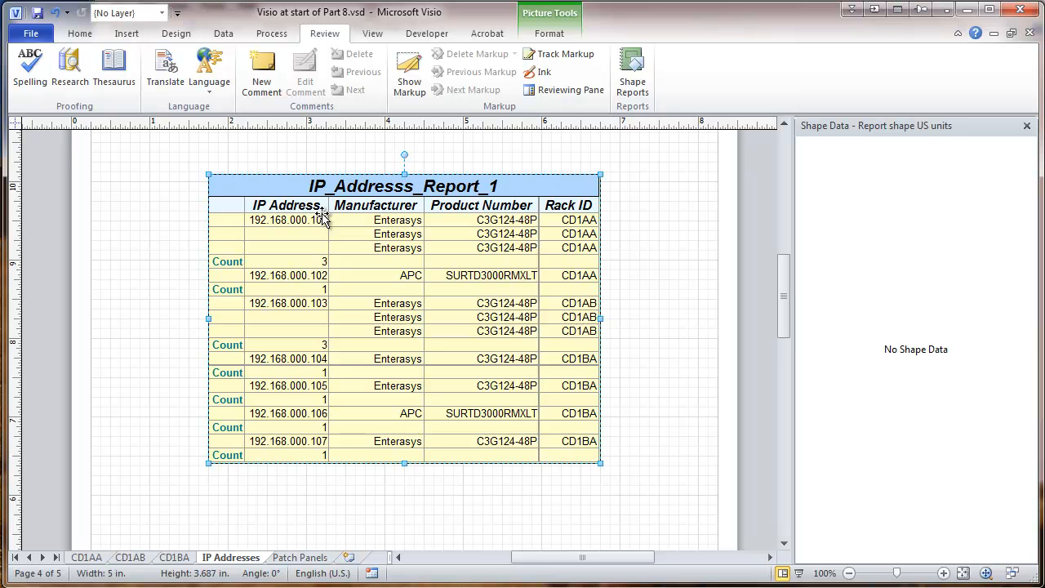
{"action": "left_click", "coordinate": [339, 484]}
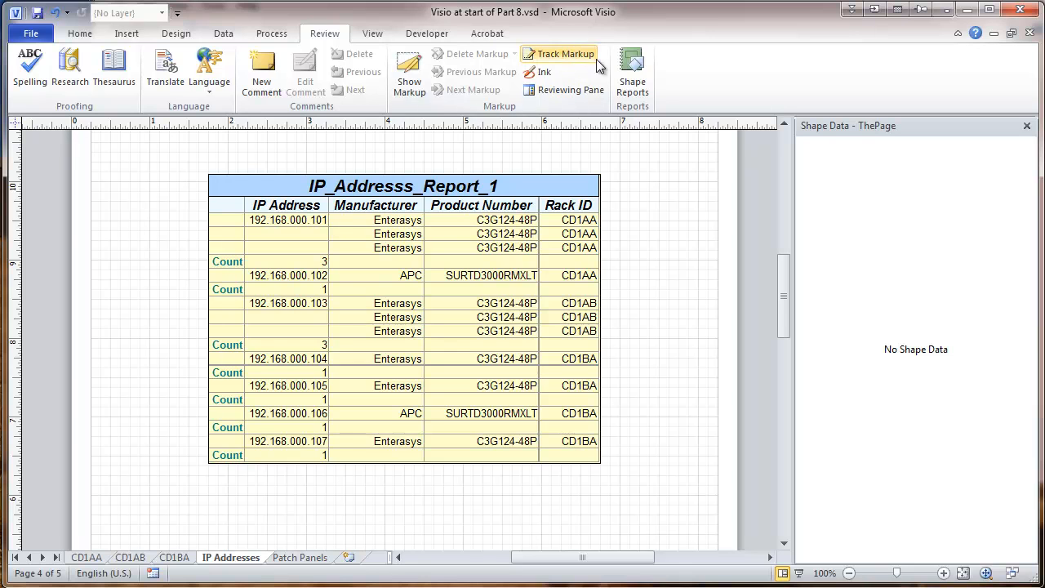
- List all reports instead of only drawing-specific ones and open IP_Address_ReportDefinition_1 for modification
{"action": "left_click", "coordinate": [633, 72]}
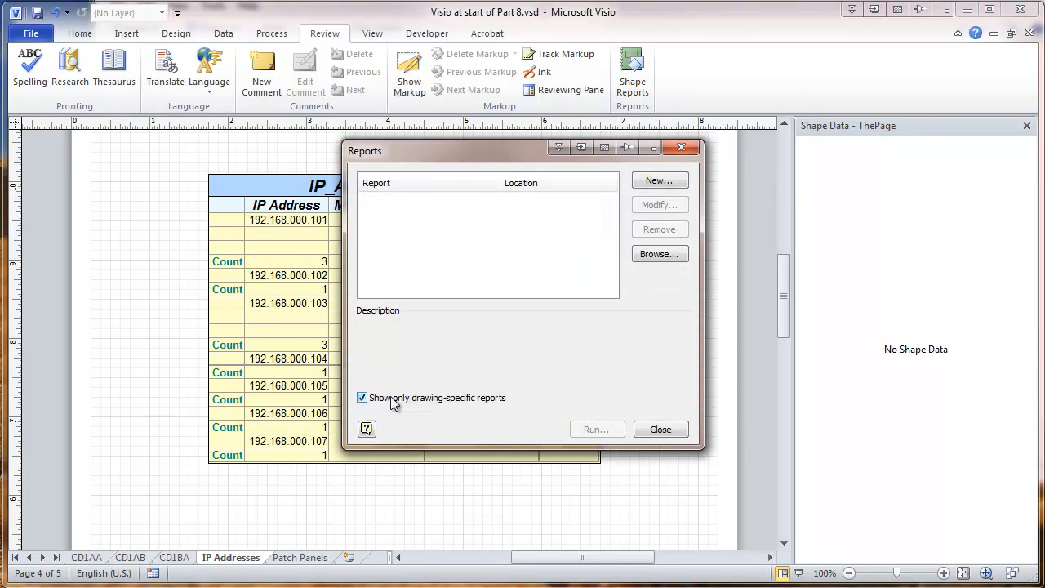
{"action": "left_click", "coordinate": [361, 398]}
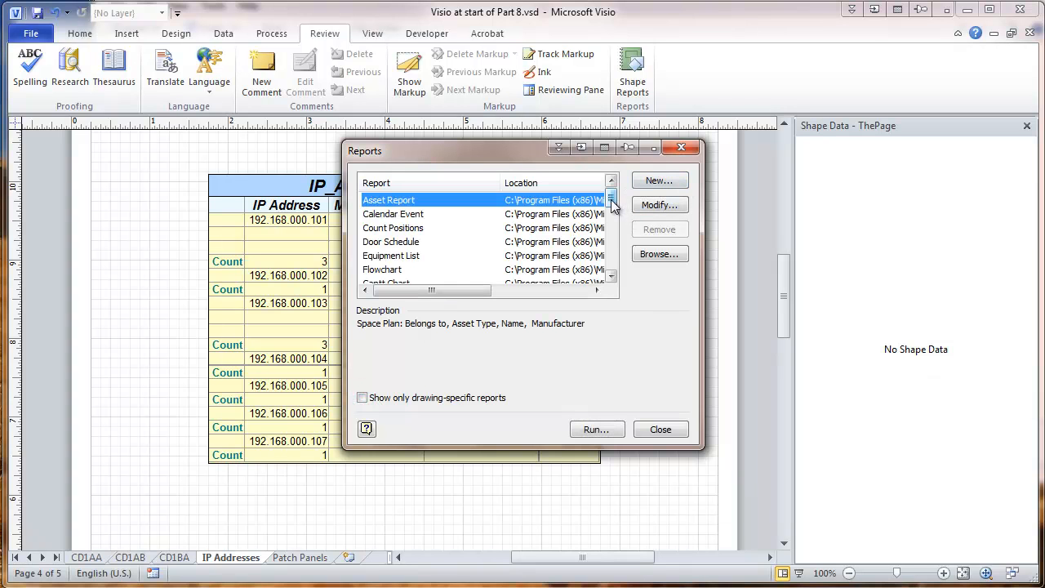
{"action": "left_click_drag", "start_coordinate": [612, 201], "coordinate": [613, 209]}
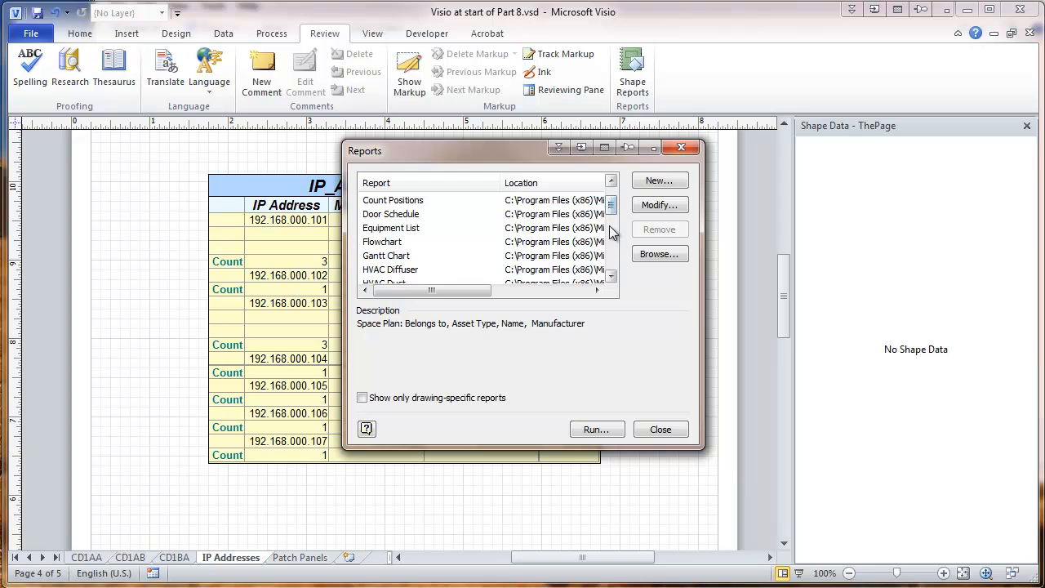
{"action": "left_click", "coordinate": [613, 245]}
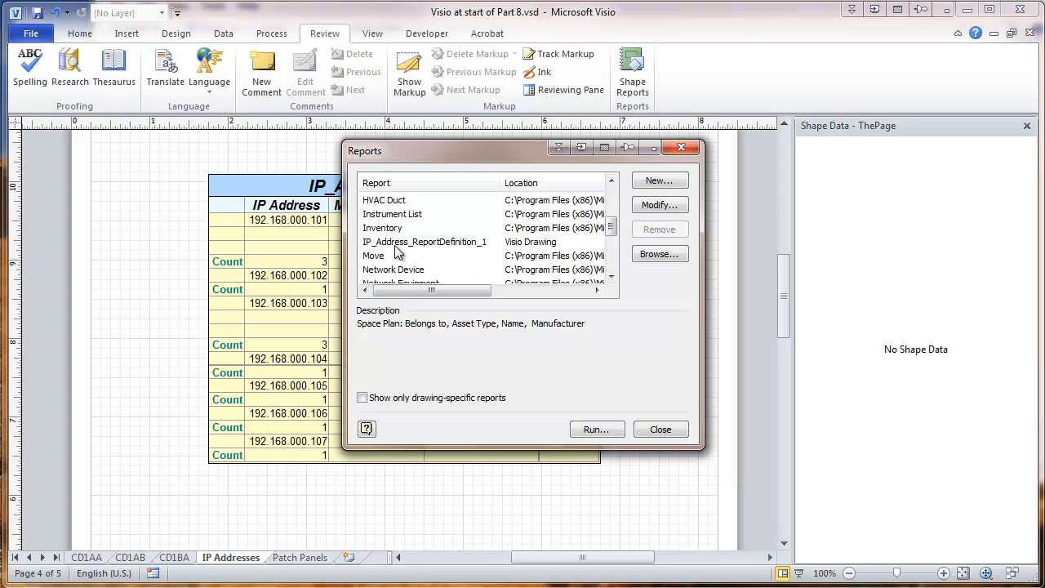
{"action": "left_click_drag", "start_coordinate": [410, 151], "coordinate": [420, 221]}
{"action": "left_click", "coordinate": [431, 315]}
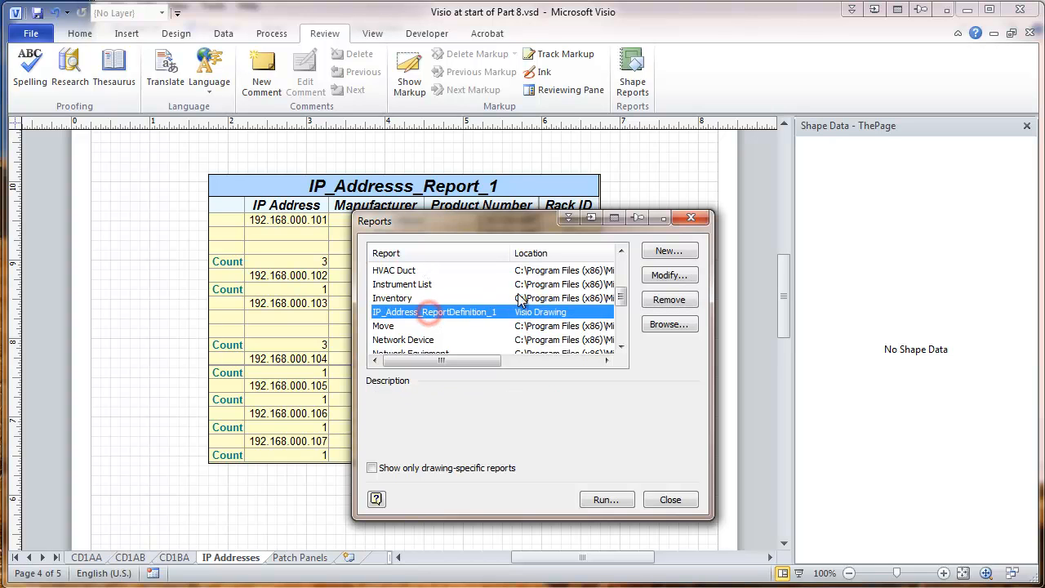
{"action": "left_click", "coordinate": [665, 278]}
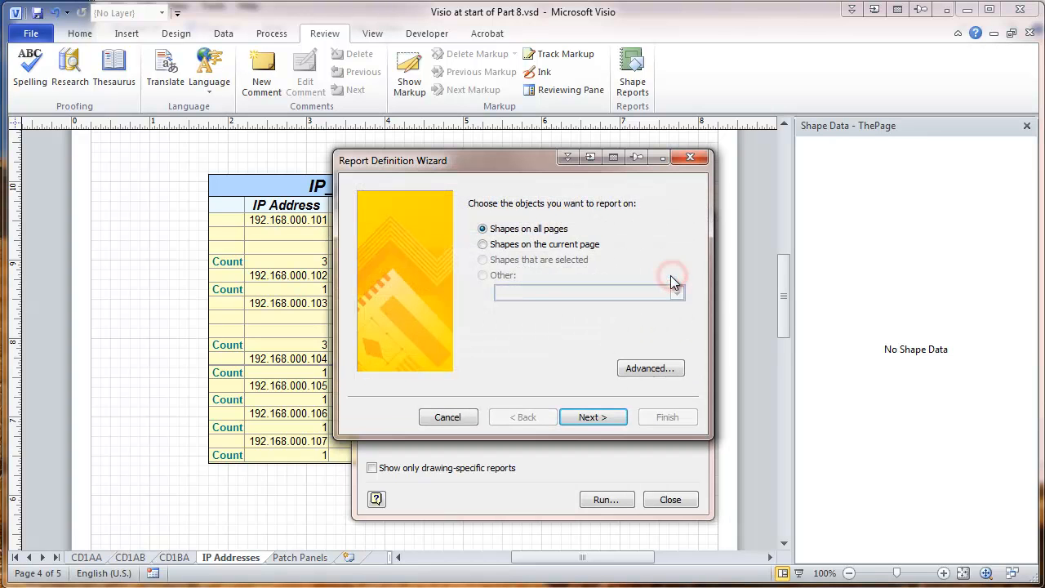
- Change the report title to IP_Addresses, keep the other settings, and save the definition in this drawing
{"action": "left_click", "coordinate": [592, 418]}
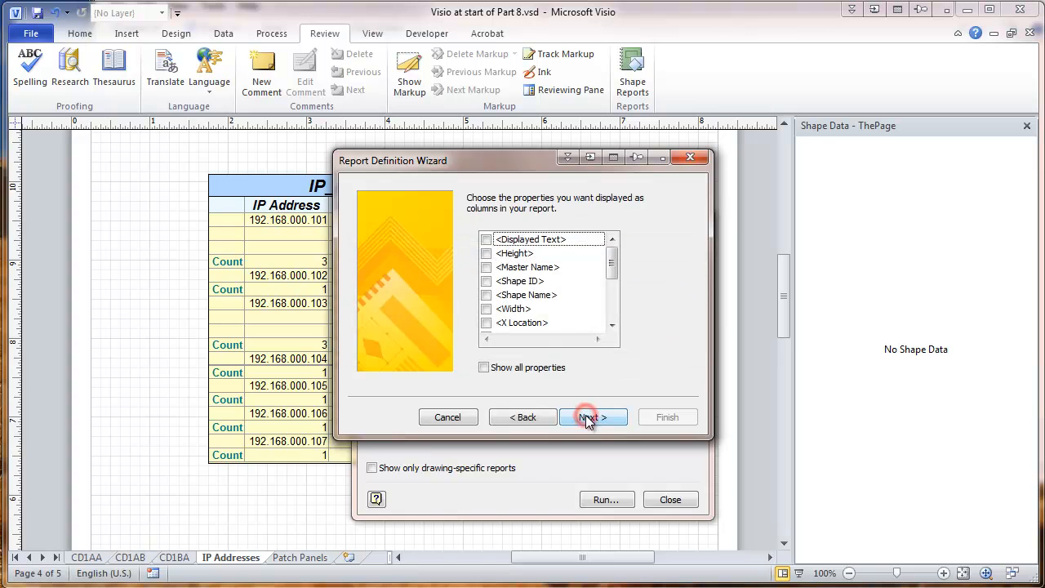
{"action": "left_click", "coordinate": [591, 417]}
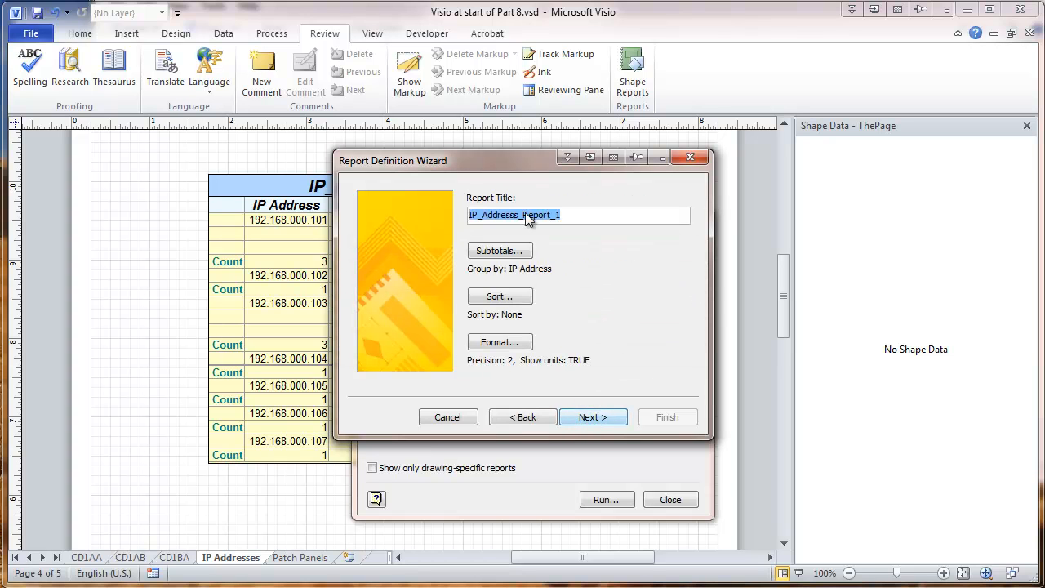
{"action": "left_click", "coordinate": [523, 216]}
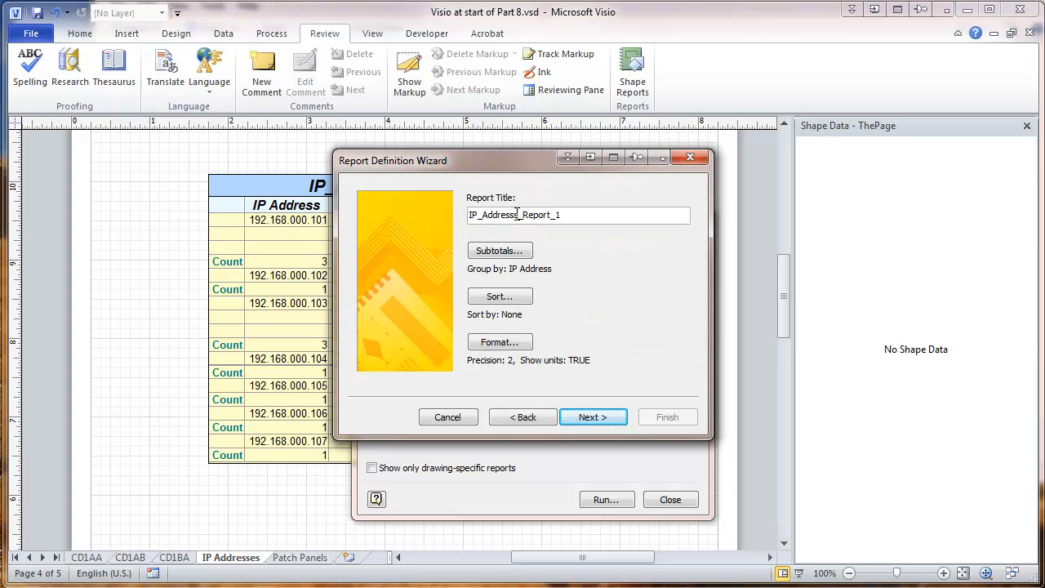
{"action": "left_click_drag", "start_coordinate": [514, 214], "coordinate": [604, 215]}
{"action": "type", "text": "es"}
{"action": "left_click", "coordinate": [579, 420]}
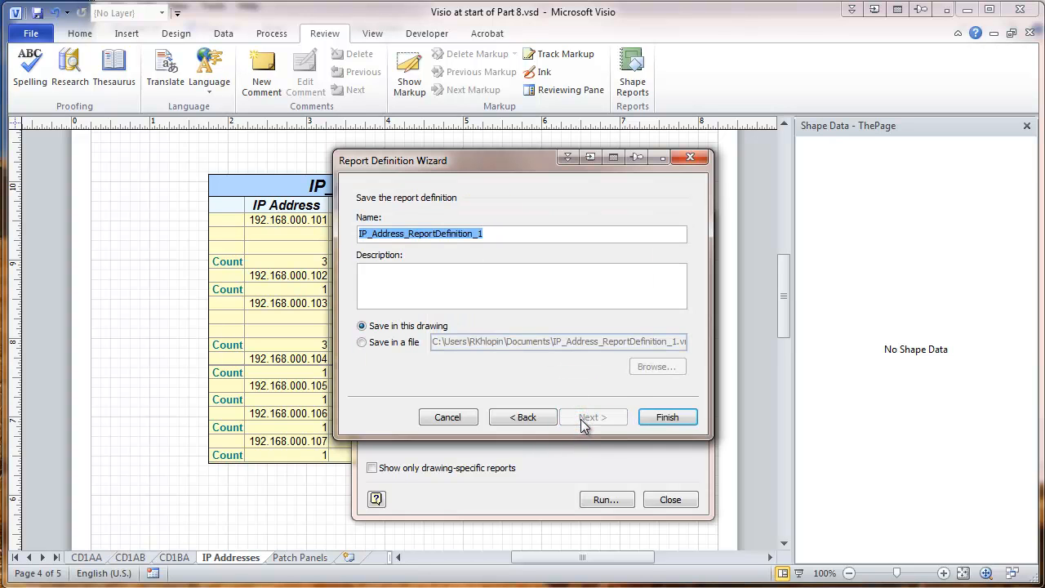
{"action": "left_click", "coordinate": [667, 417]}
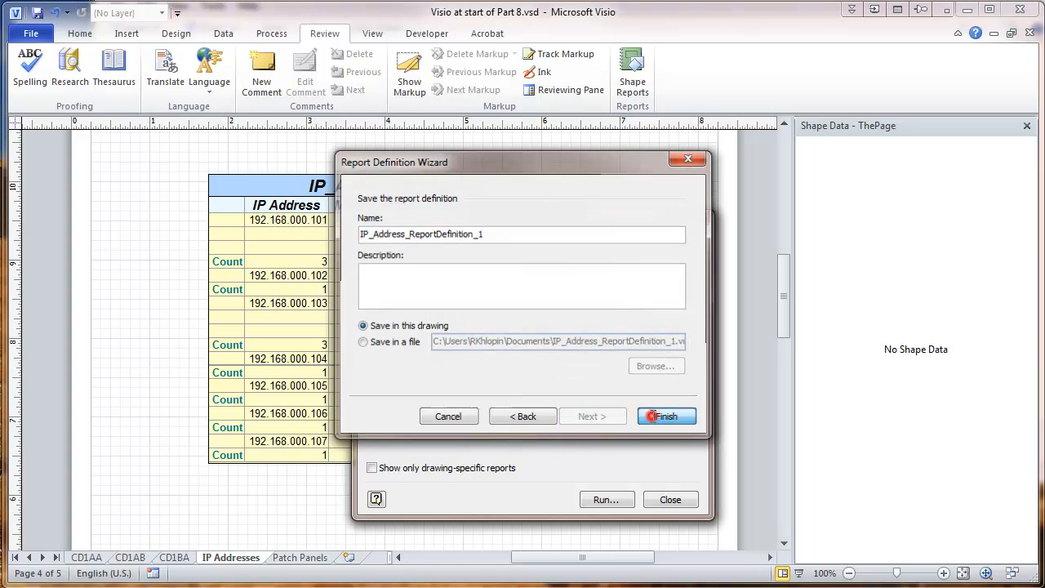
{"action": "left_click", "coordinate": [670, 500]}
- Rerun the report table on the page to apply the modified title
{"action": "right_click", "coordinate": [527, 186]}
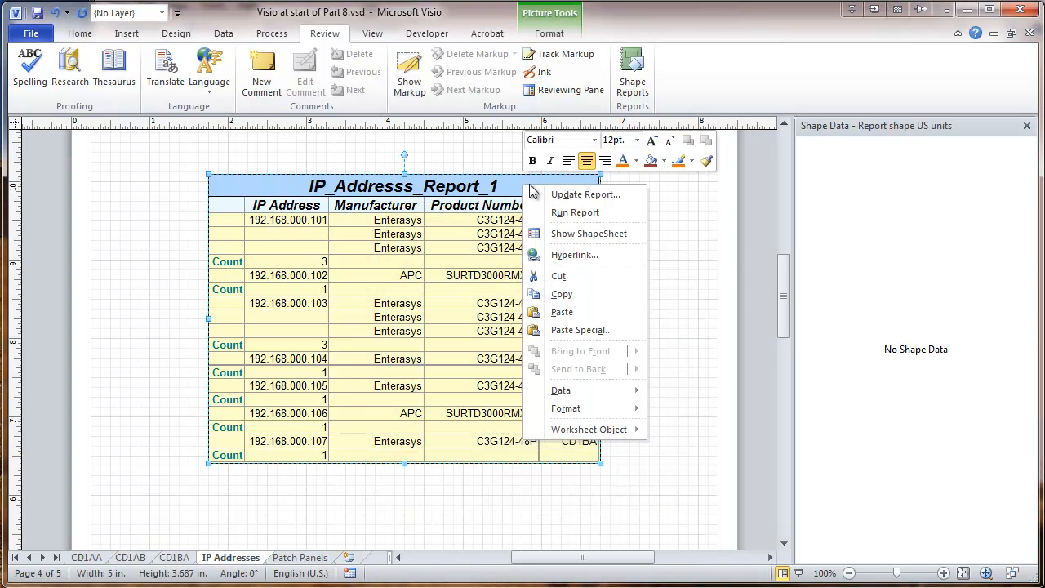
{"action": "left_click", "coordinate": [576, 214]}
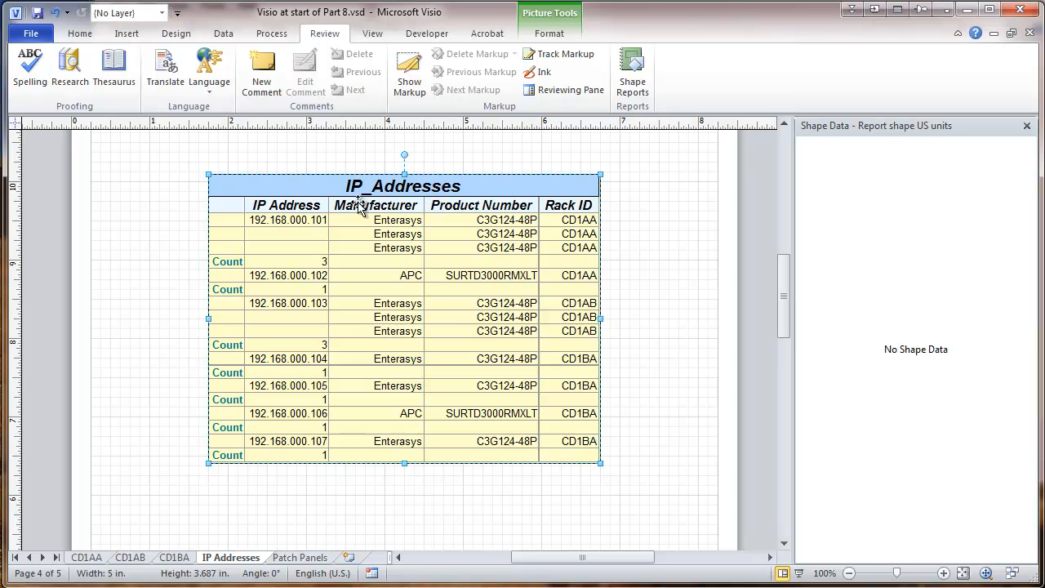
{"action": "left_click", "coordinate": [621, 231]}
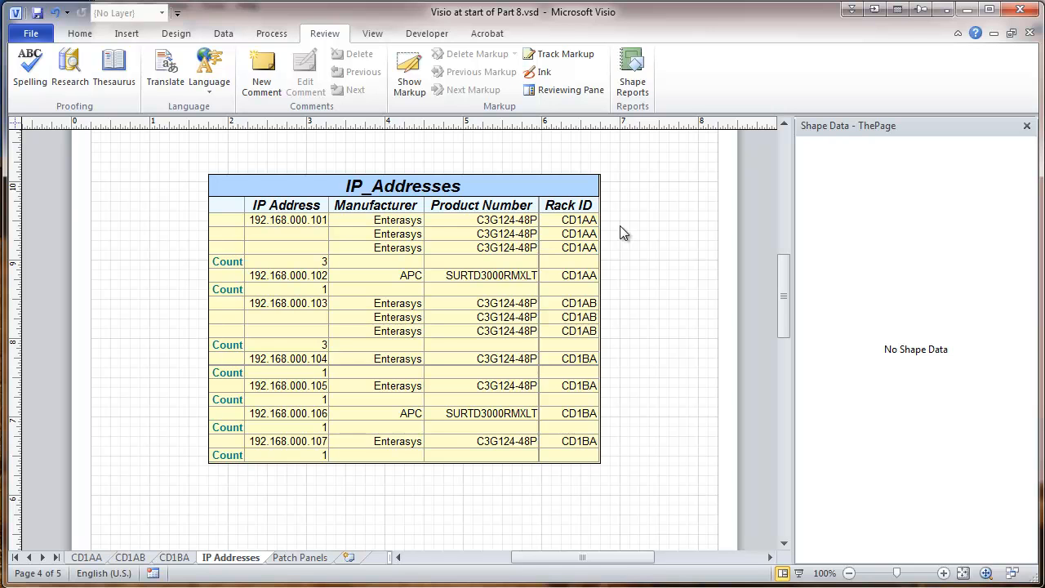
- On the Patch Panels page, start a new shape report definition that covers the shapes on all pages
{"action": "left_click", "coordinate": [303, 558]}
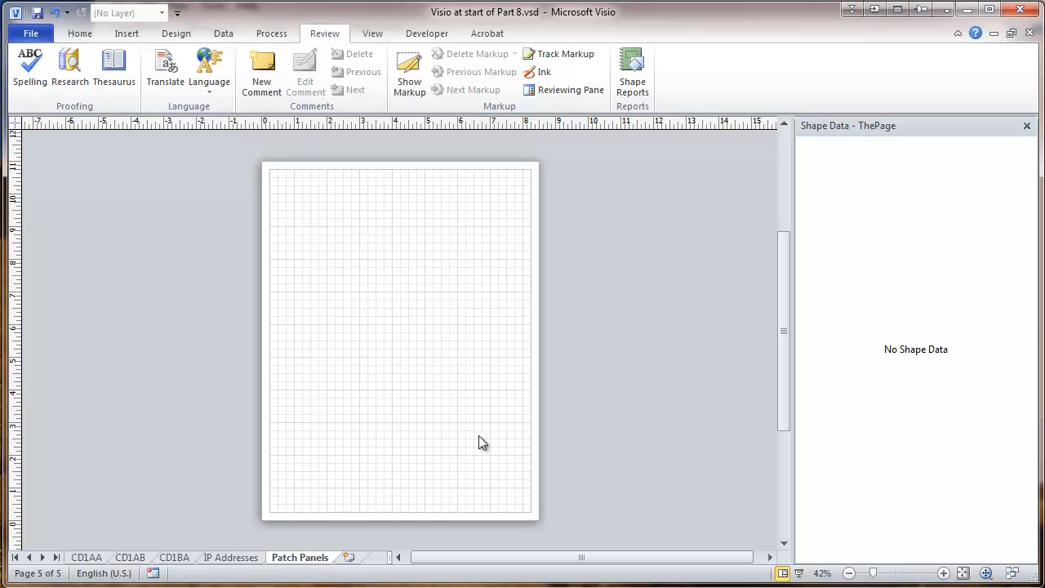
{"action": "left_click", "coordinate": [632, 70]}
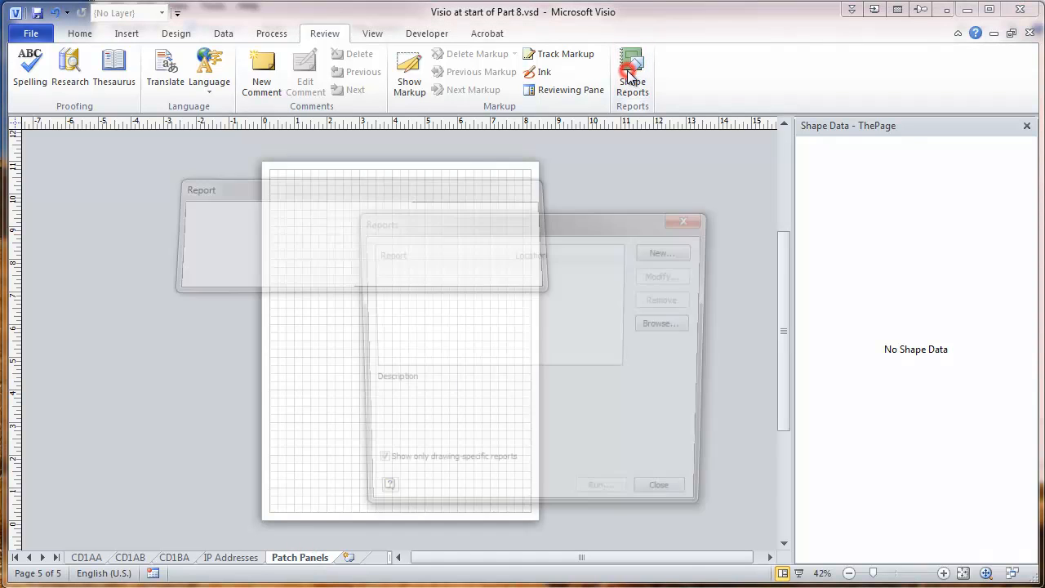
{"action": "left_click", "coordinate": [667, 251]}
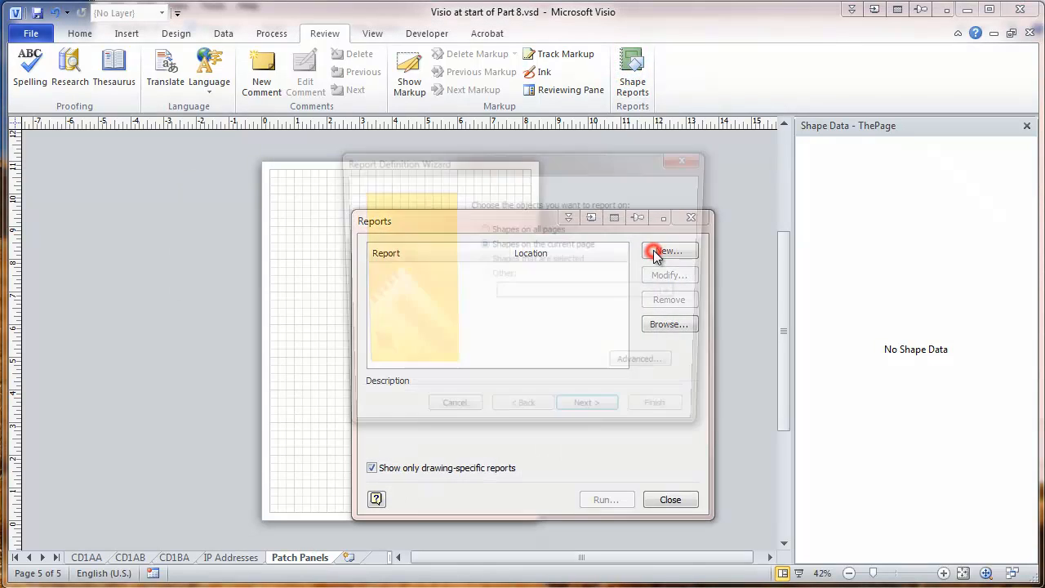
{"action": "left_click", "coordinate": [482, 229]}
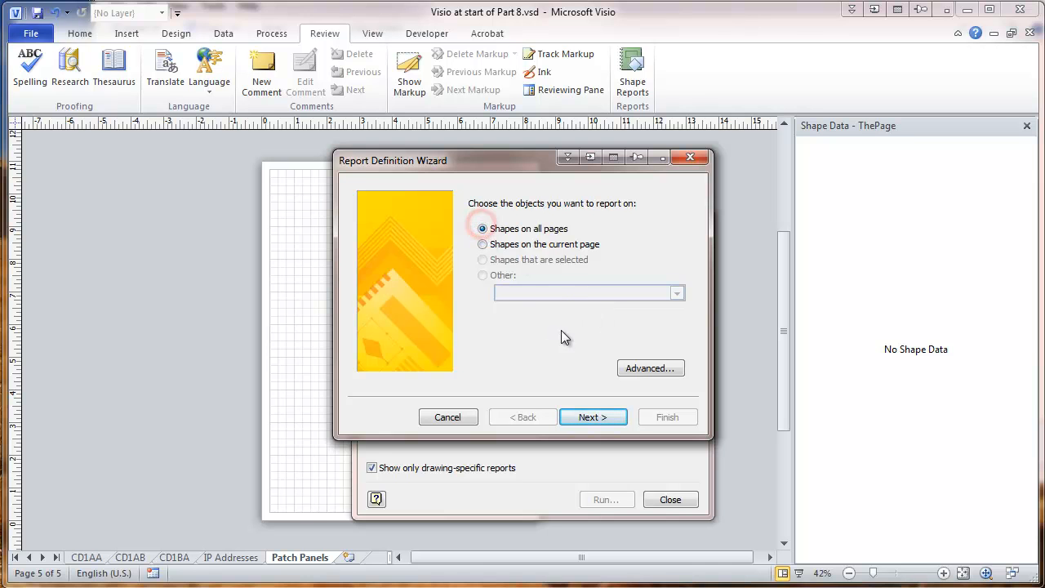
- Limit the report rows with the criterion <Layer Name> equals Patch Panels
{"action": "left_click", "coordinate": [650, 368]}
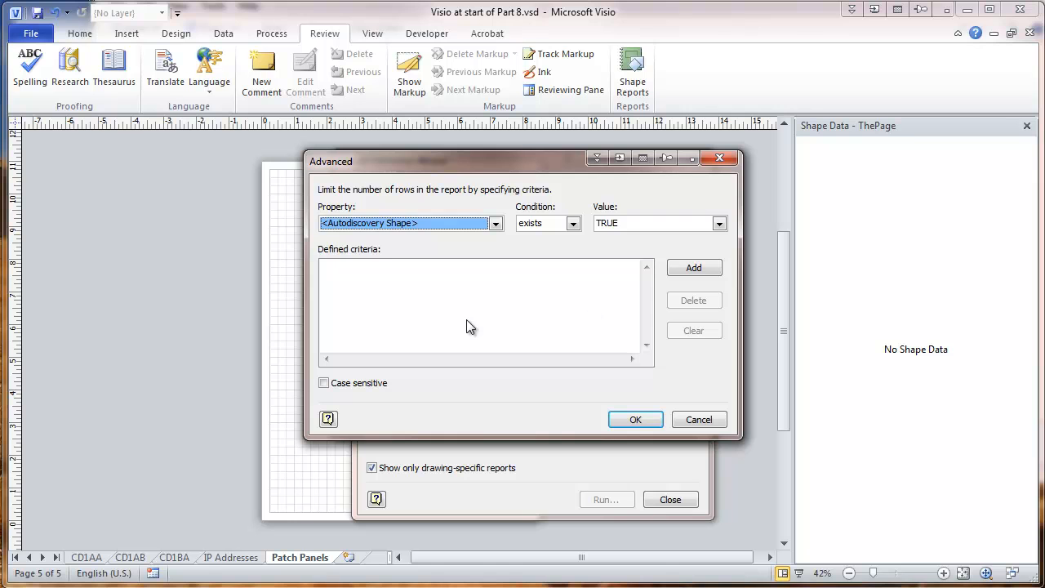
{"action": "left_click", "coordinate": [495, 224]}
{"action": "left_click", "coordinate": [496, 274]}
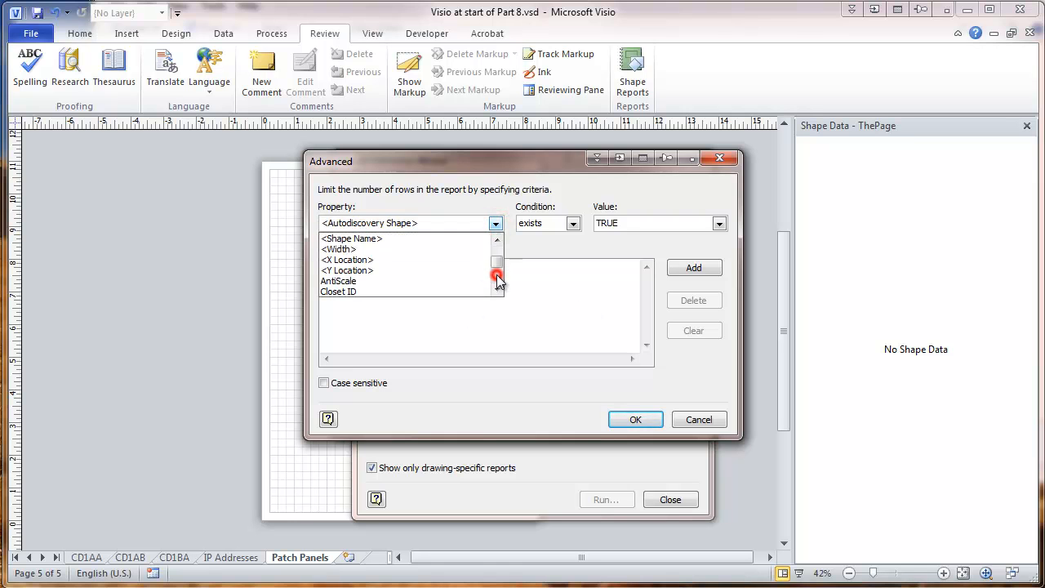
{"action": "left_click", "coordinate": [497, 275]}
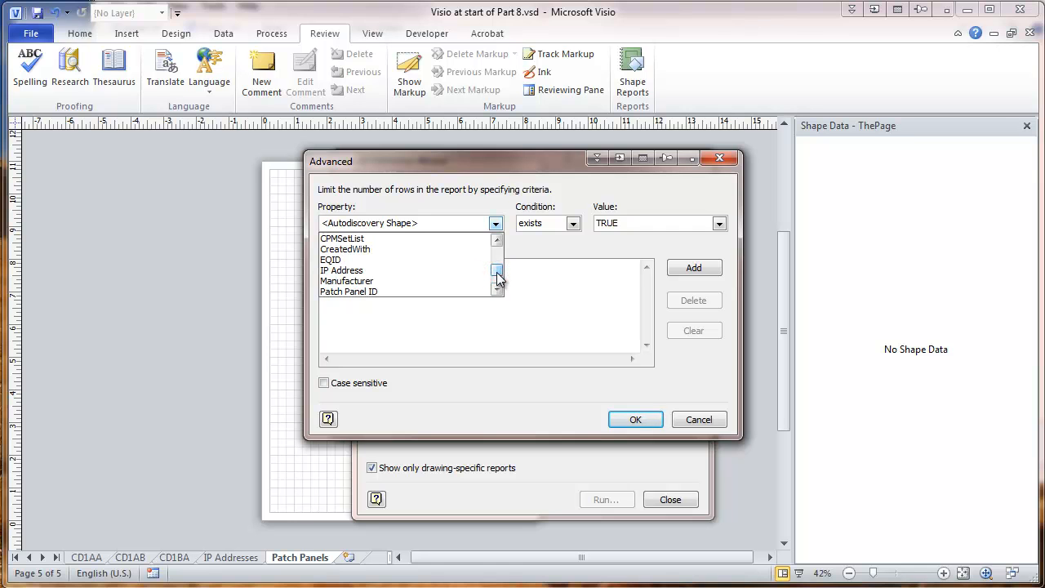
{"action": "left_click", "coordinate": [497, 289]}
{"action": "left_click_drag", "start_coordinate": [496, 268], "coordinate": [494, 254]}
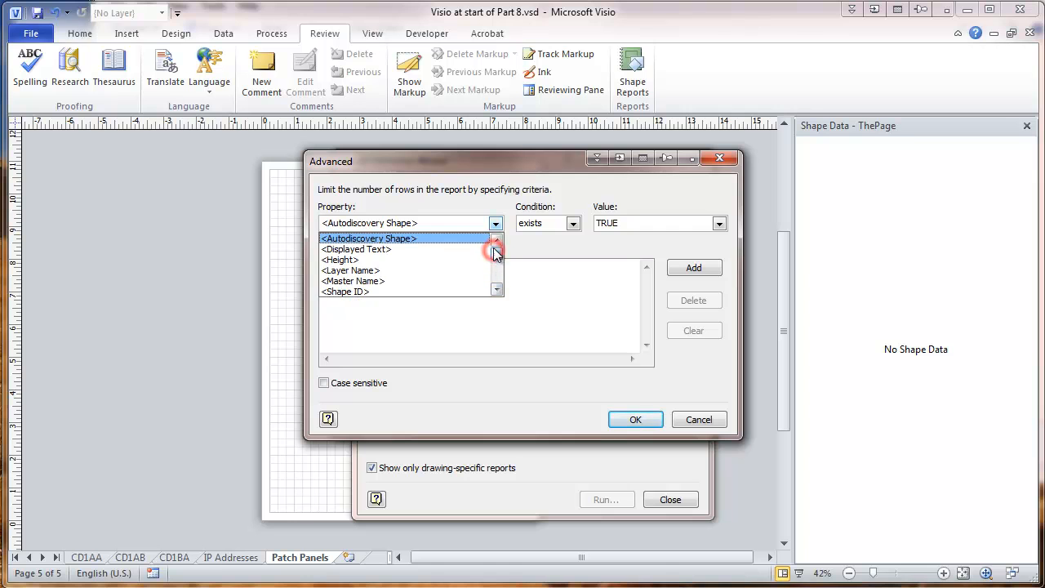
{"action": "left_click", "coordinate": [374, 270]}
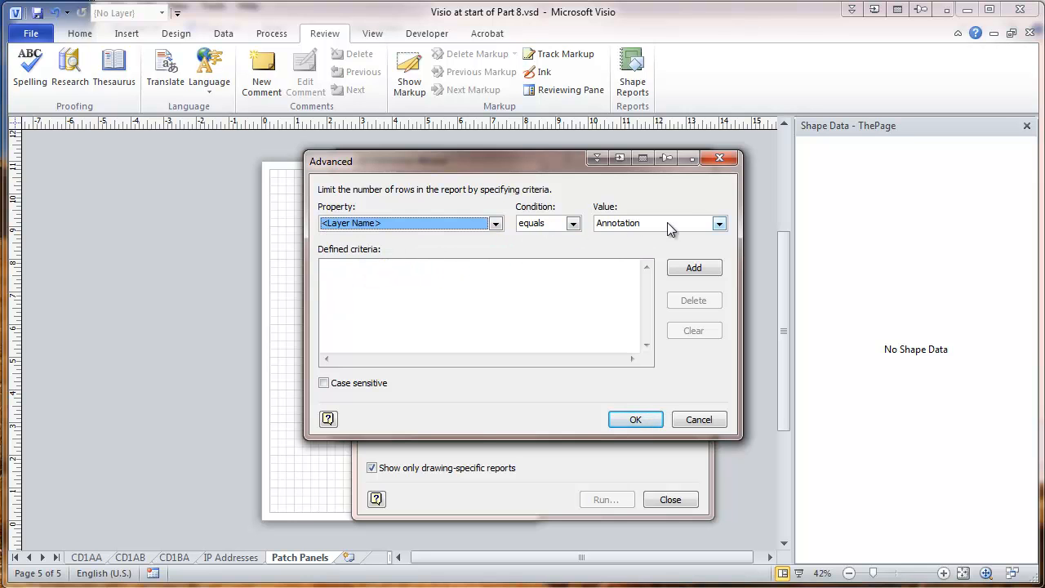
{"action": "left_click", "coordinate": [718, 224]}
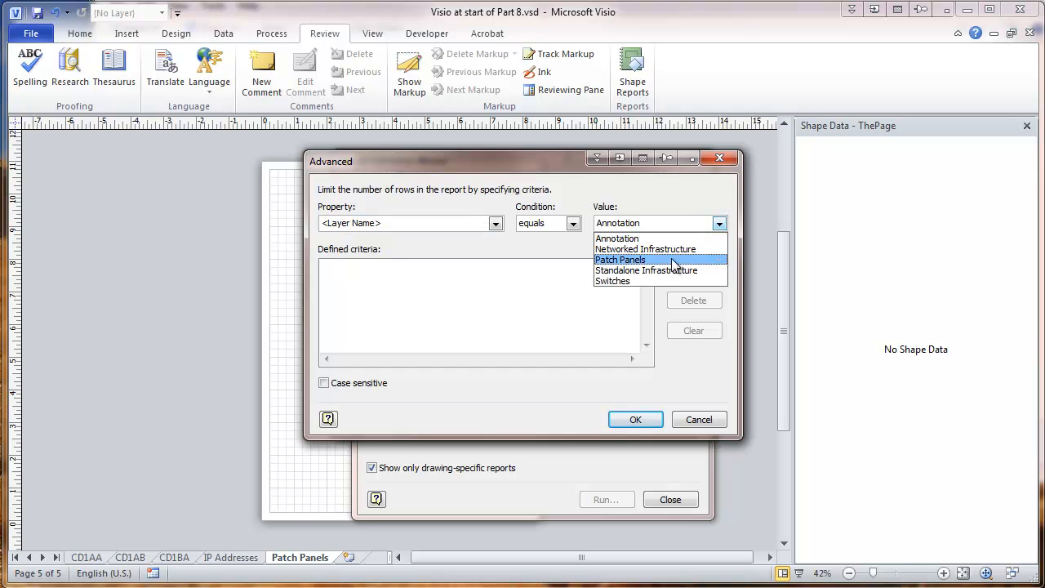
{"action": "left_click", "coordinate": [634, 259]}
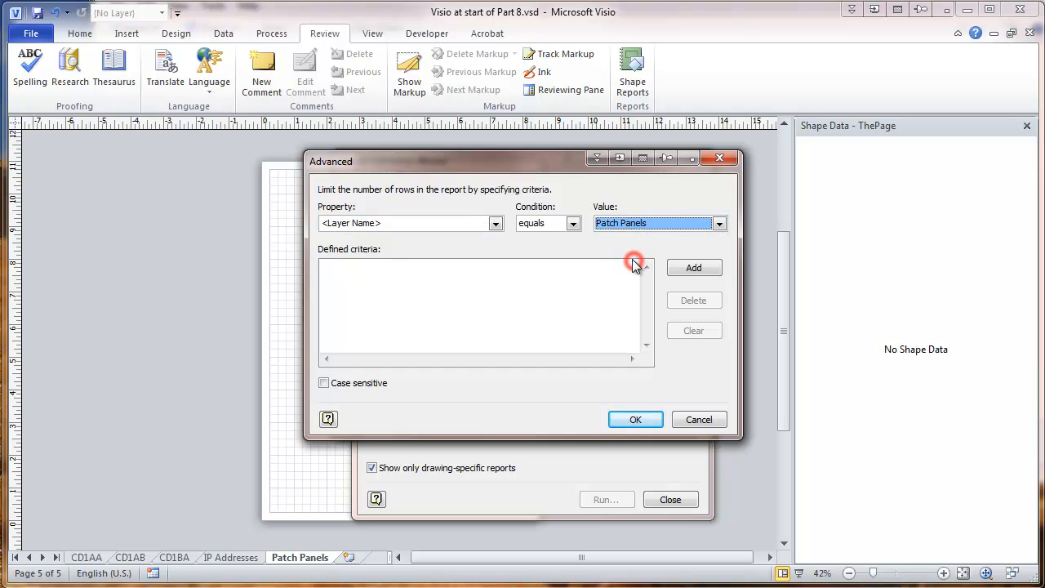
{"action": "left_click", "coordinate": [675, 268]}
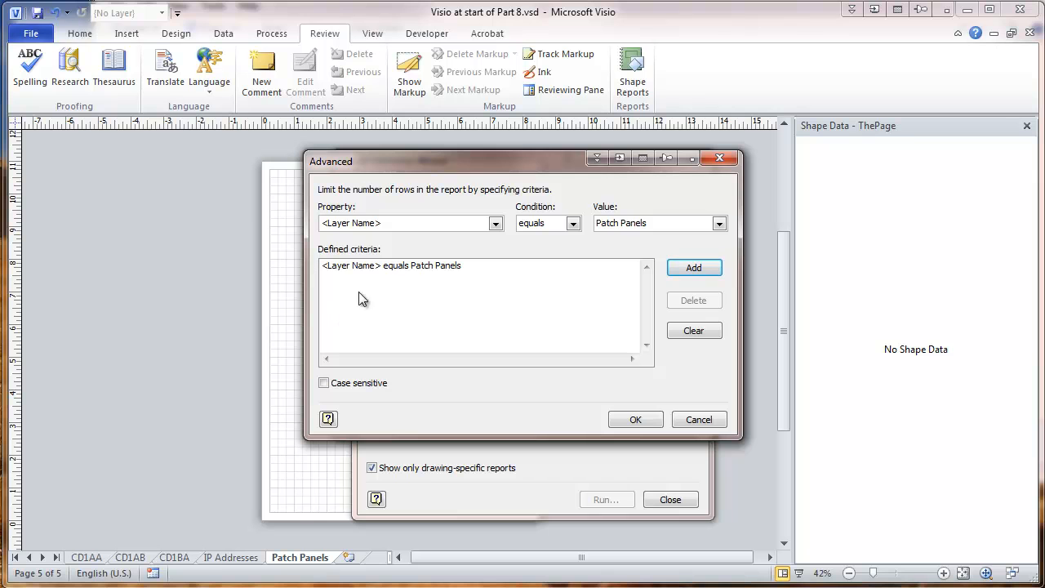
{"action": "left_click", "coordinate": [641, 423]}
- Choose Closet ID, Manufacturer, Patch Panel ID, Product Number and Rack ID as the report's columns
{"action": "left_click", "coordinate": [592, 419]}
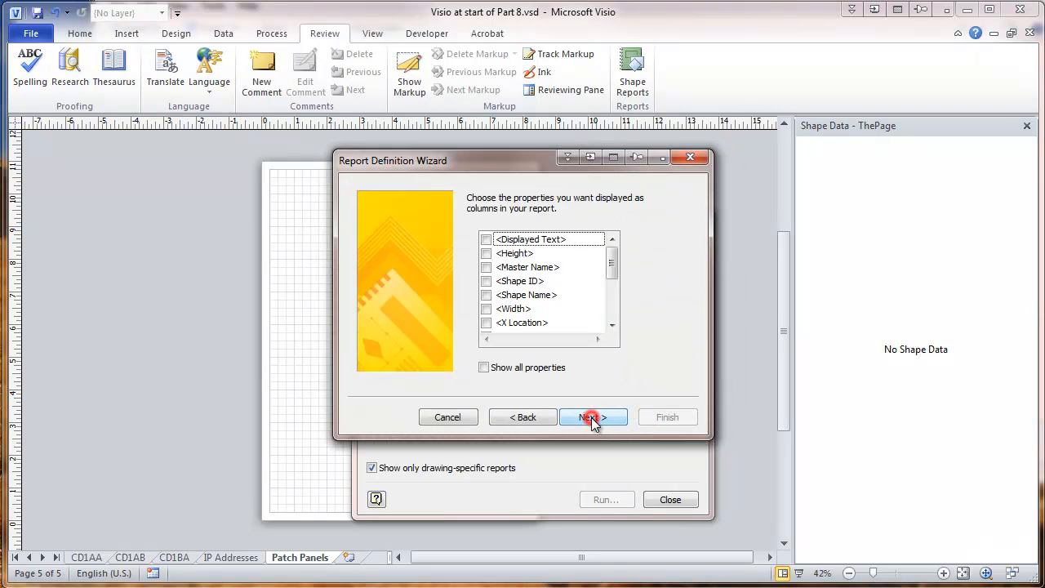
{"action": "left_click_drag", "start_coordinate": [612, 263], "coordinate": [617, 292]}
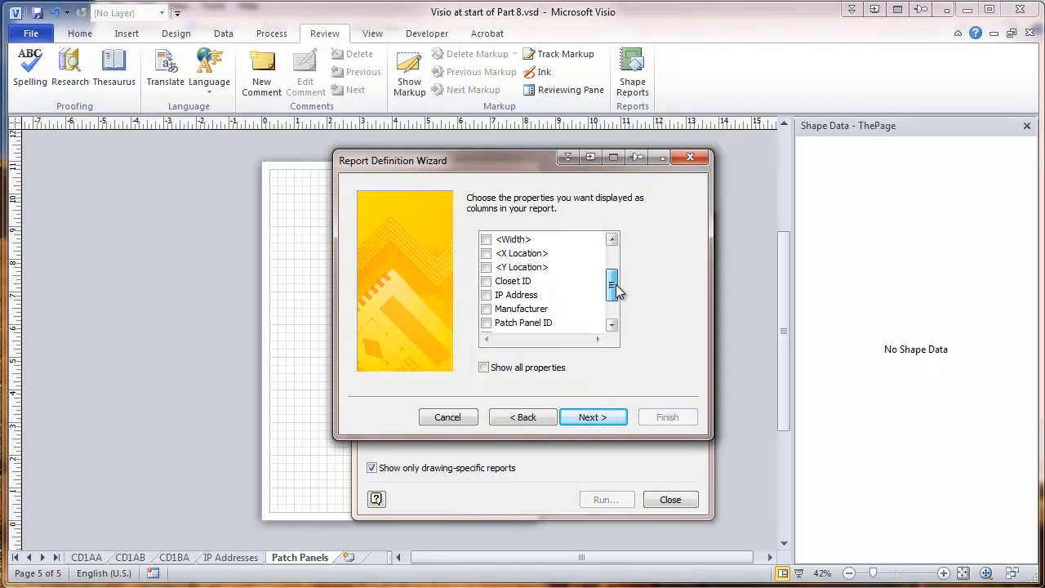
{"action": "left_click", "coordinate": [487, 283]}
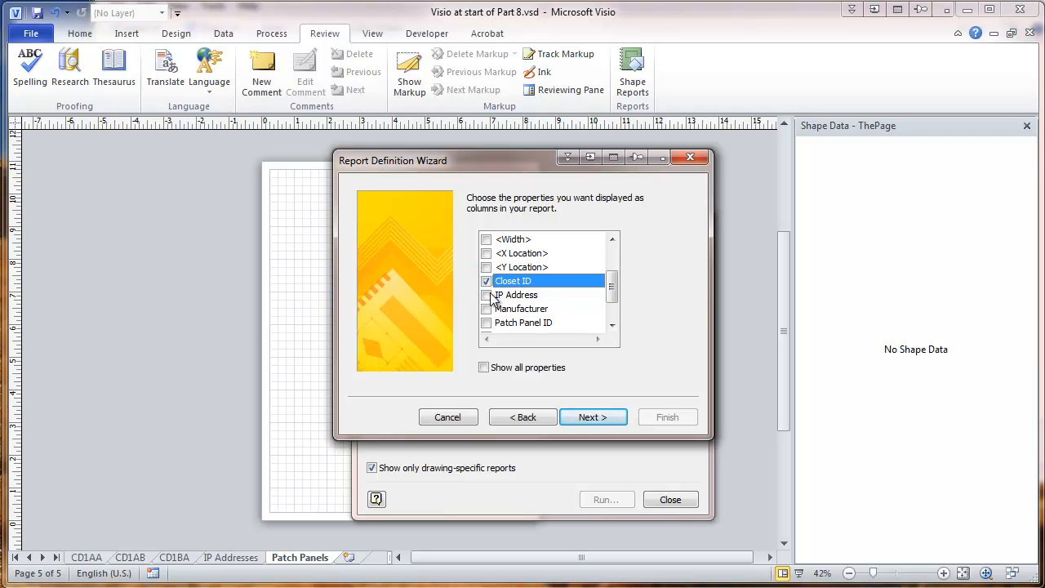
{"action": "left_click", "coordinate": [487, 309]}
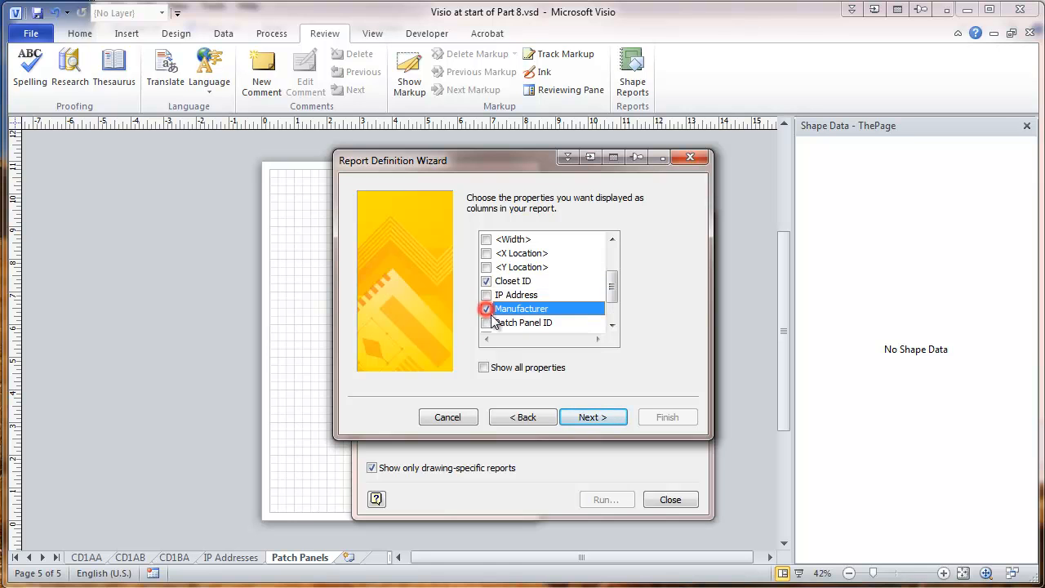
{"action": "left_click", "coordinate": [487, 325]}
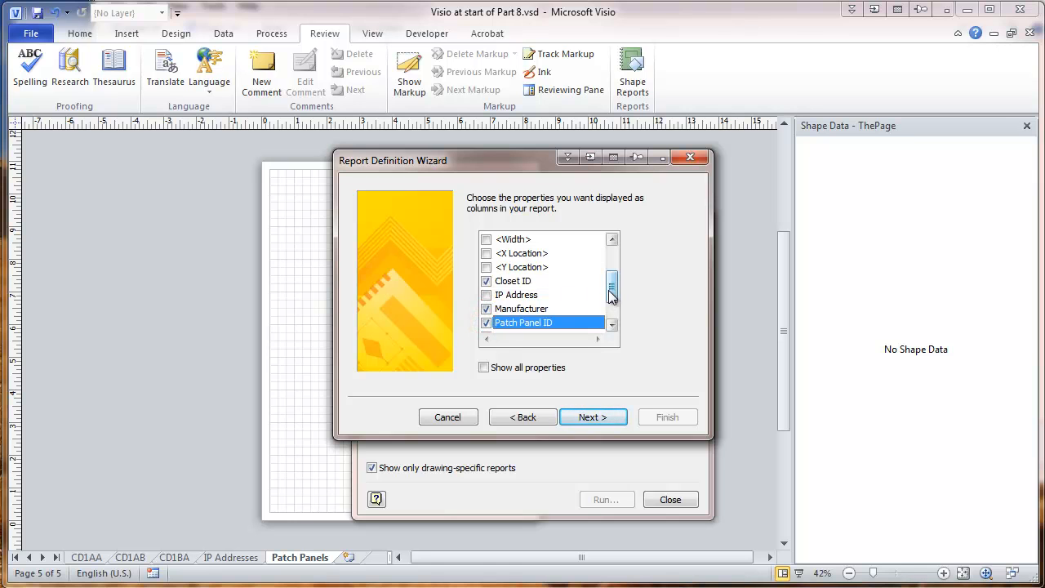
{"action": "scroll", "coordinate": [611, 294], "scroll_direction": "down", "scroll_amount": 1}
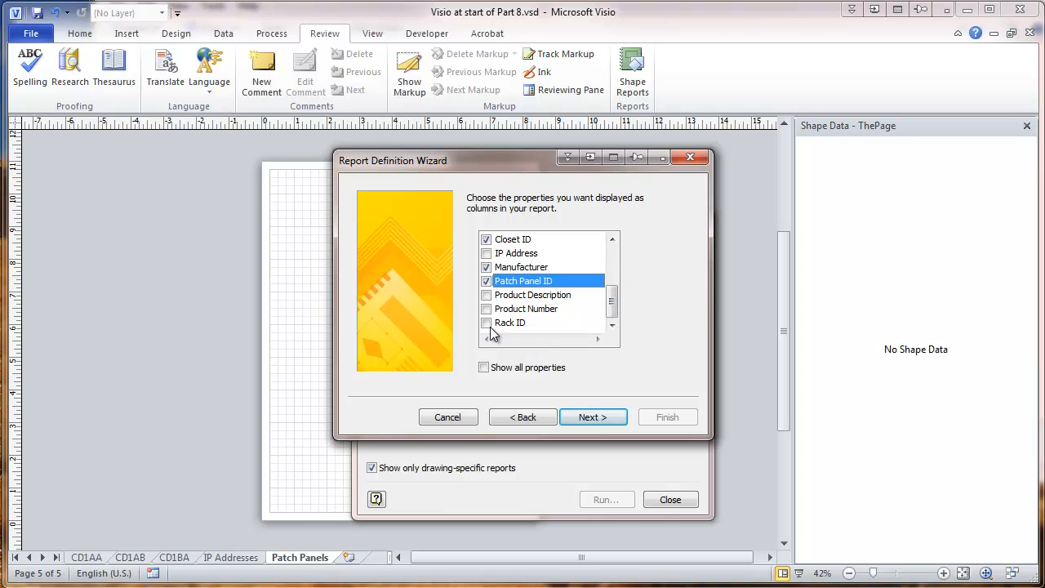
{"action": "left_click", "coordinate": [486, 310]}
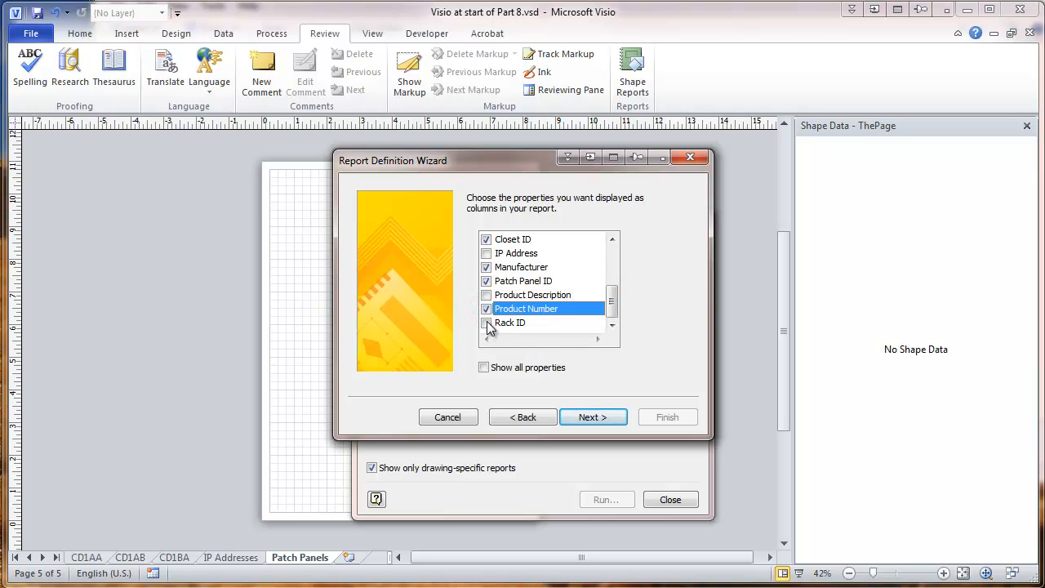
{"action": "left_click", "coordinate": [487, 323]}
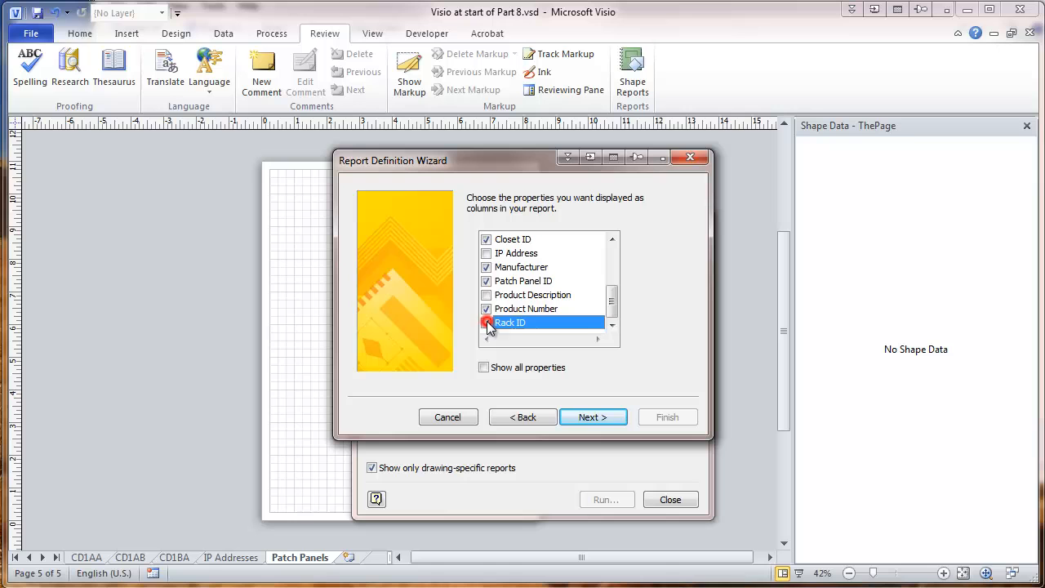
- Title the report Patch_Panels
{"action": "left_click", "coordinate": [585, 418]}
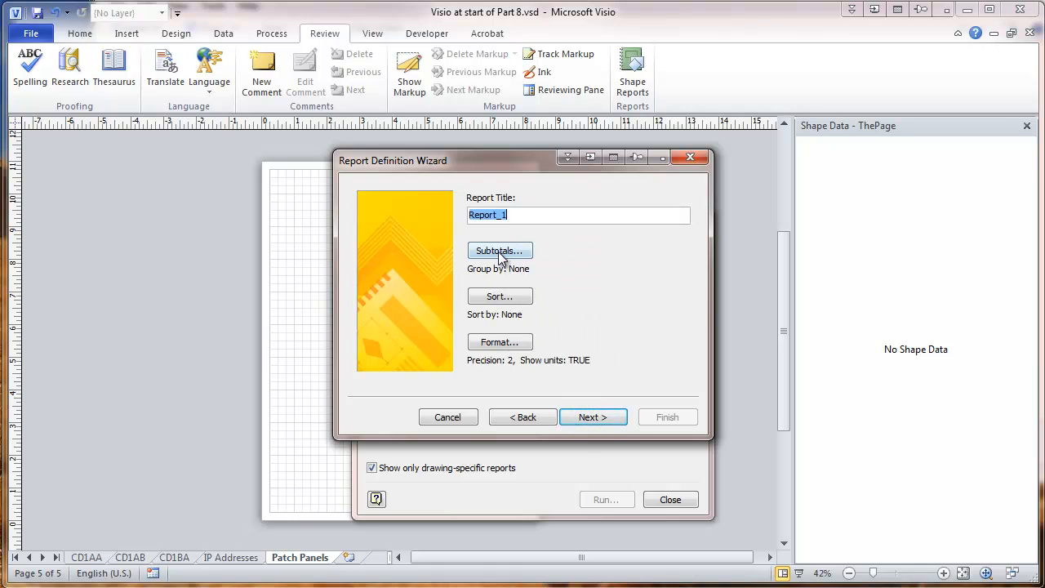
{"action": "left_click_drag", "start_coordinate": [514, 217], "coordinate": [441, 215]}
{"action": "type", "text": "Patch_Panels"}
- Group the report by Closet ID with a count subtotal on Closet ID, and don't repeat identical values
{"action": "left_click", "coordinate": [507, 252]}
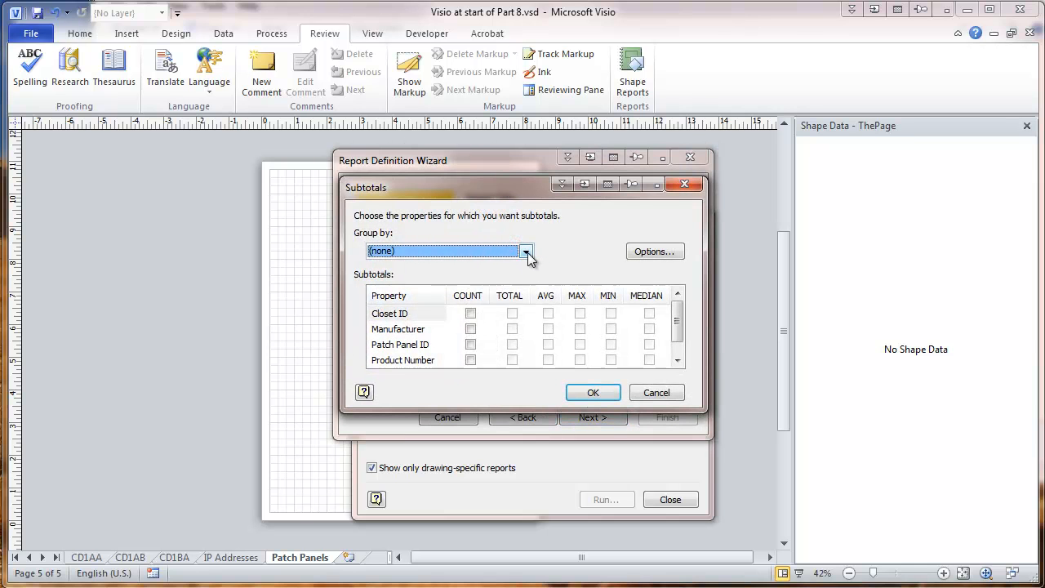
{"action": "left_click", "coordinate": [526, 251]}
{"action": "left_click", "coordinate": [386, 277]}
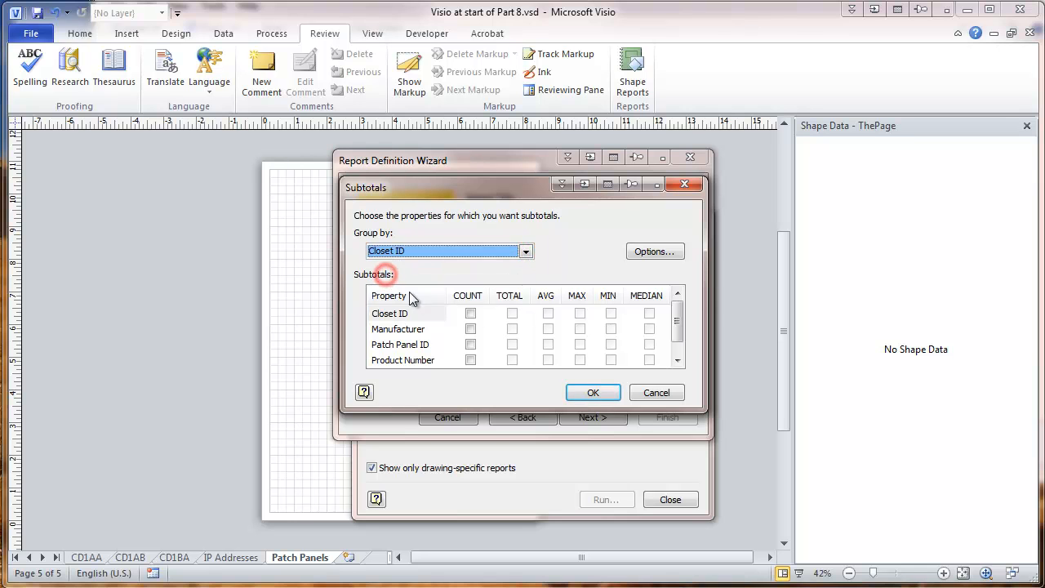
{"action": "left_click", "coordinate": [470, 314]}
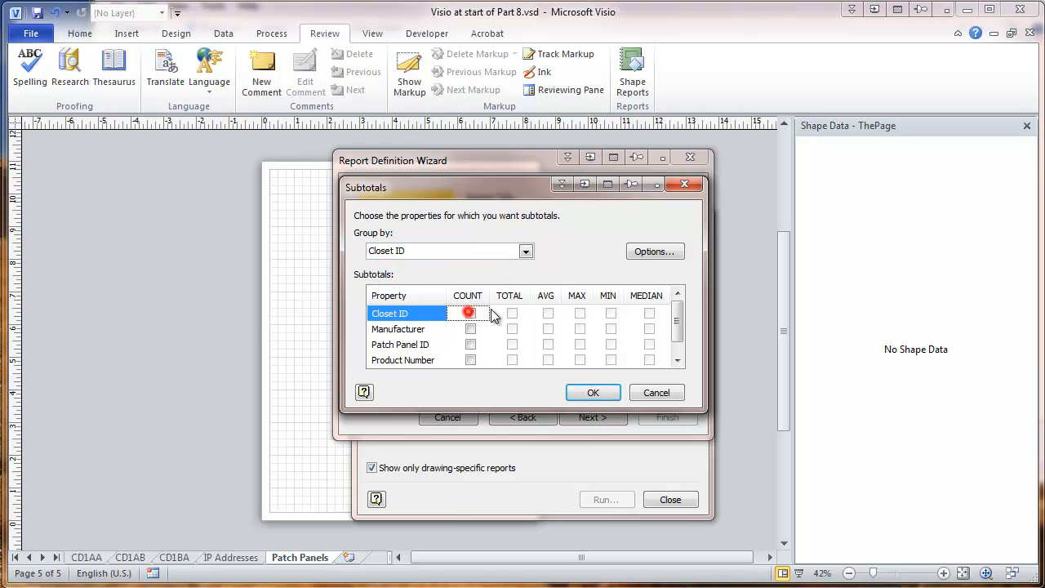
{"action": "left_click", "coordinate": [643, 252]}
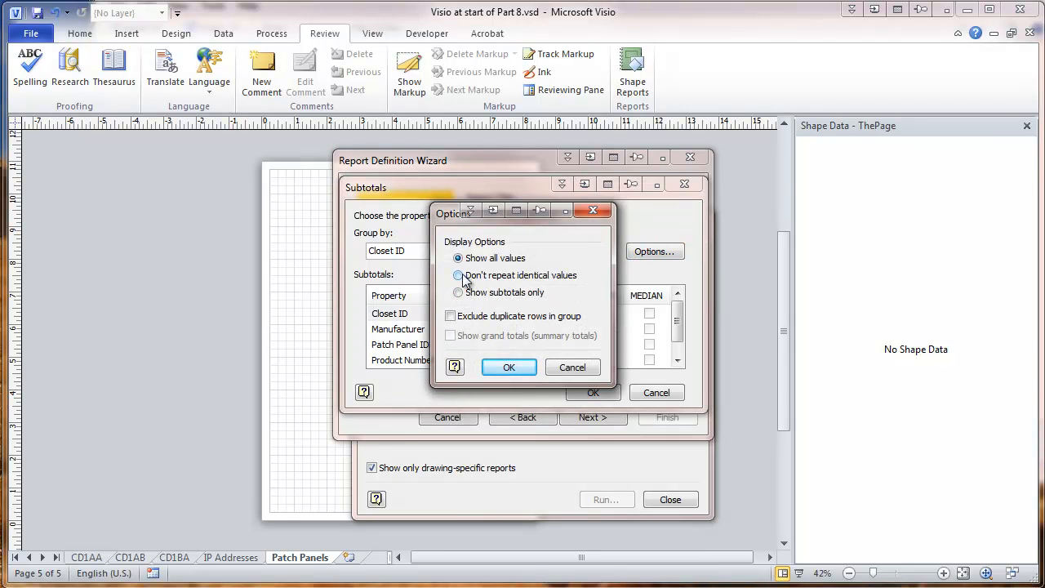
{"action": "left_click", "coordinate": [459, 276]}
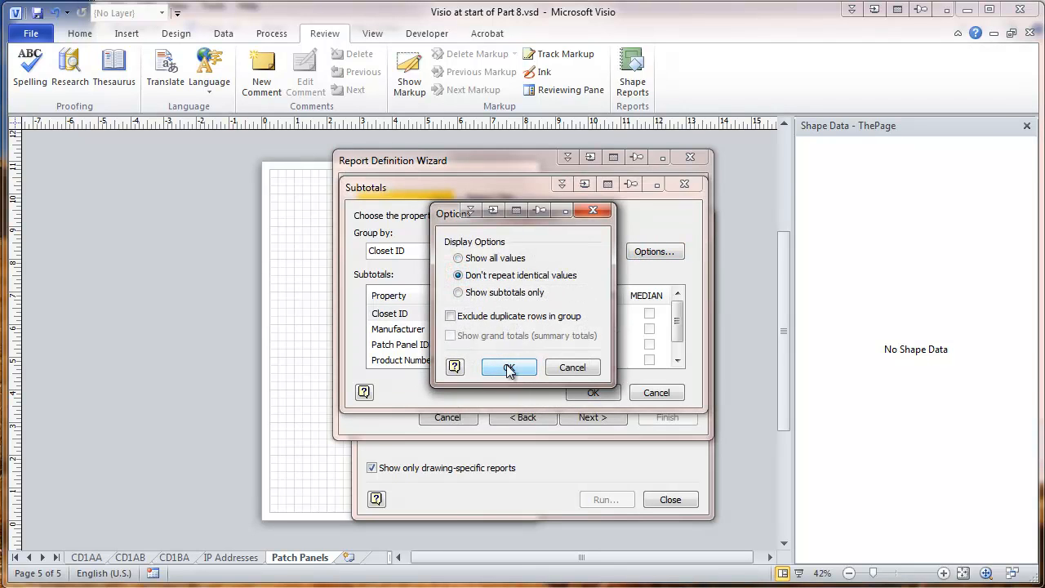
{"action": "left_click", "coordinate": [508, 369]}
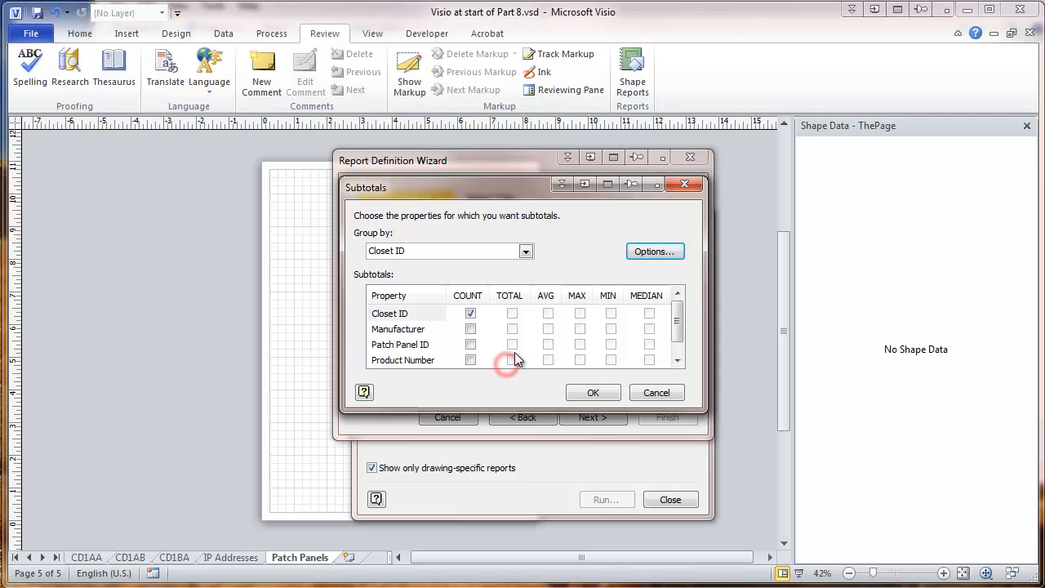
{"action": "left_click", "coordinate": [593, 394]}
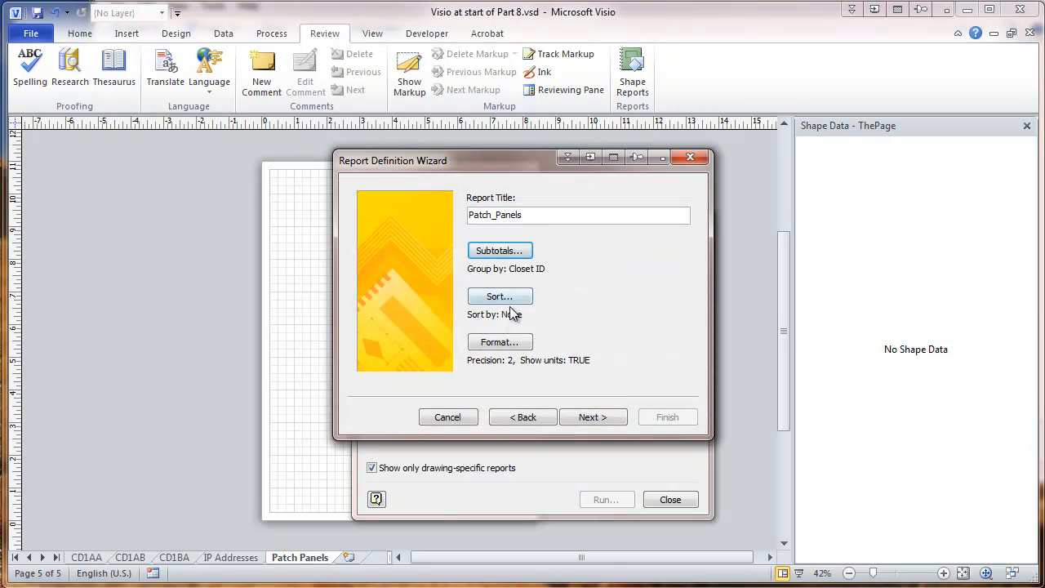
- Move the Patch Panel ID column to the end of the column order and sort the rows by Patch Panel ID, ascending
{"action": "left_click", "coordinate": [492, 299]}
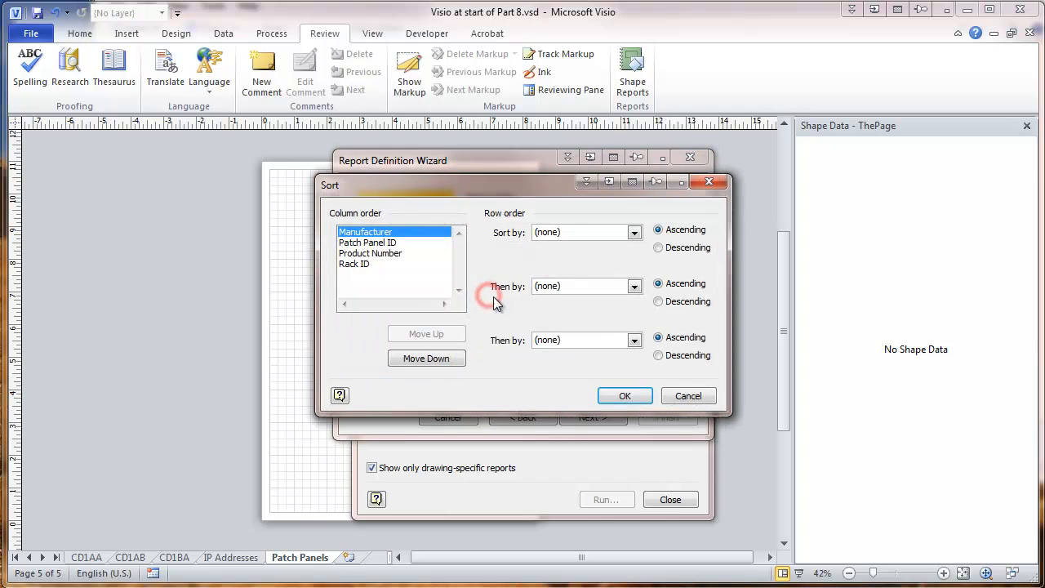
{"action": "left_click", "coordinate": [357, 242]}
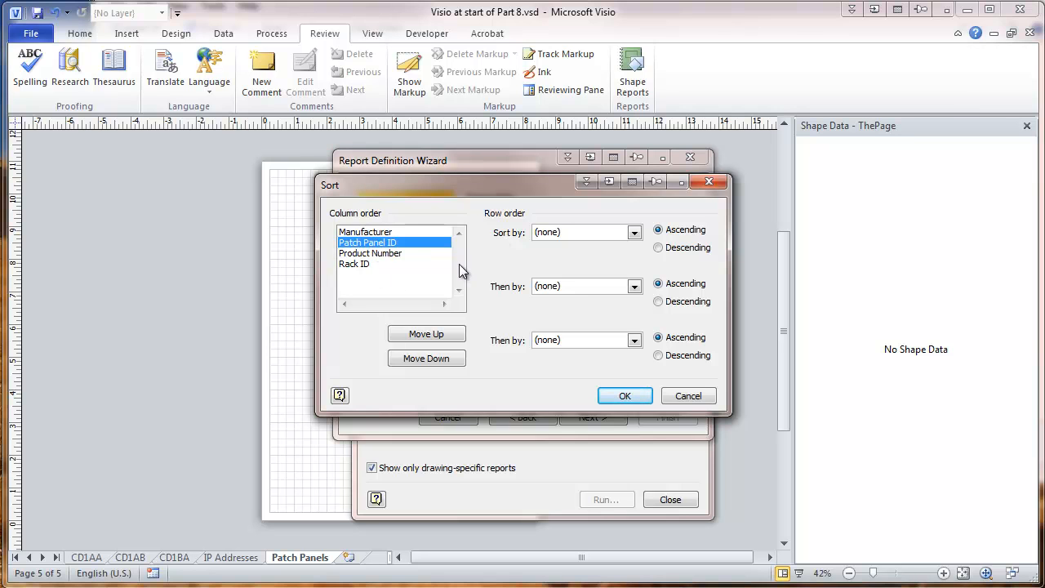
{"action": "left_click", "coordinate": [441, 361]}
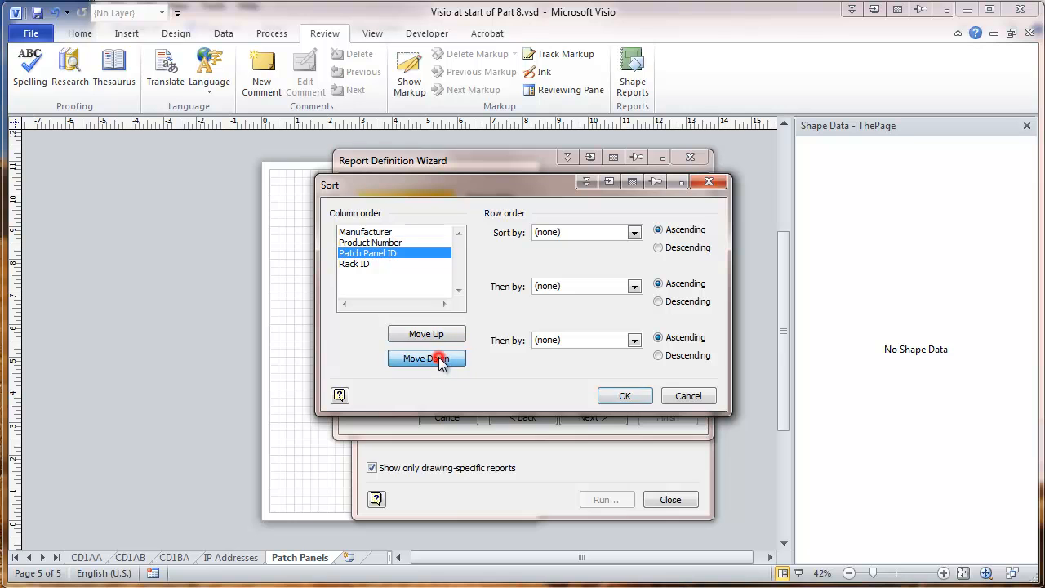
{"action": "left_click", "coordinate": [441, 361]}
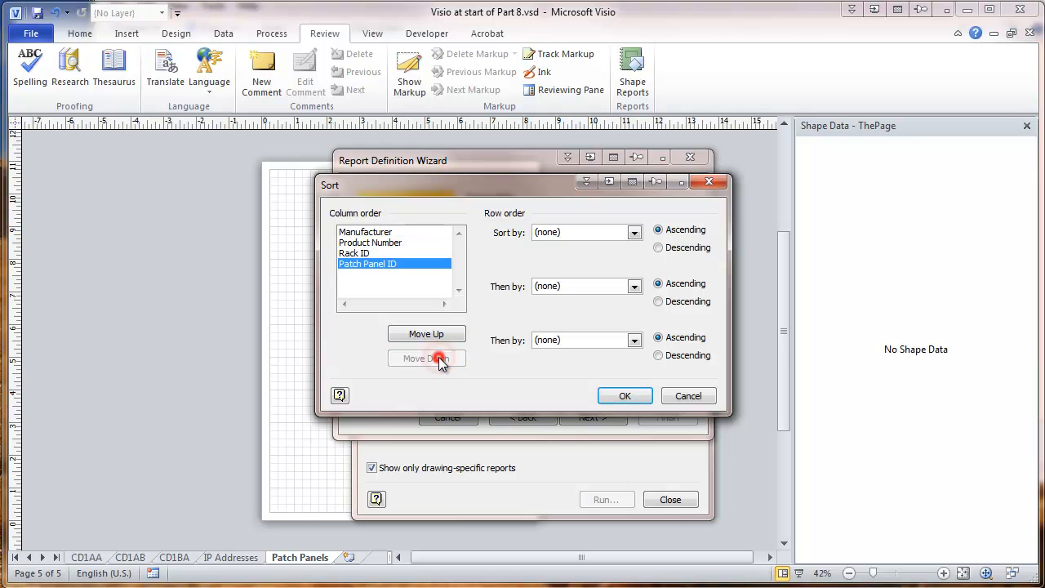
{"action": "left_click", "coordinate": [634, 234]}
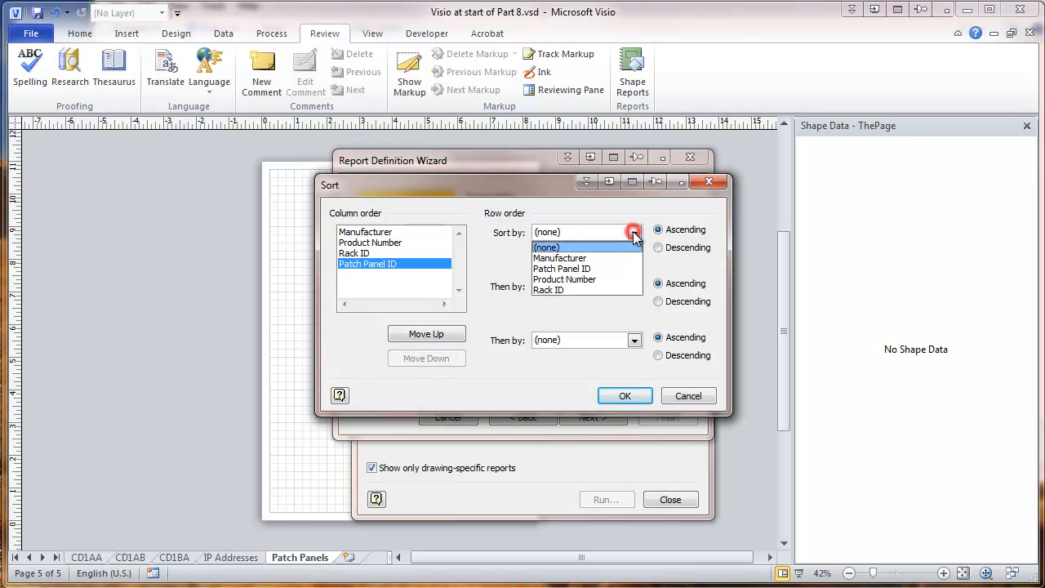
{"action": "left_click", "coordinate": [572, 269]}
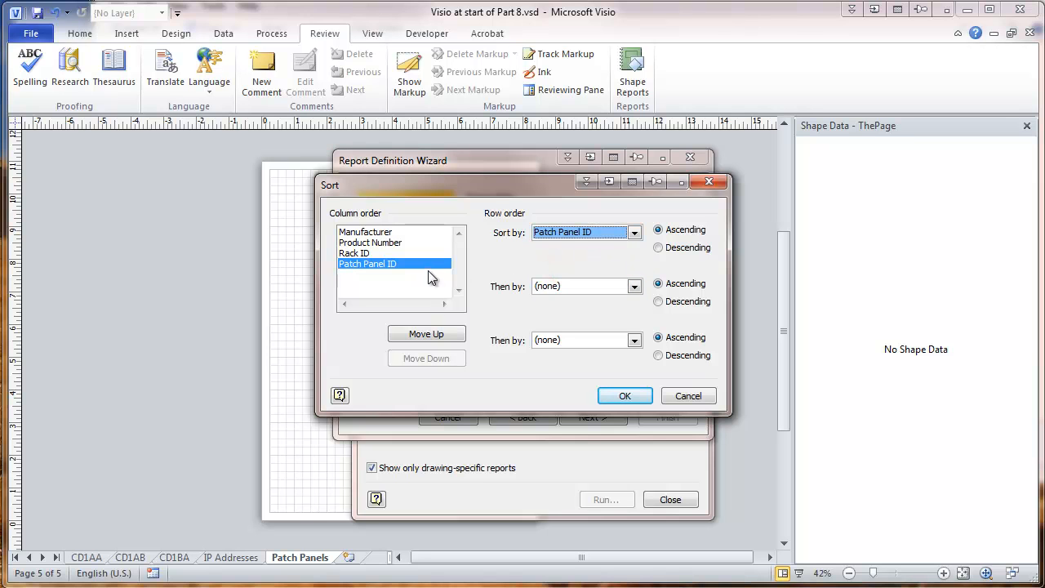
{"action": "left_click", "coordinate": [614, 395]}
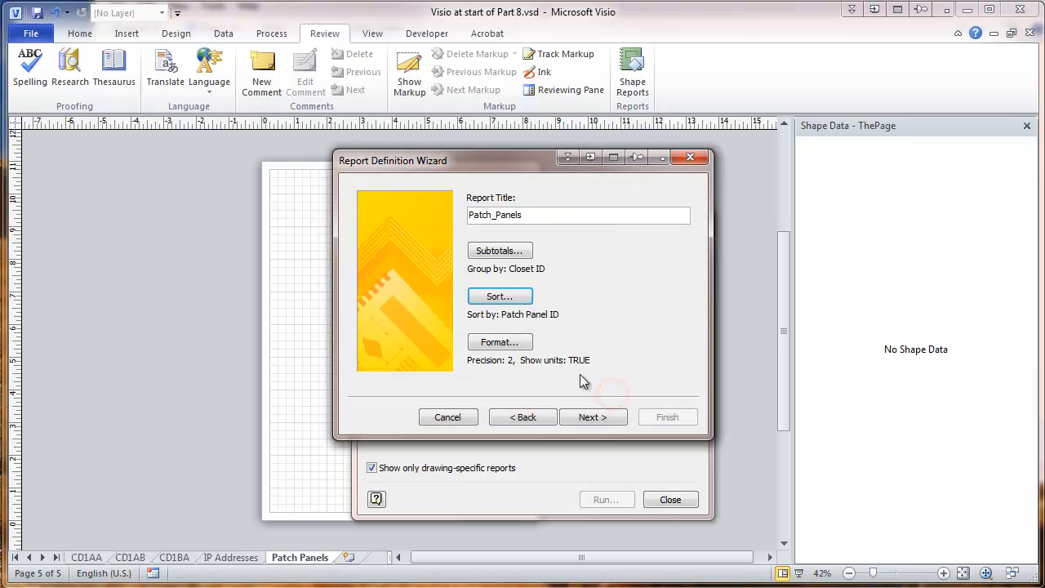
- Save the report definition in this drawing under the name Path_Panel_ReportDefinition_1
{"action": "left_click", "coordinate": [590, 418]}
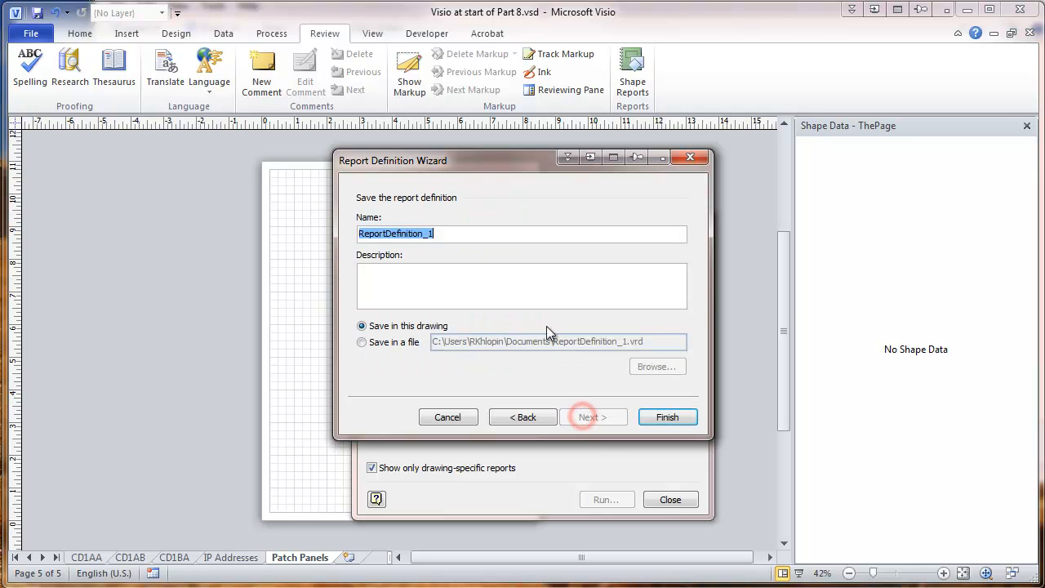
{"action": "left_click", "coordinate": [372, 235]}
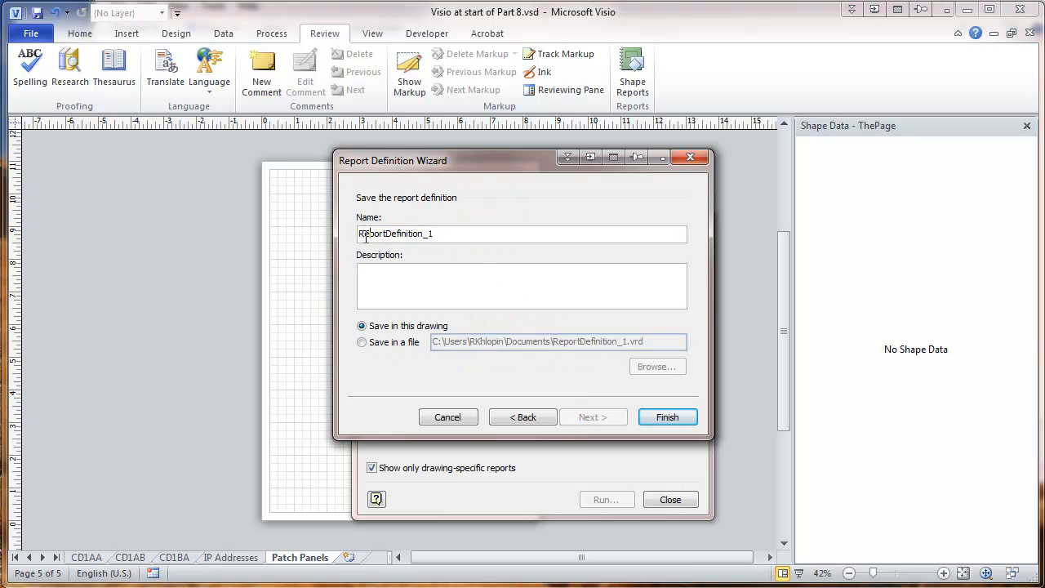
{"action": "left_click", "coordinate": [362, 234]}
{"action": "type", "text": "Path_Panel_"}
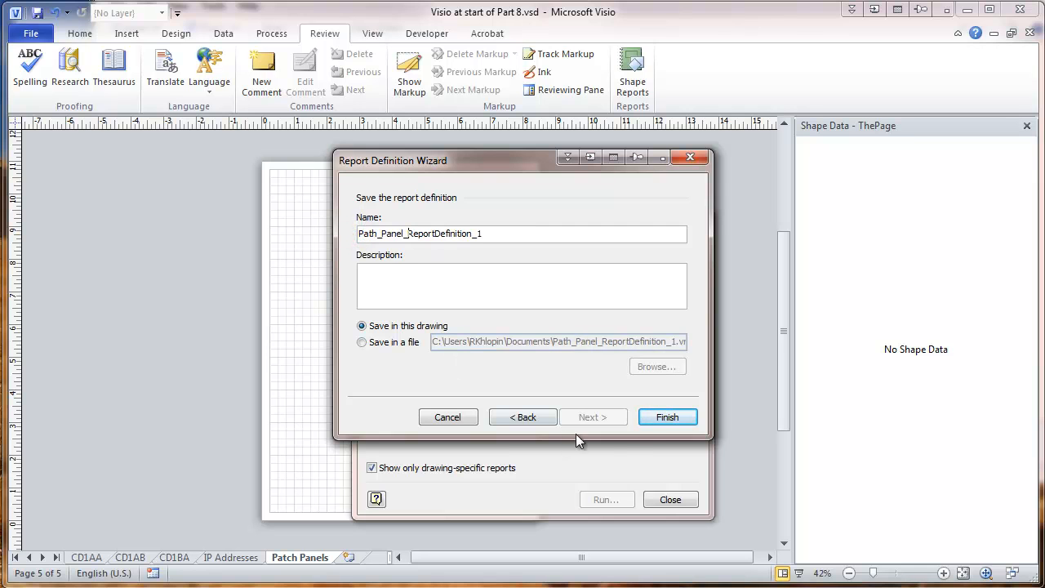
{"action": "left_click", "coordinate": [665, 418]}
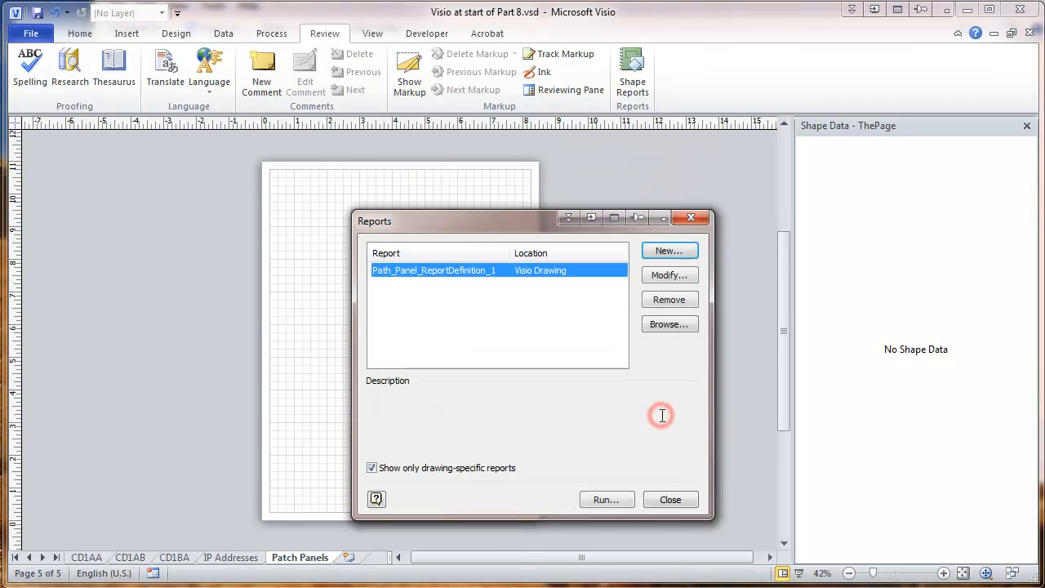
- Run the report as a Visio shape linked to its definition and place the table near the top of the Patch Panels page
{"action": "left_click", "coordinate": [606, 500]}
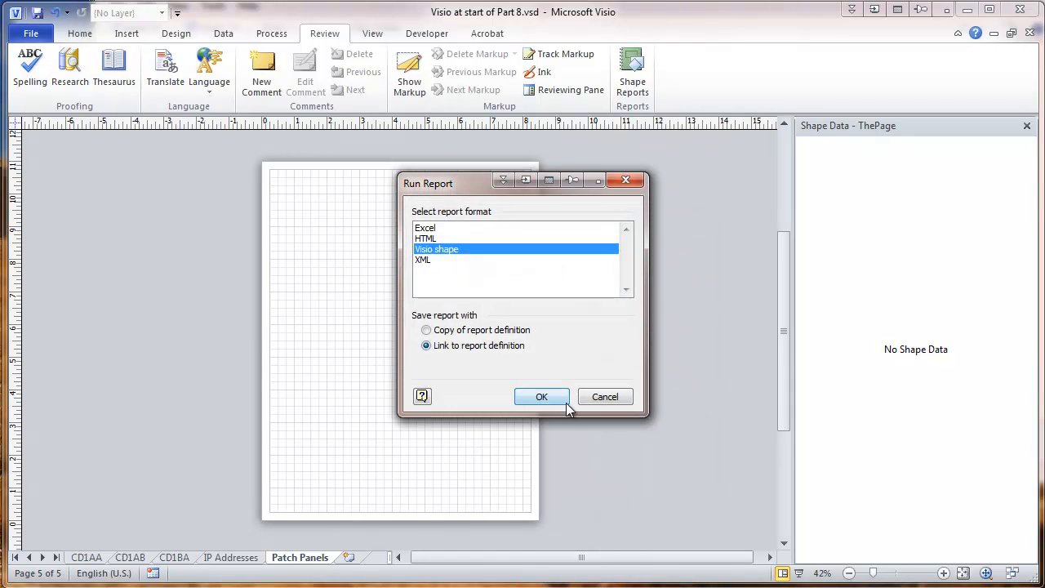
{"action": "left_click", "coordinate": [539, 399]}
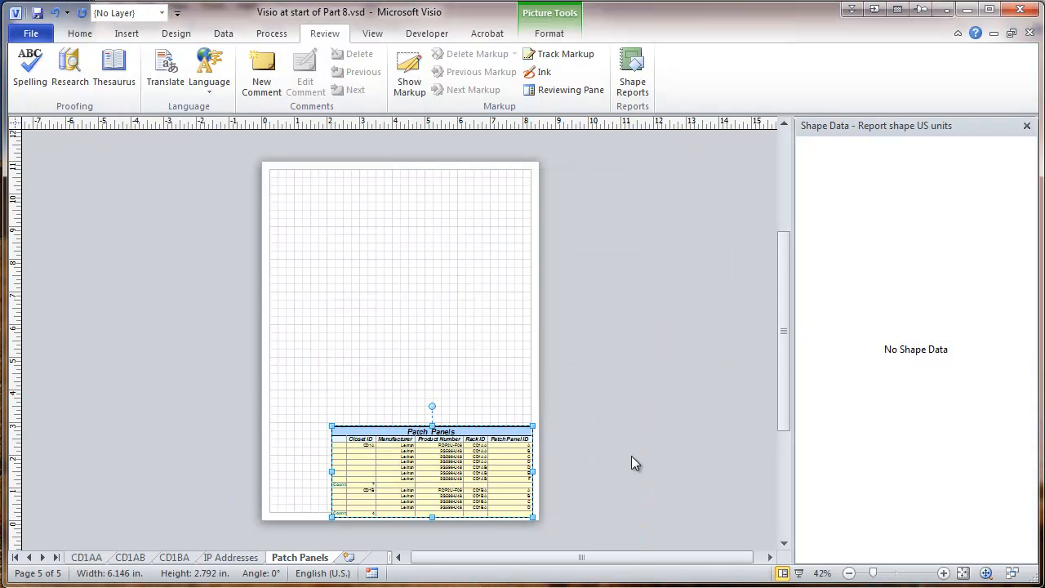
{"action": "left_click_drag", "start_coordinate": [482, 435], "coordinate": [447, 204]}
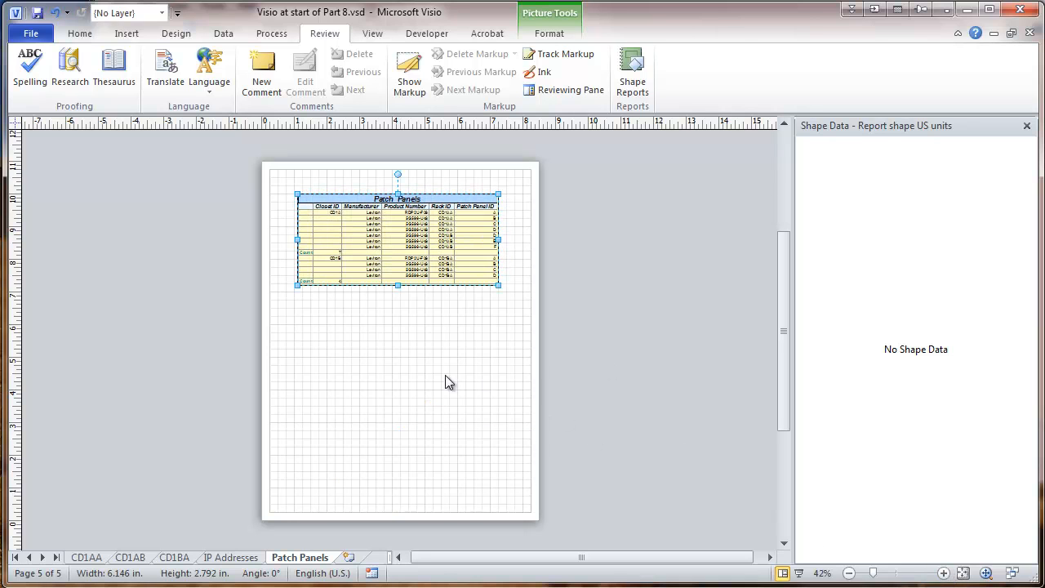
{"action": "left_click", "coordinate": [430, 346]}
{"action": "left_click", "coordinate": [944, 573]}
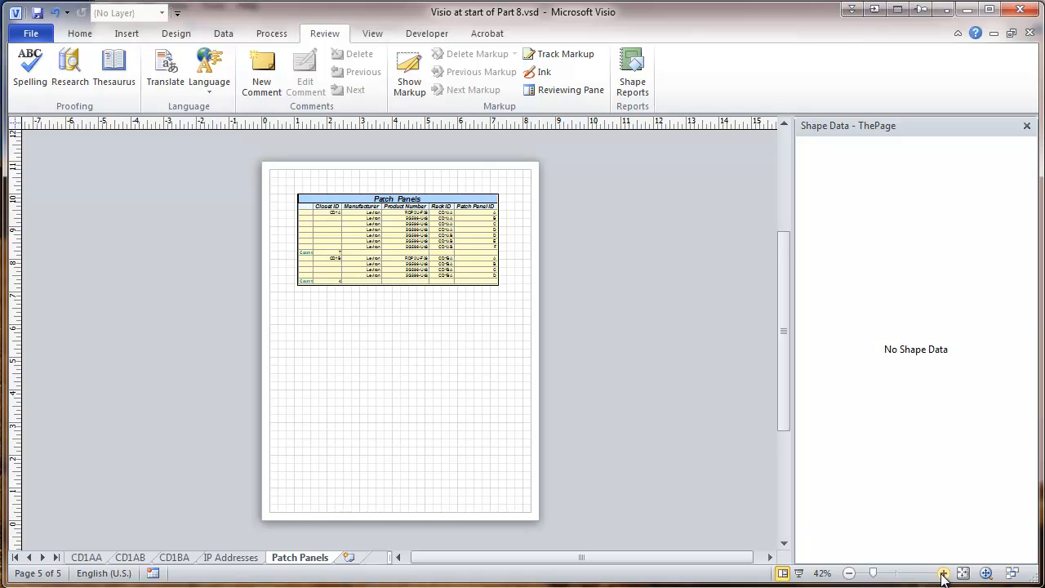
{"action": "left_click", "coordinate": [940, 573]}
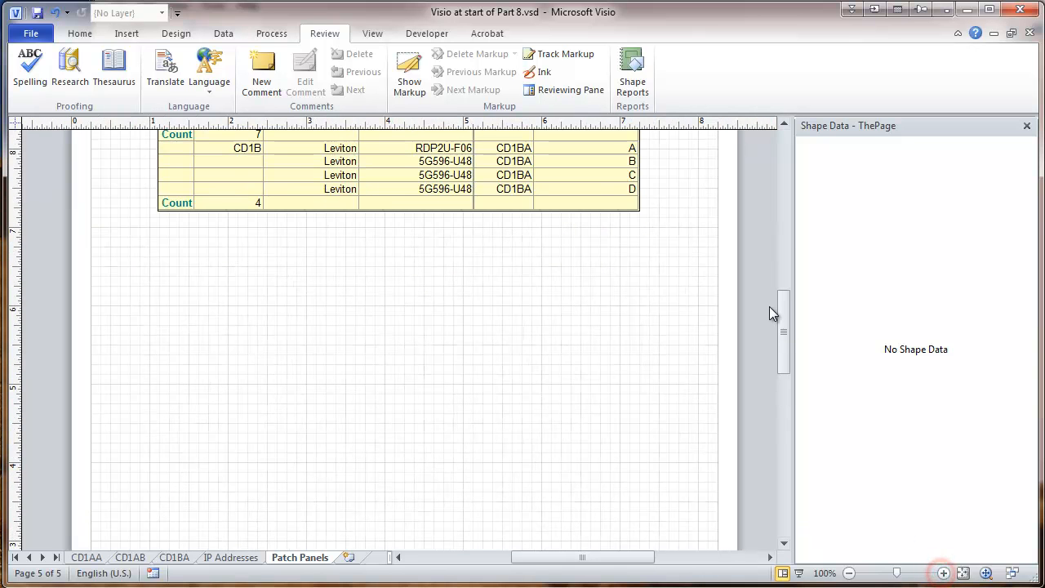
{"action": "left_click_drag", "start_coordinate": [781, 336], "coordinate": [776, 300]}
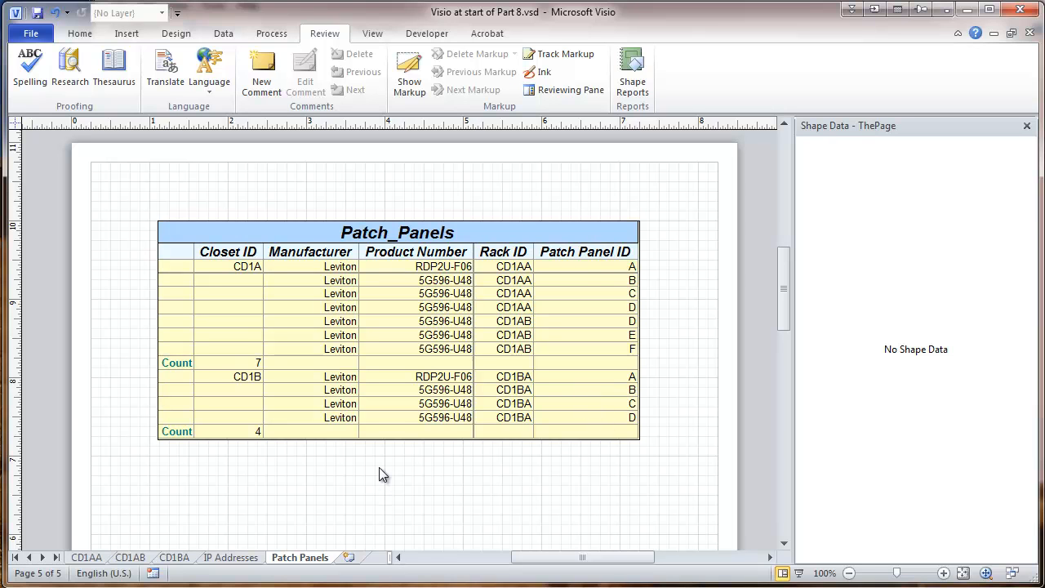
- On page CD1AB, set the Patch Panel IDs of the three 5G596-U48 panels to E, F and G from top to bottom
{"action": "left_click", "coordinate": [133, 557]}
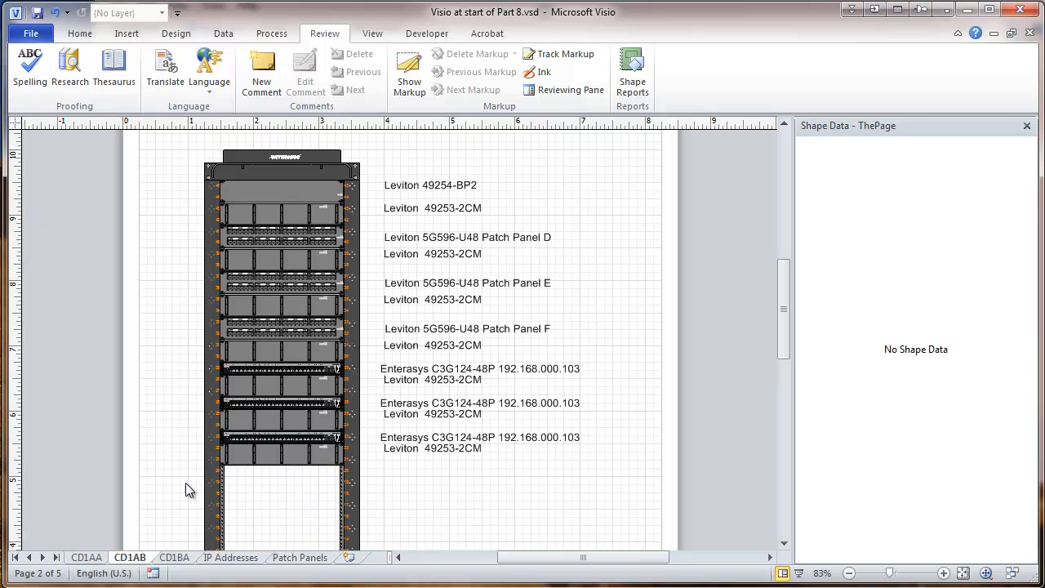
{"action": "left_click", "coordinate": [531, 237]}
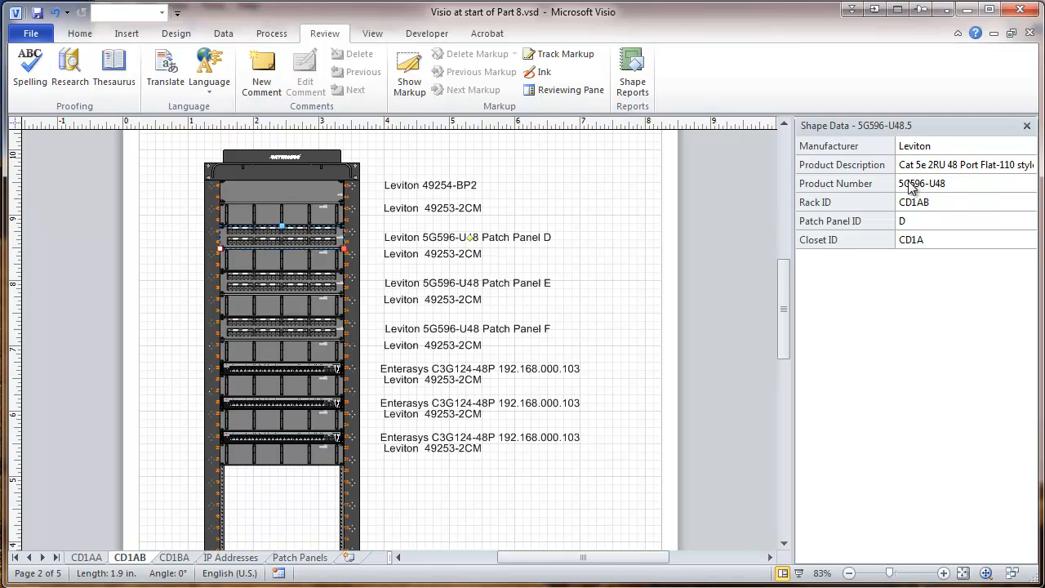
{"action": "left_click", "coordinate": [914, 221]}
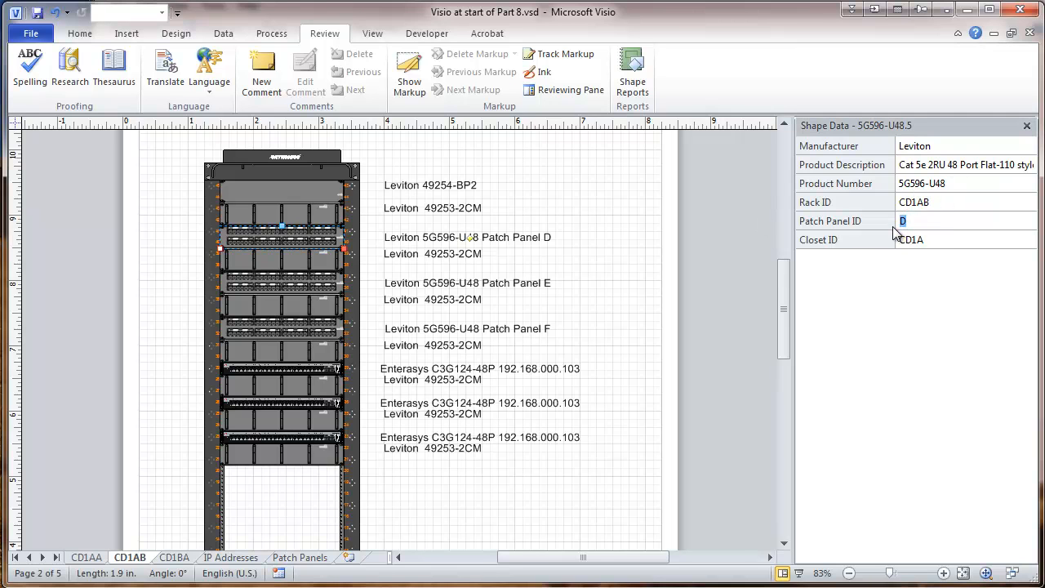
{"action": "type", "text": "E"}
{"action": "left_click", "coordinate": [532, 284]}
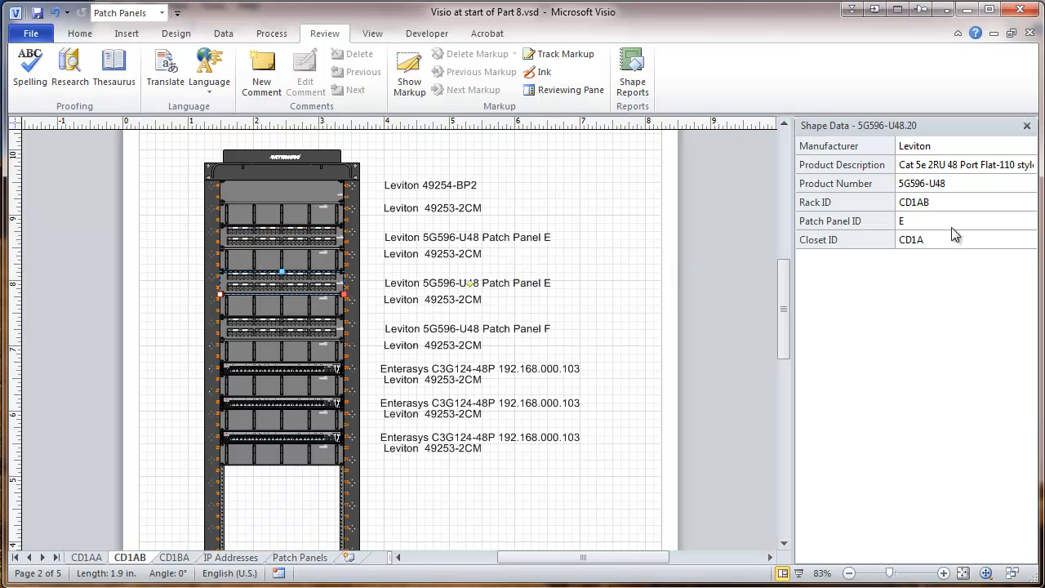
{"action": "left_click", "coordinate": [909, 221]}
{"action": "type", "text": "F"}
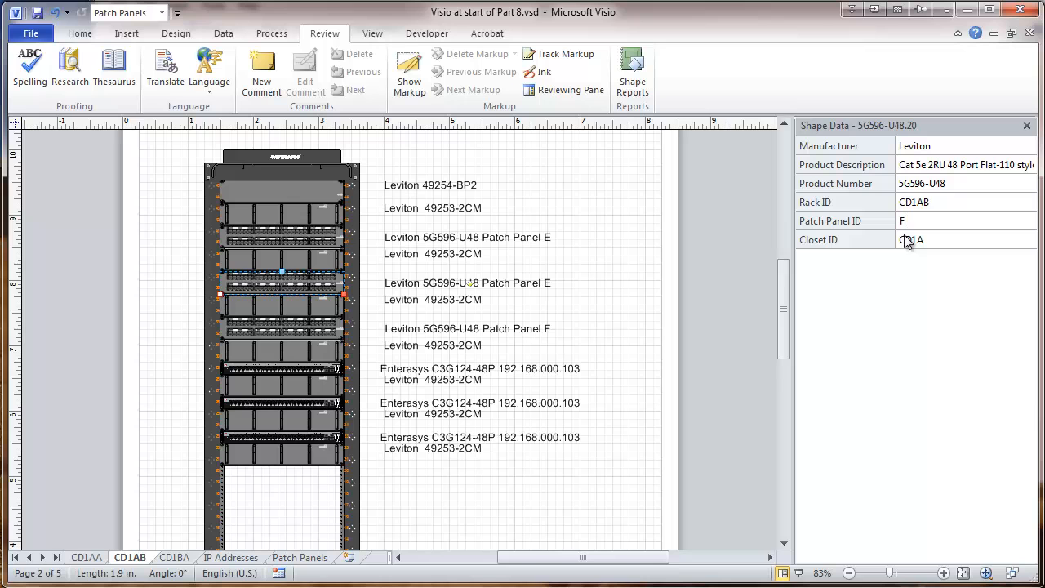
{"action": "left_click", "coordinate": [513, 329]}
{"action": "left_click", "coordinate": [920, 221]}
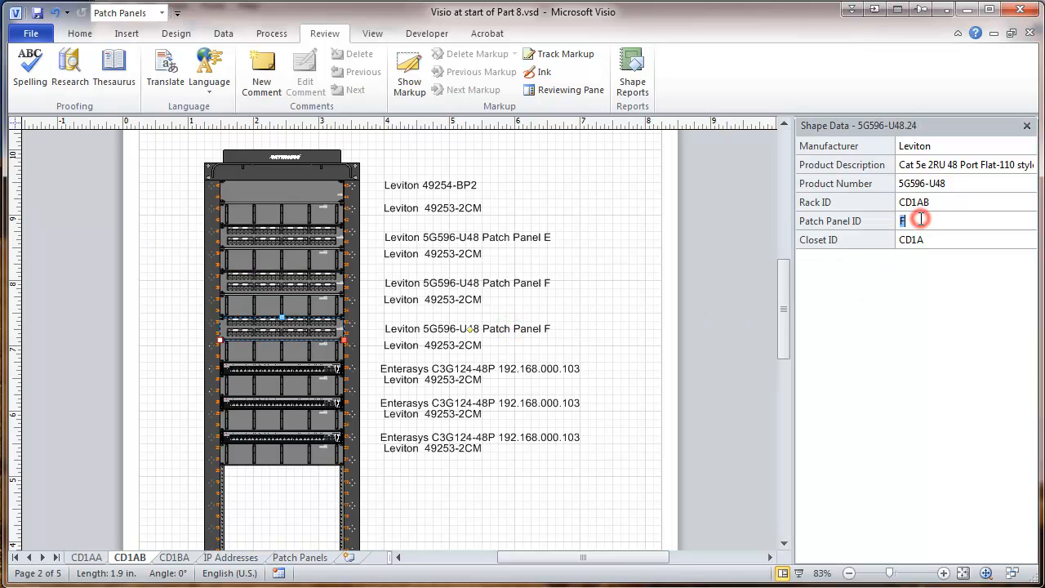
{"action": "type", "text": "G"}
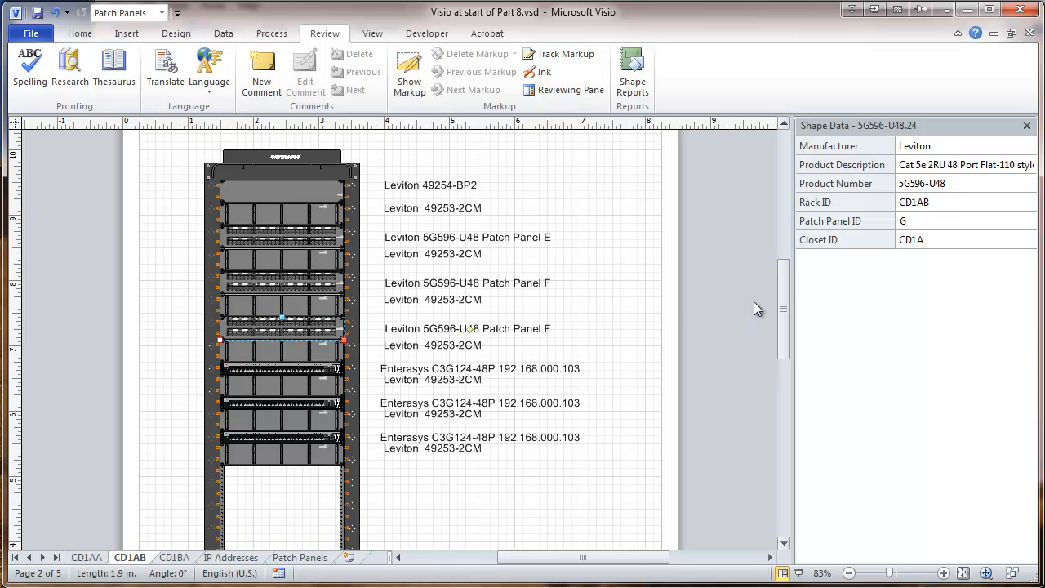
{"action": "left_click", "coordinate": [623, 302]}
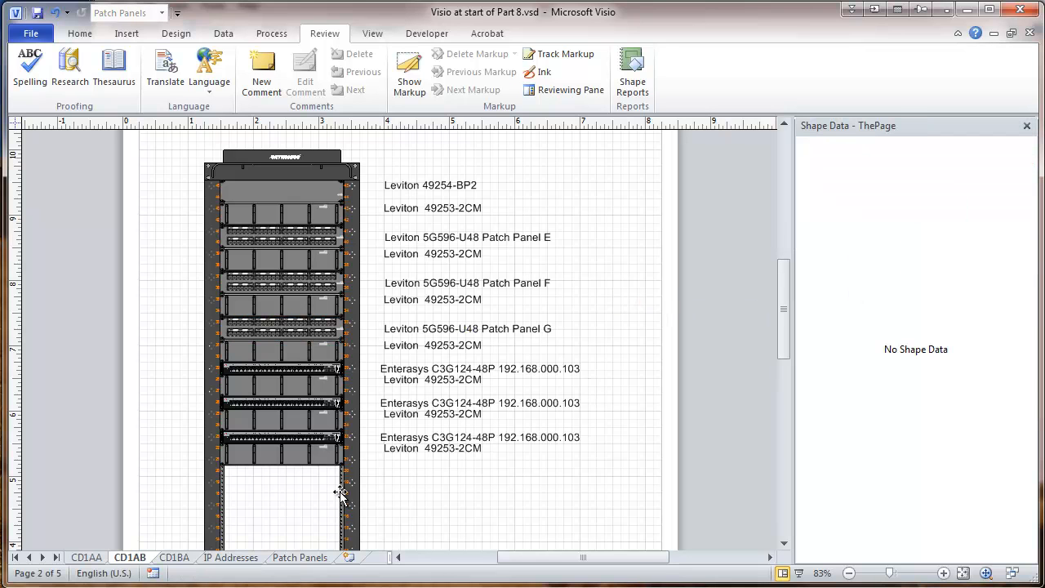
- Rerun the Patch_Panels report on the Patch Panels page to refresh its table
{"action": "left_click", "coordinate": [288, 558]}
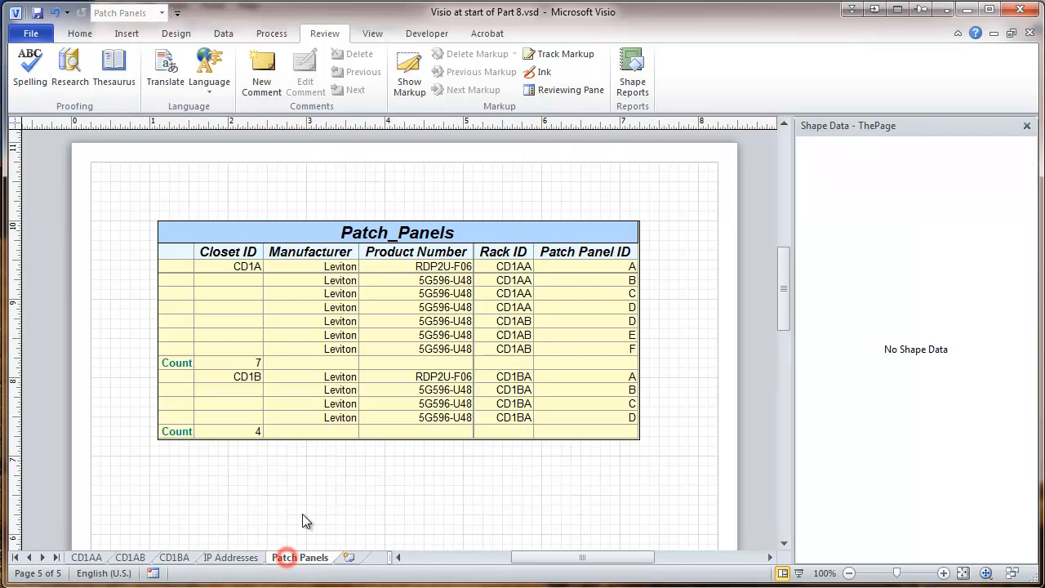
{"action": "right_click", "coordinate": [531, 233]}
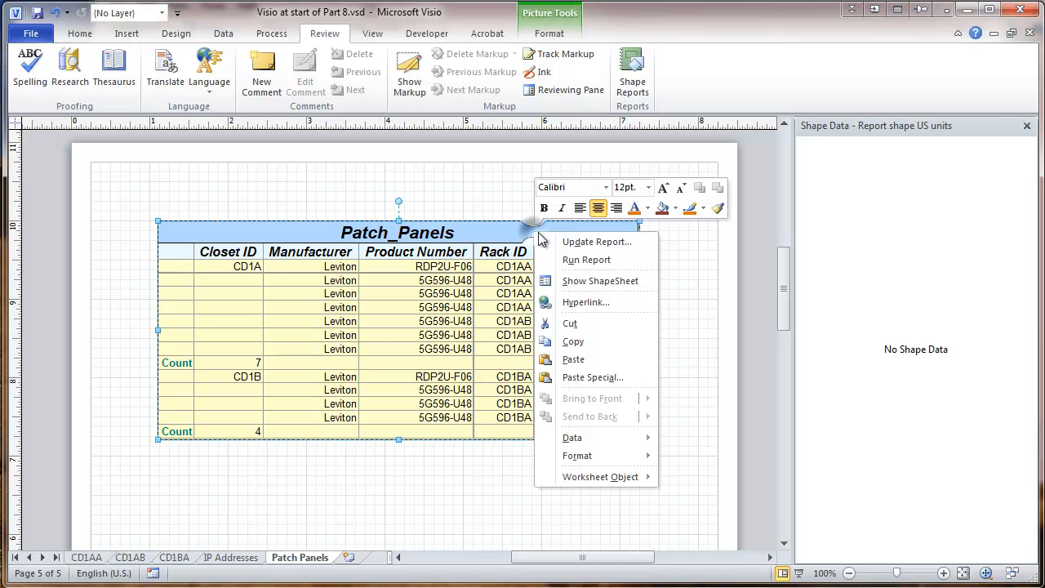
{"action": "left_click", "coordinate": [578, 259]}
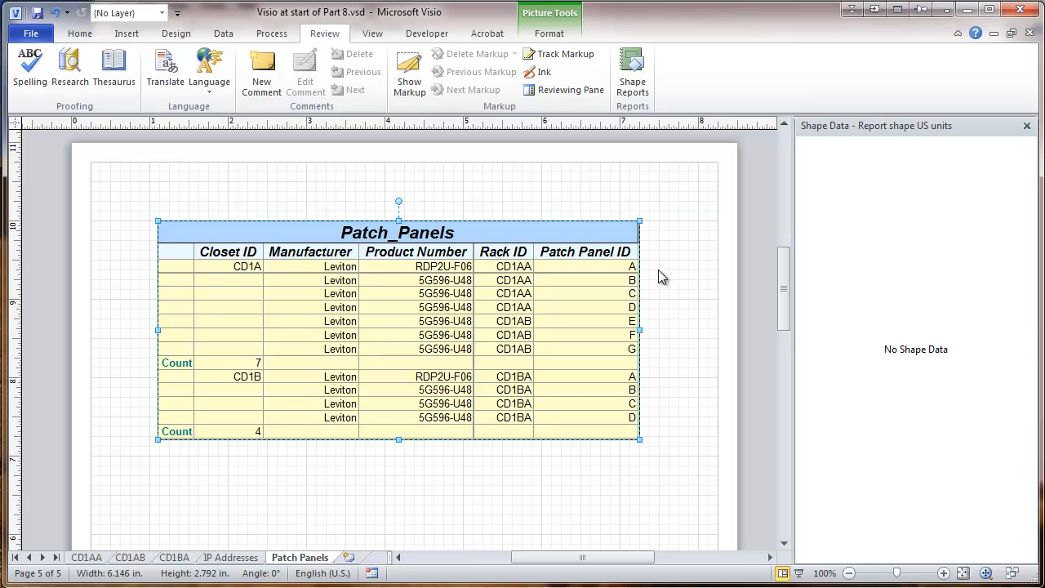
{"action": "left_click", "coordinate": [441, 500]}
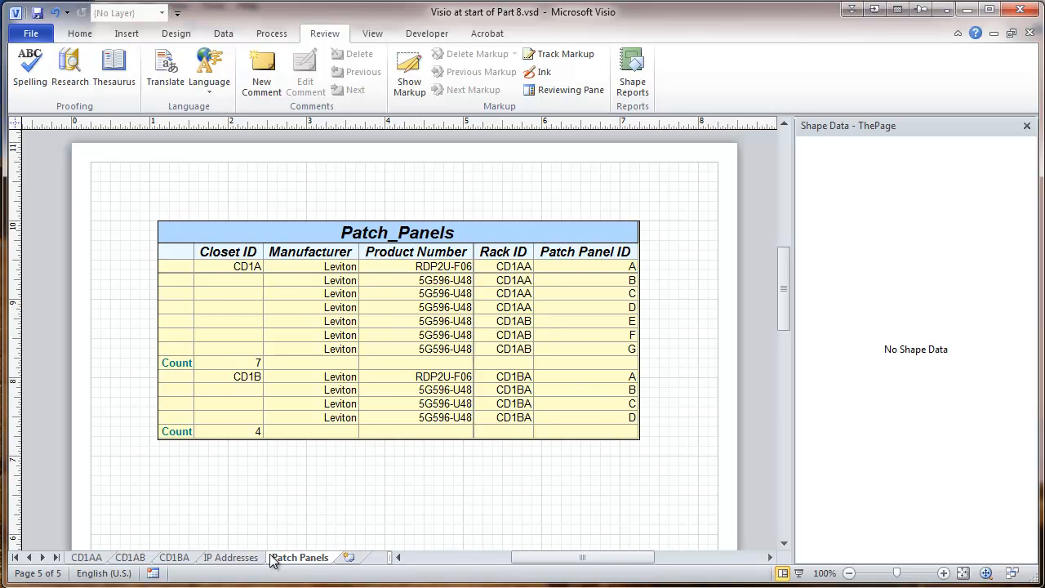
- View the IP Addresses page and switch to the open drawing Closing Dr Infrastructor link.vsd
{"action": "left_click", "coordinate": [231, 557]}
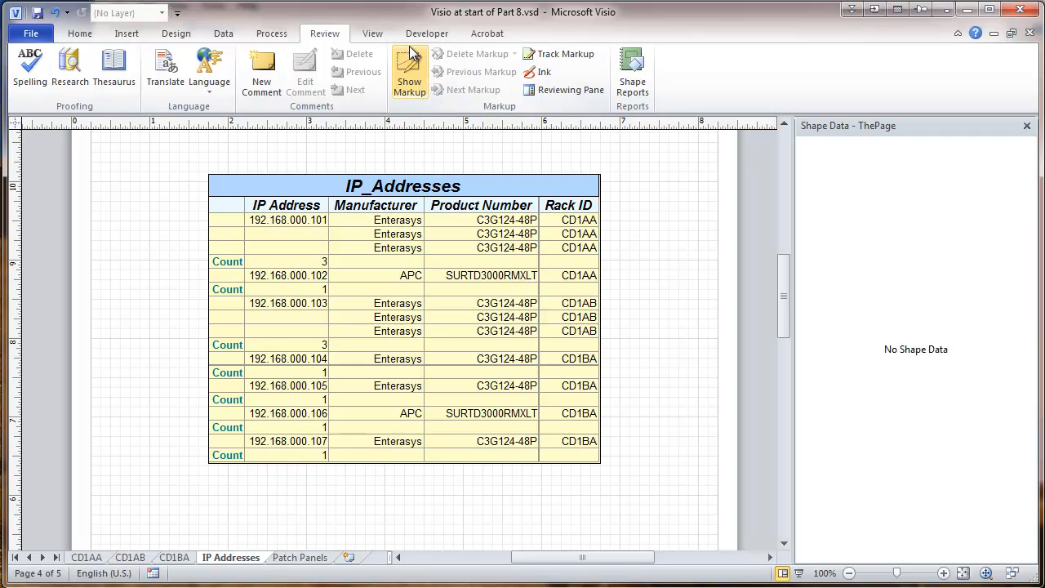
{"action": "left_click", "coordinate": [372, 34]}
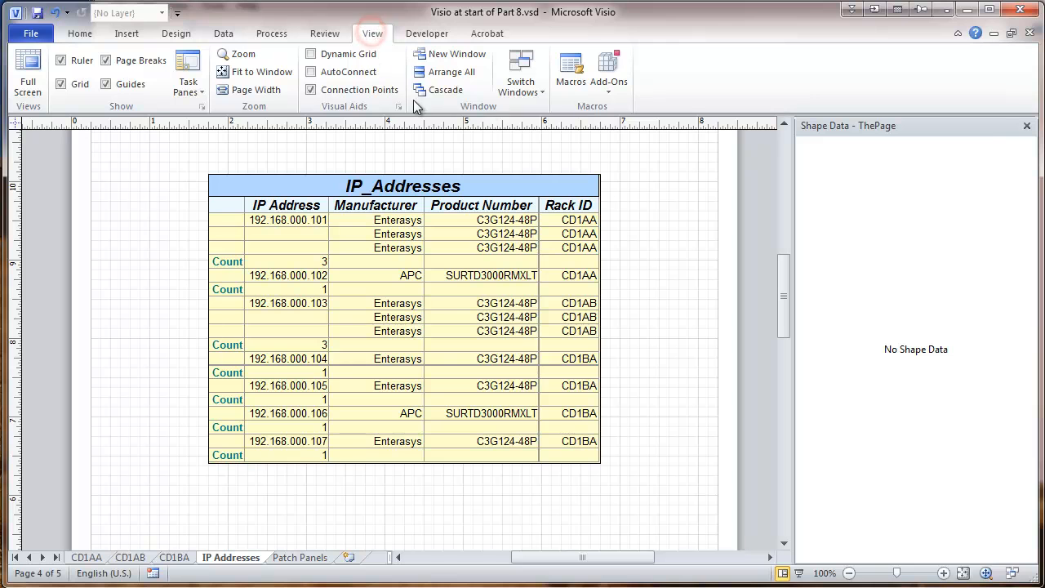
{"action": "left_click", "coordinate": [521, 82]}
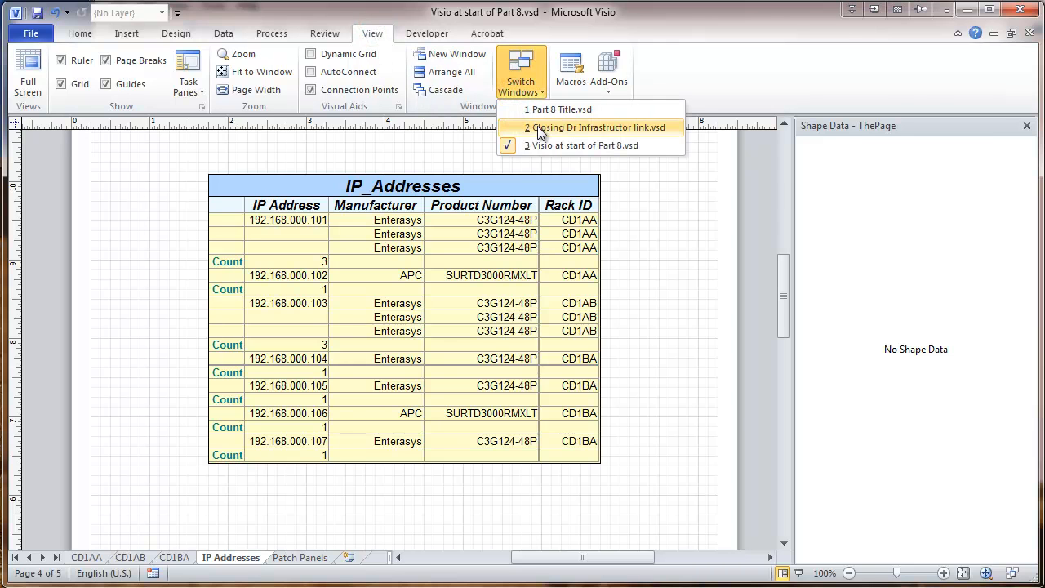
{"action": "left_click", "coordinate": [537, 125]}
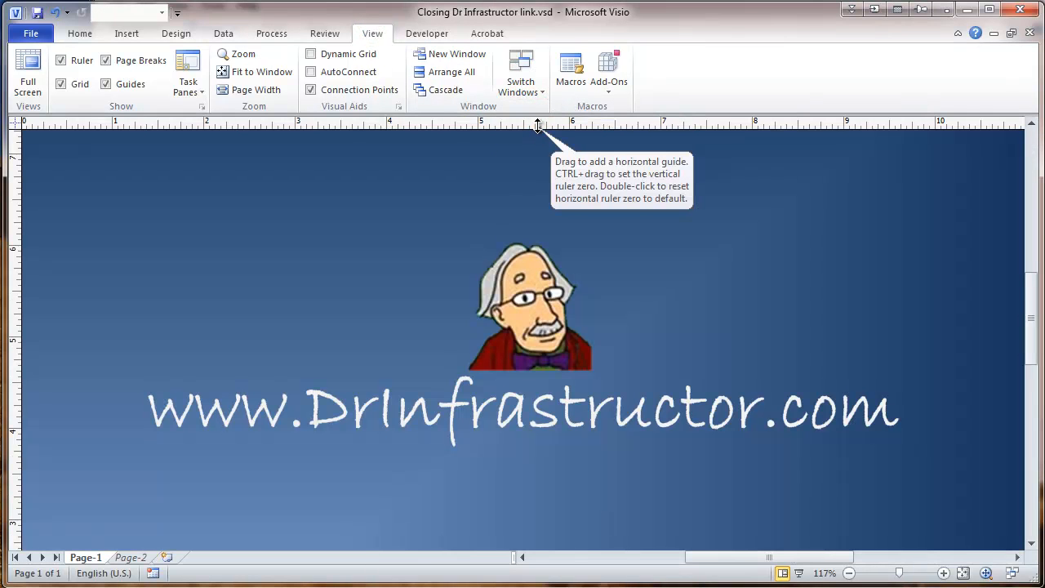